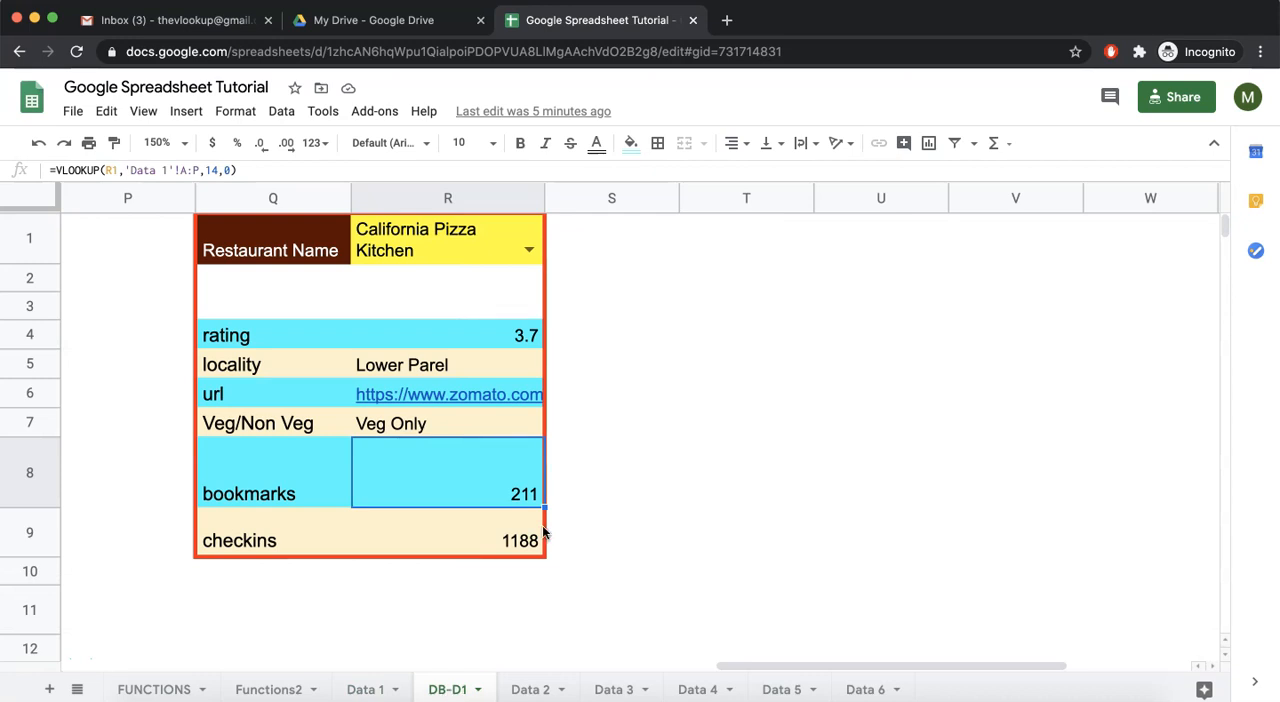
Enter the heading Restaurants in cell T1 of the DB-D1 sheet
{"action": "left_click", "coordinate": [715, 240]}
{"action": "type", "text": "Restaura"}
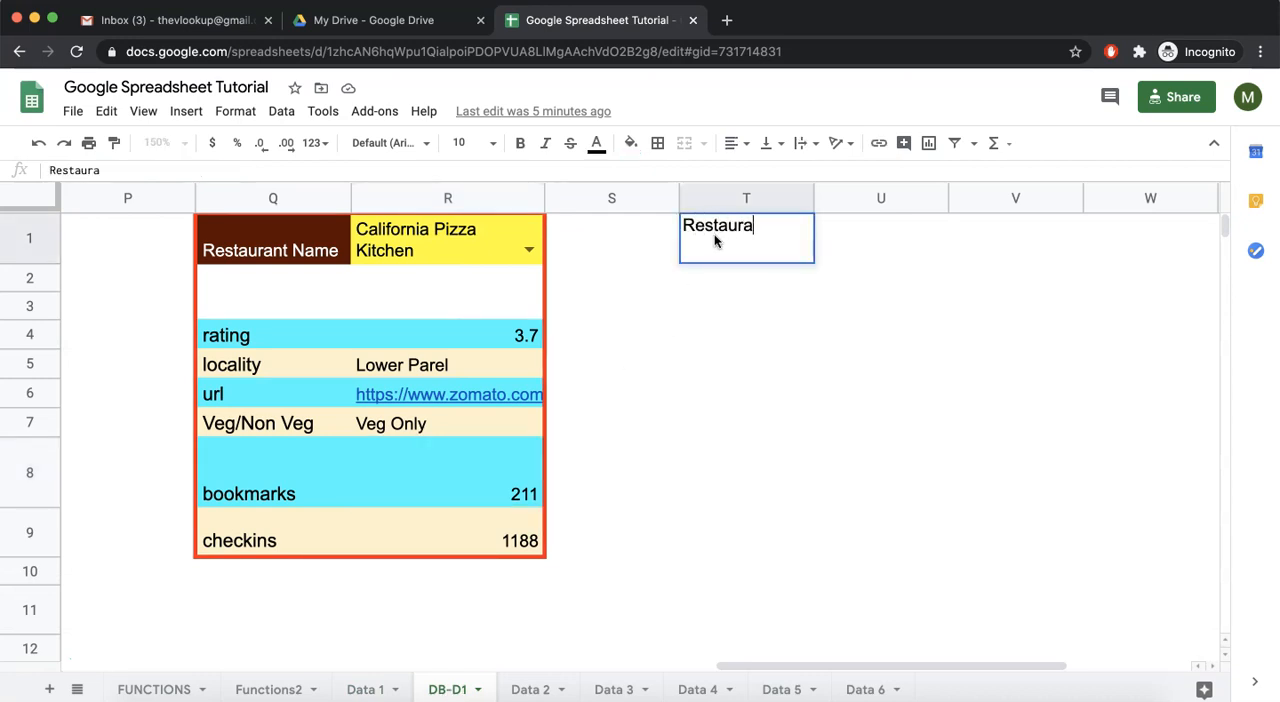
{"action": "type", "text": "nts"}
{"action": "key", "text": "Return"}
Enter a formula in cell T2 that references the whole restaurant column, ='Data 1'!A:A
{"action": "type", "text": "="}
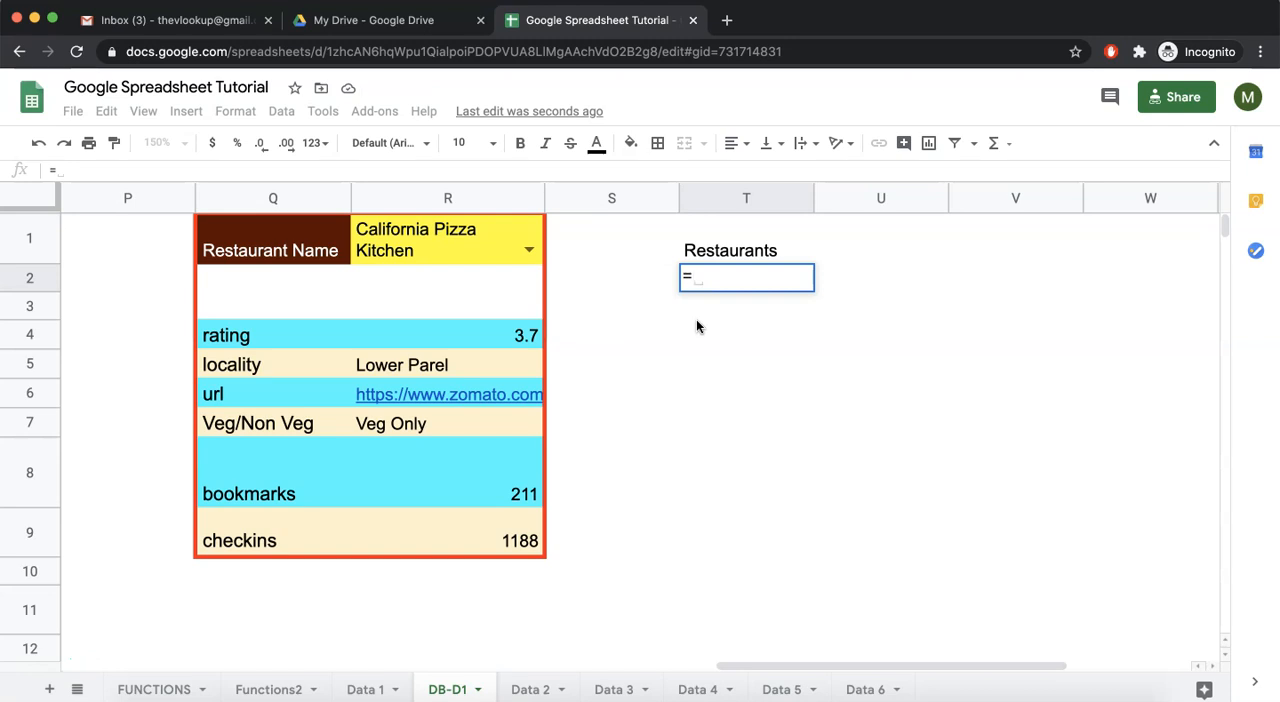
{"action": "left_click", "coordinate": [384, 689]}
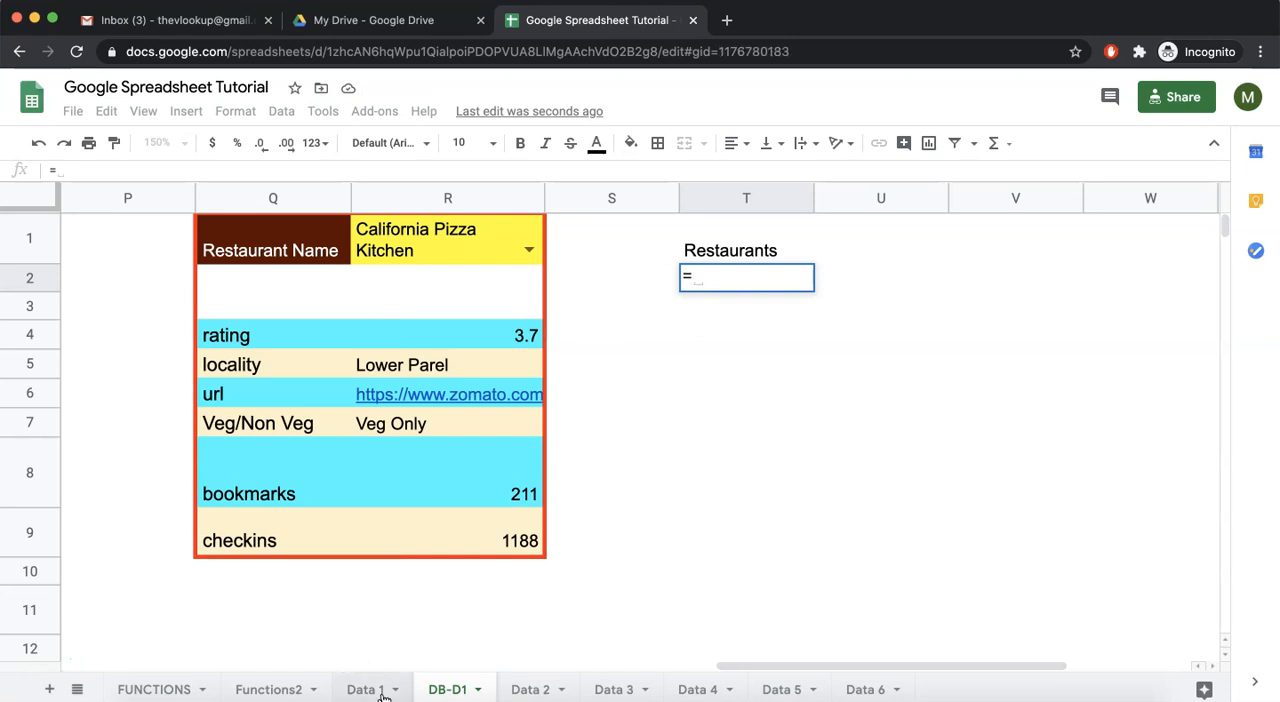
{"action": "left_click", "coordinate": [178, 199]}
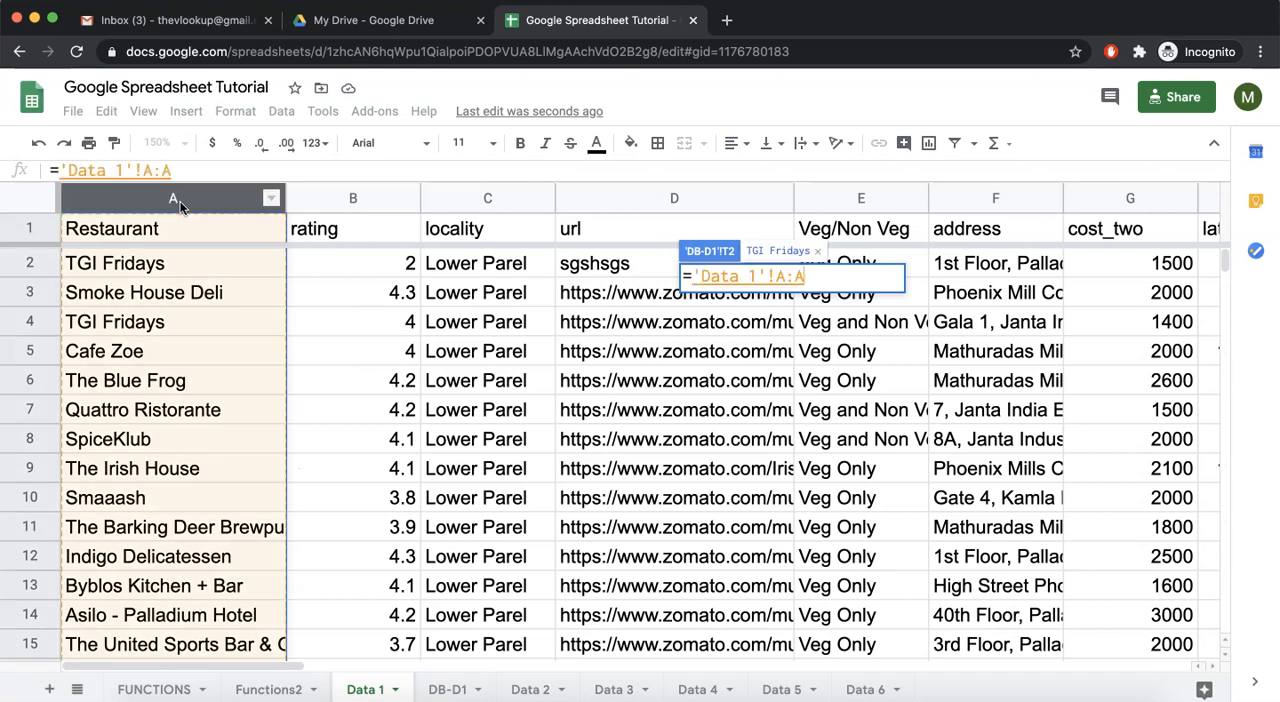
{"action": "key", "text": "Return"}
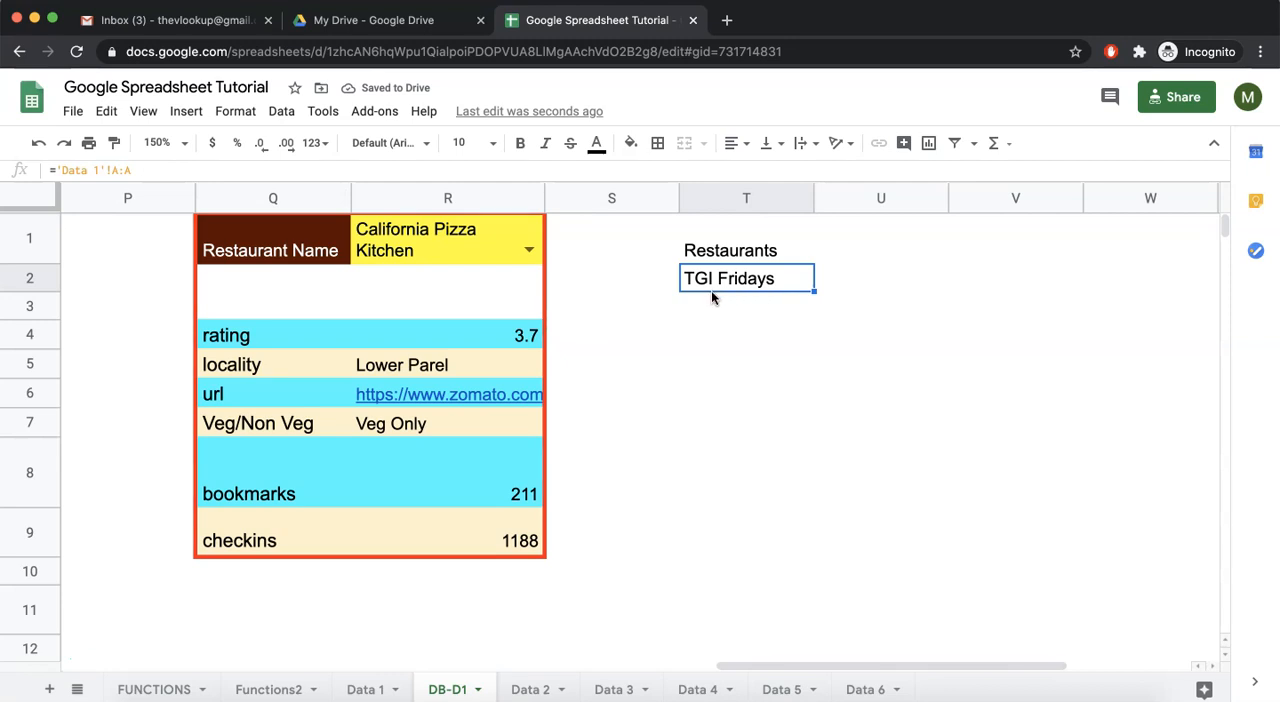
Locate FILTER in the Section 5: Range list of the FUNCTIONS sheet
{"action": "left_click", "coordinate": [165, 689]}
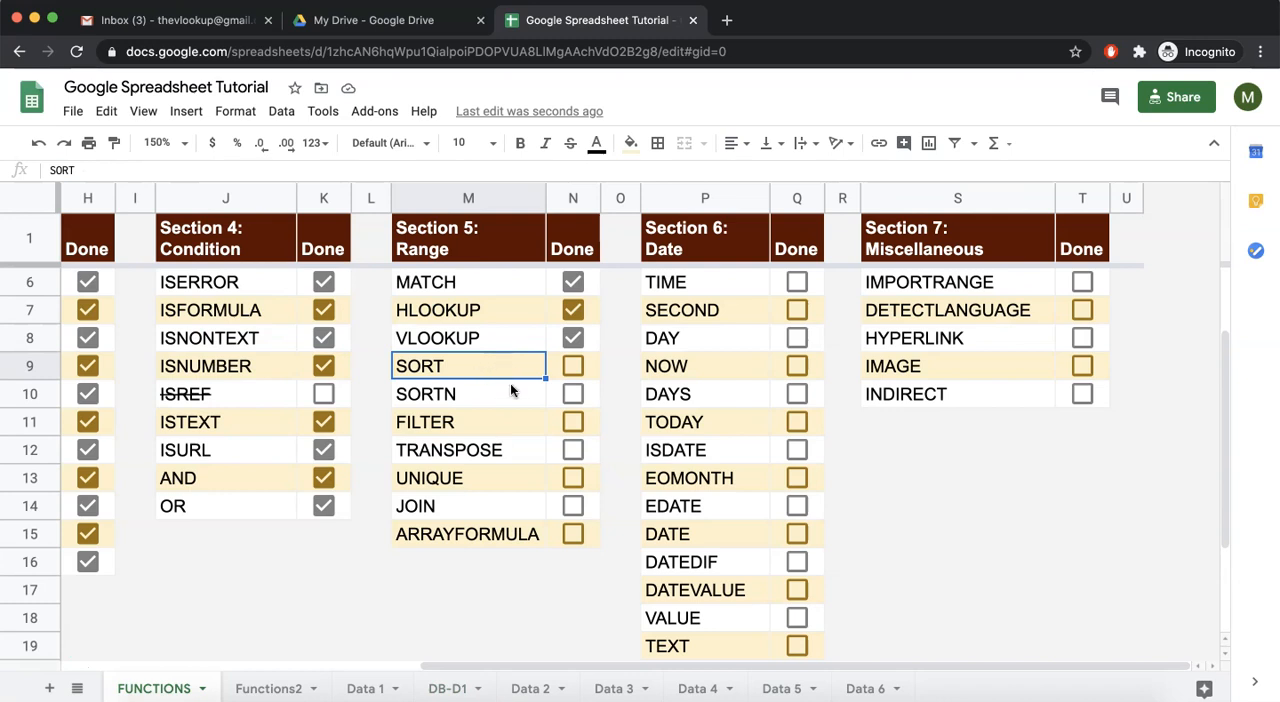
{"action": "left_click", "coordinate": [460, 424]}
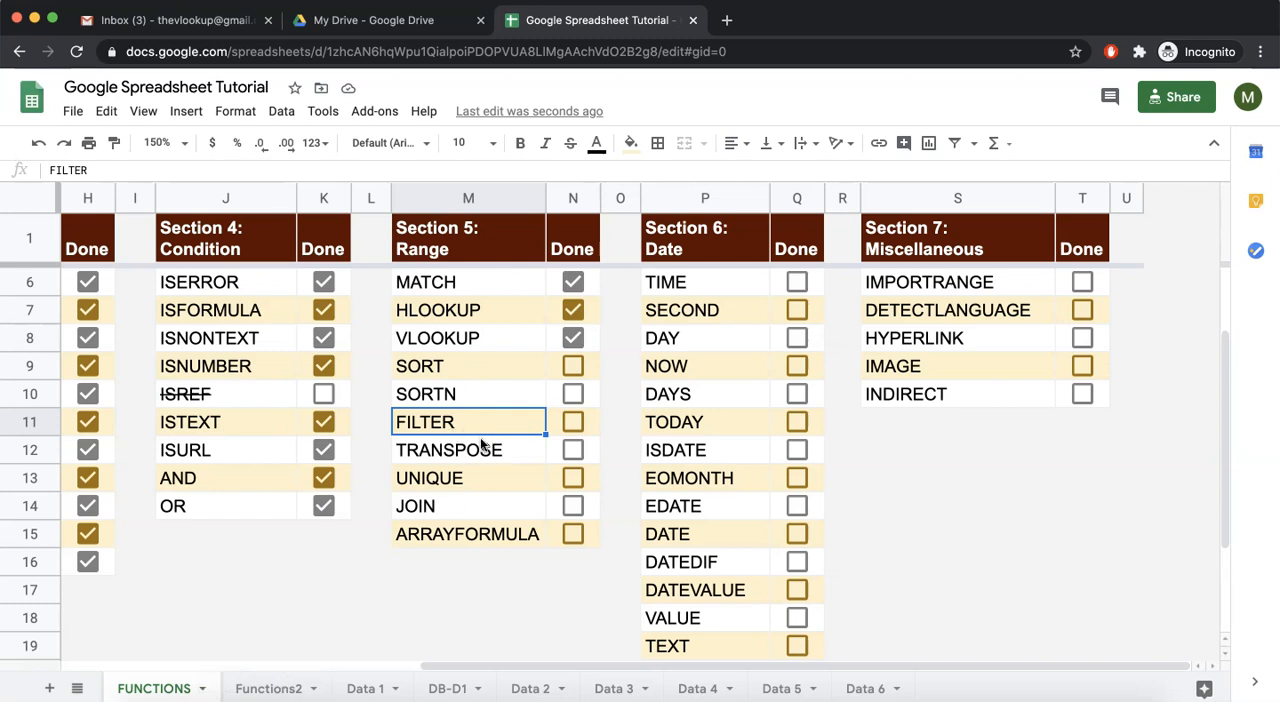
{"action": "left_click", "coordinate": [275, 688]}
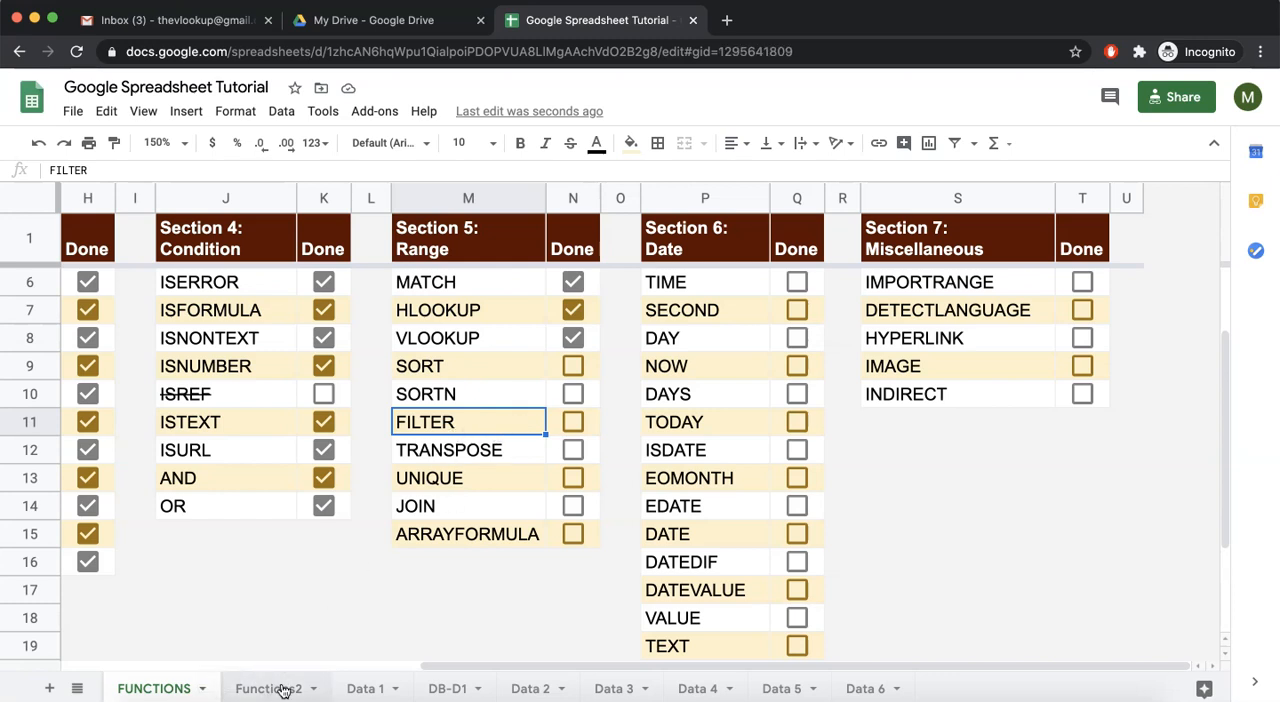
Look through the columns and rows of the restaurant table on the Data 1 sheet
{"action": "left_click", "coordinate": [357, 688]}
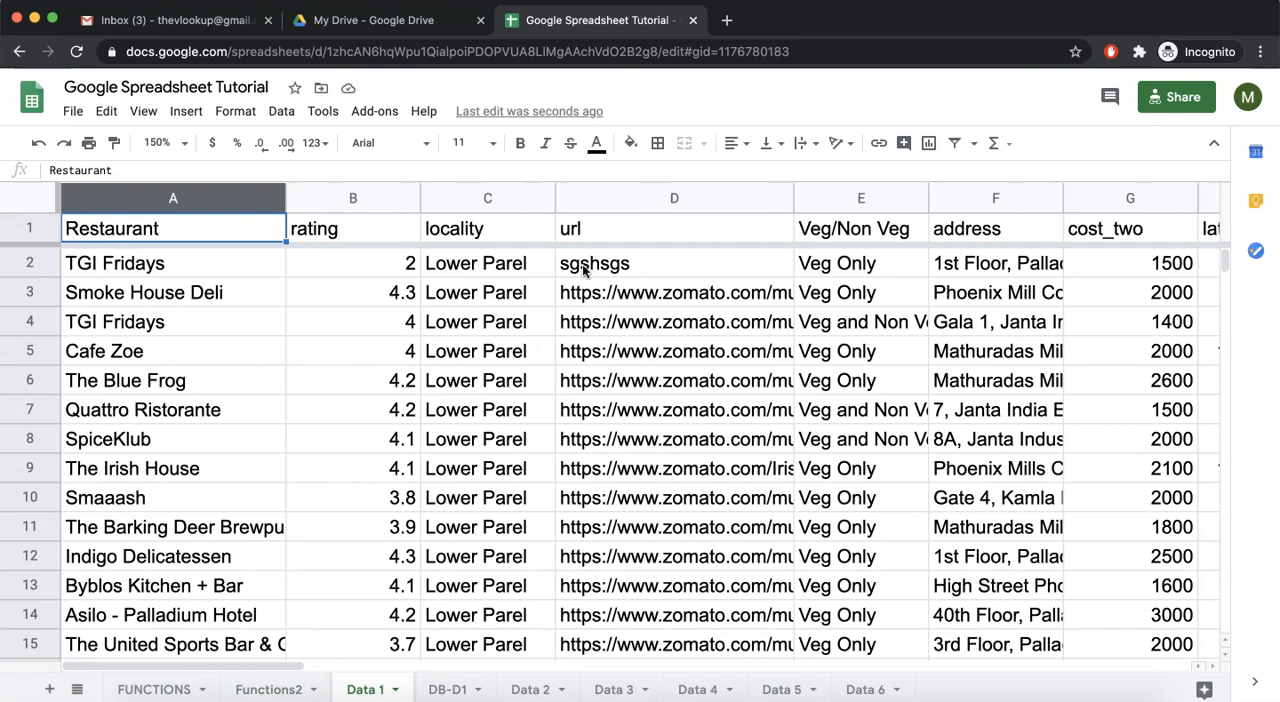
{"action": "scroll", "coordinate": [625, 270], "scroll_direction": "right", "scroll_amount": 5}
{"action": "scroll", "coordinate": [631, 287], "scroll_direction": "left", "scroll_amount": 5}
{"action": "scroll", "coordinate": [631, 287], "scroll_direction": "down", "scroll_amount": 1}
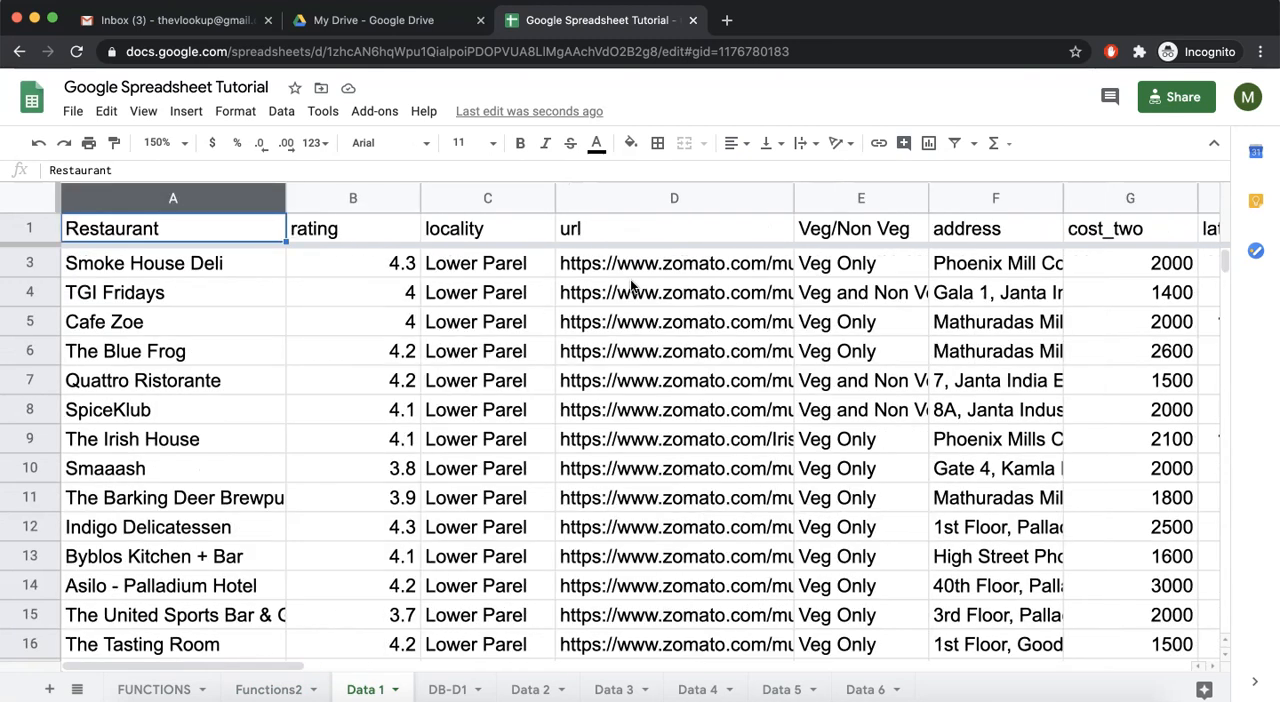
{"action": "scroll", "coordinate": [476, 321], "scroll_direction": "up", "scroll_amount": 1}
{"action": "scroll", "coordinate": [476, 321], "scroll_direction": "right", "scroll_amount": 15}
{"action": "scroll", "coordinate": [476, 321], "scroll_direction": "left", "scroll_amount": 12}
{"action": "scroll", "coordinate": [476, 321], "scroll_direction": "left", "scroll_amount": 3}
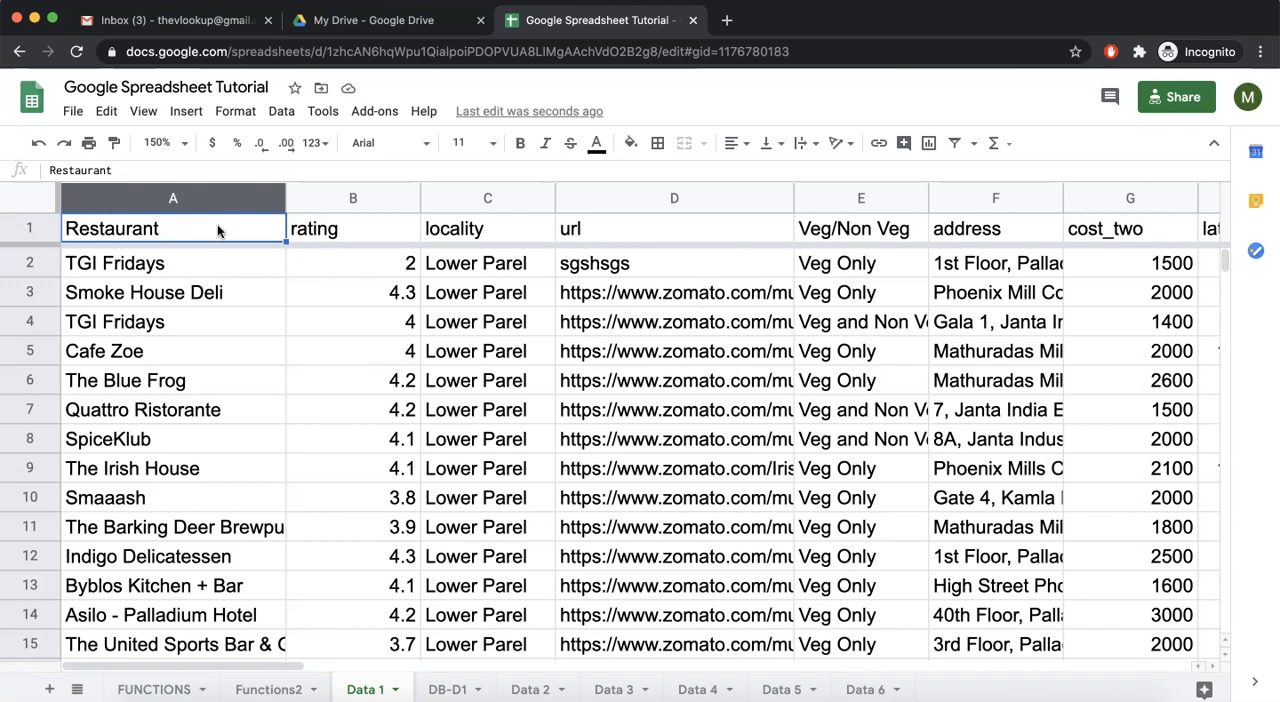
Turn on a filter for the header row of the Data 1 sheet
{"action": "left_click", "coordinate": [35, 225]}
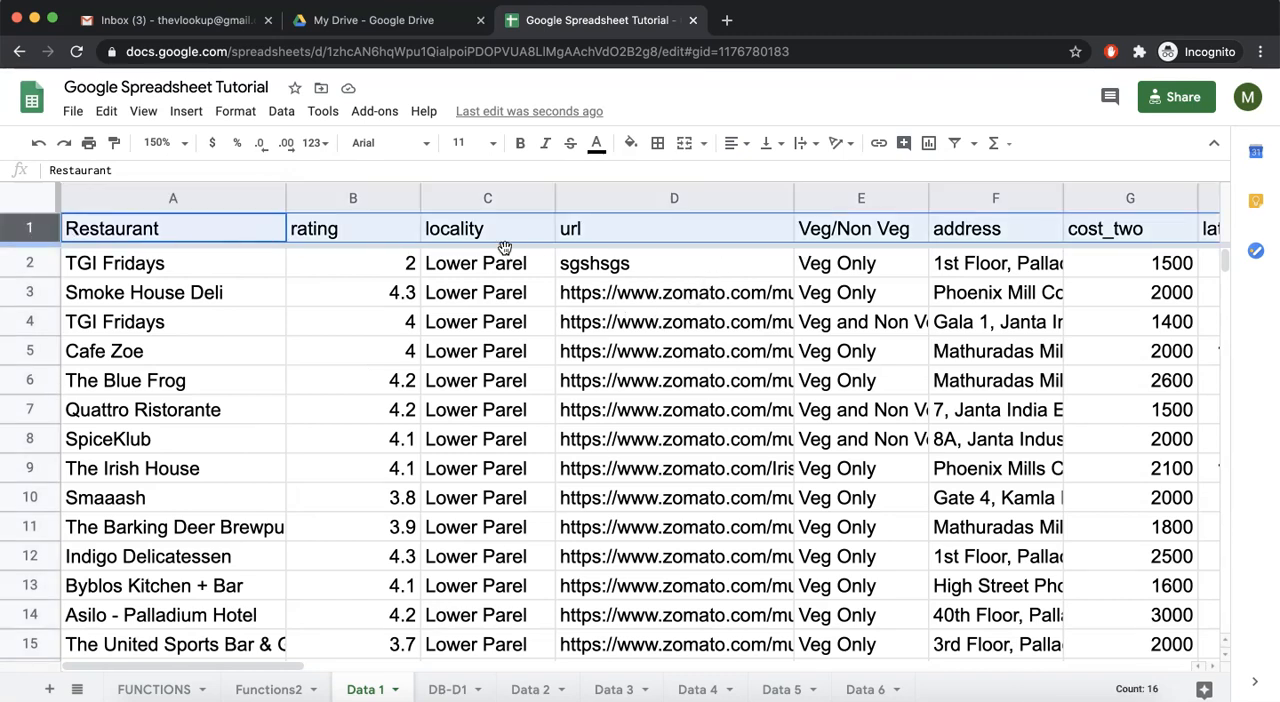
{"action": "left_click", "coordinate": [955, 145]}
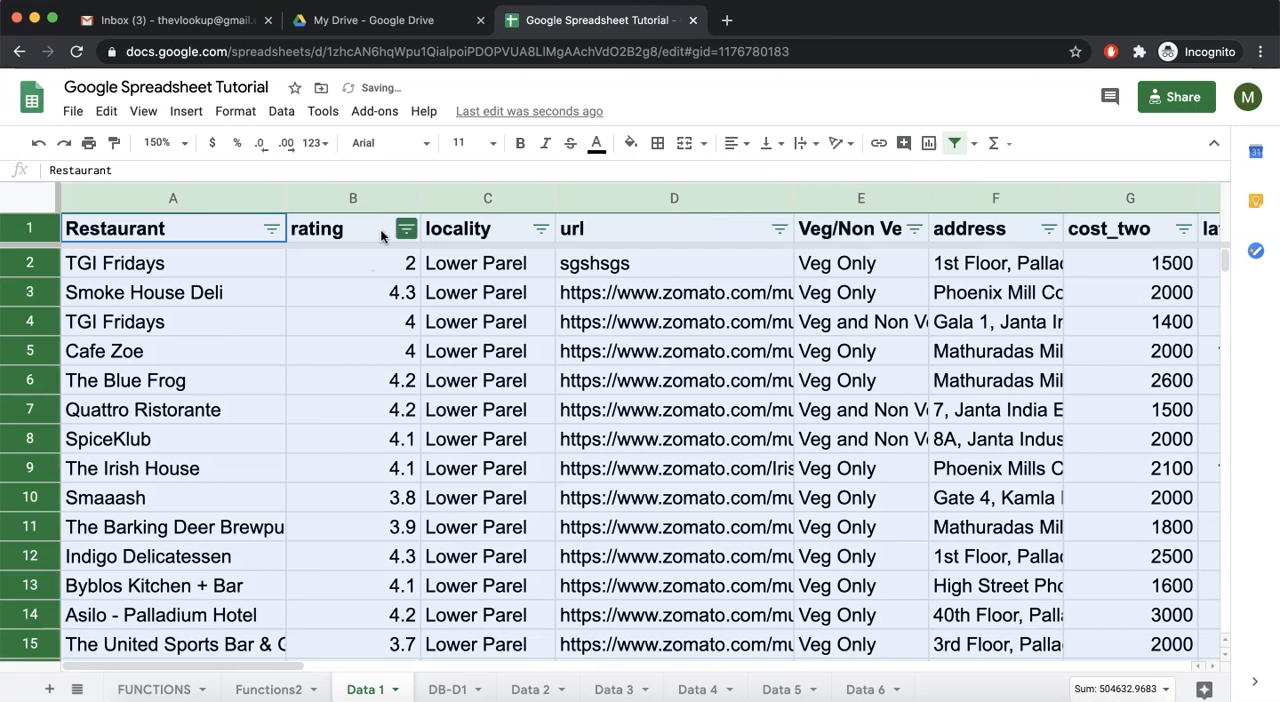
{"action": "left_click", "coordinate": [380, 229]}
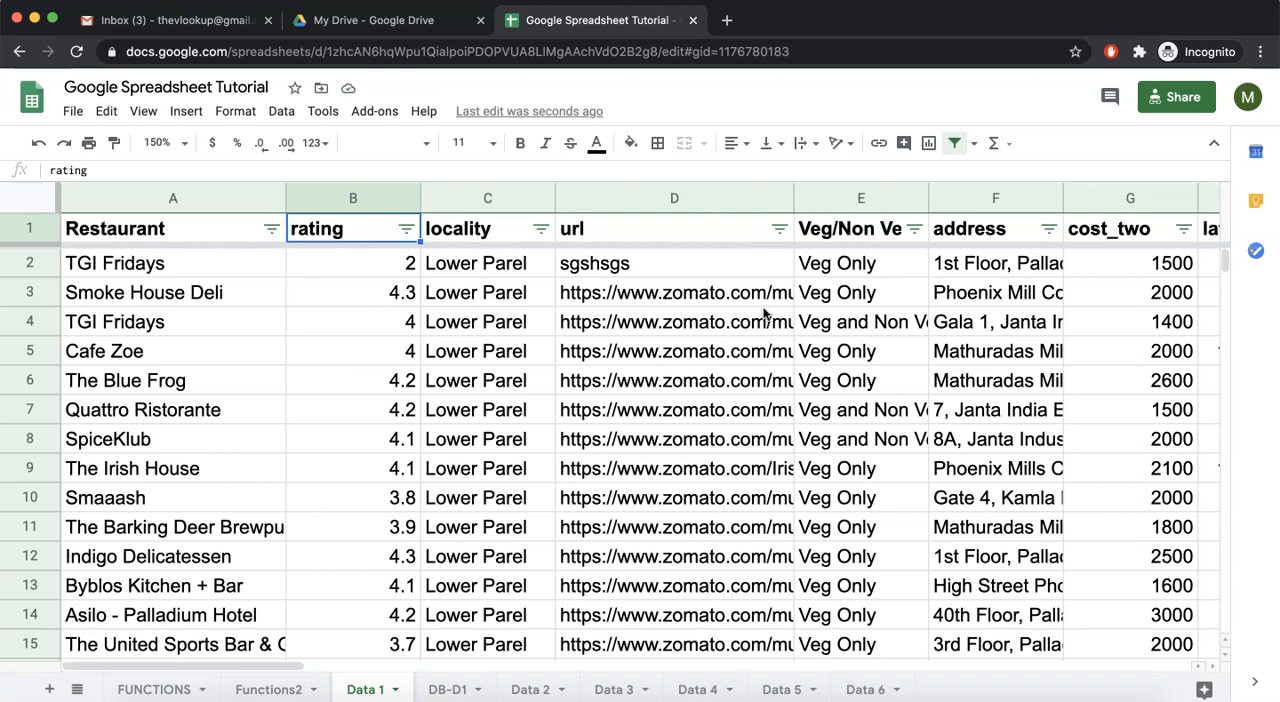
Filter the Veg/Non Veg column by values to show only Veg Only
{"action": "scroll", "coordinate": [814, 297], "scroll_direction": "right", "scroll_amount": 3}
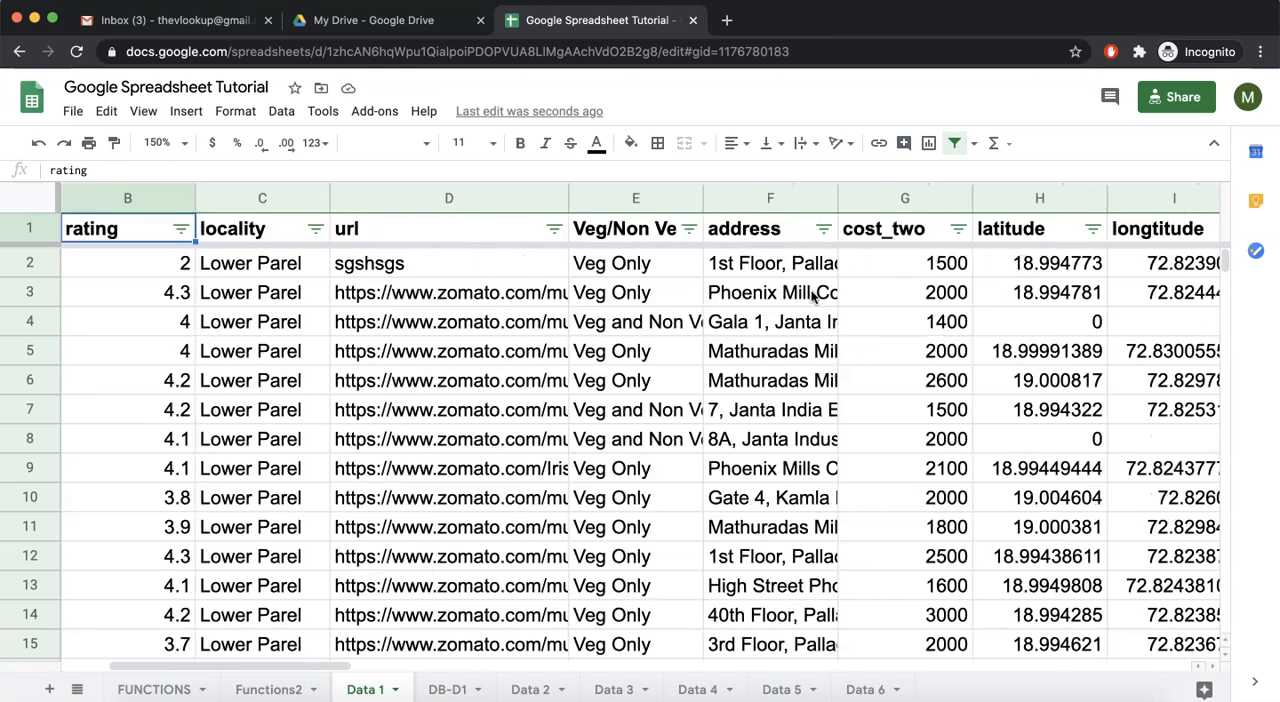
{"action": "left_click", "coordinate": [689, 230]}
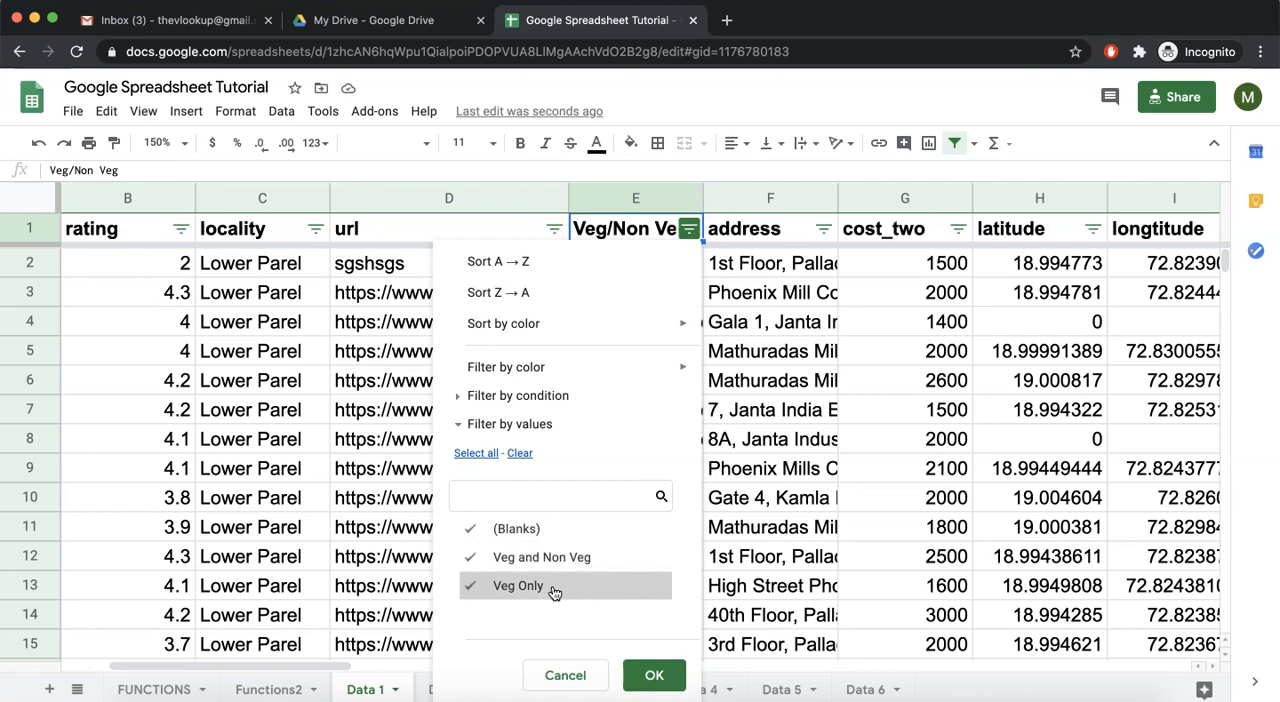
{"action": "left_click", "coordinate": [522, 455]}
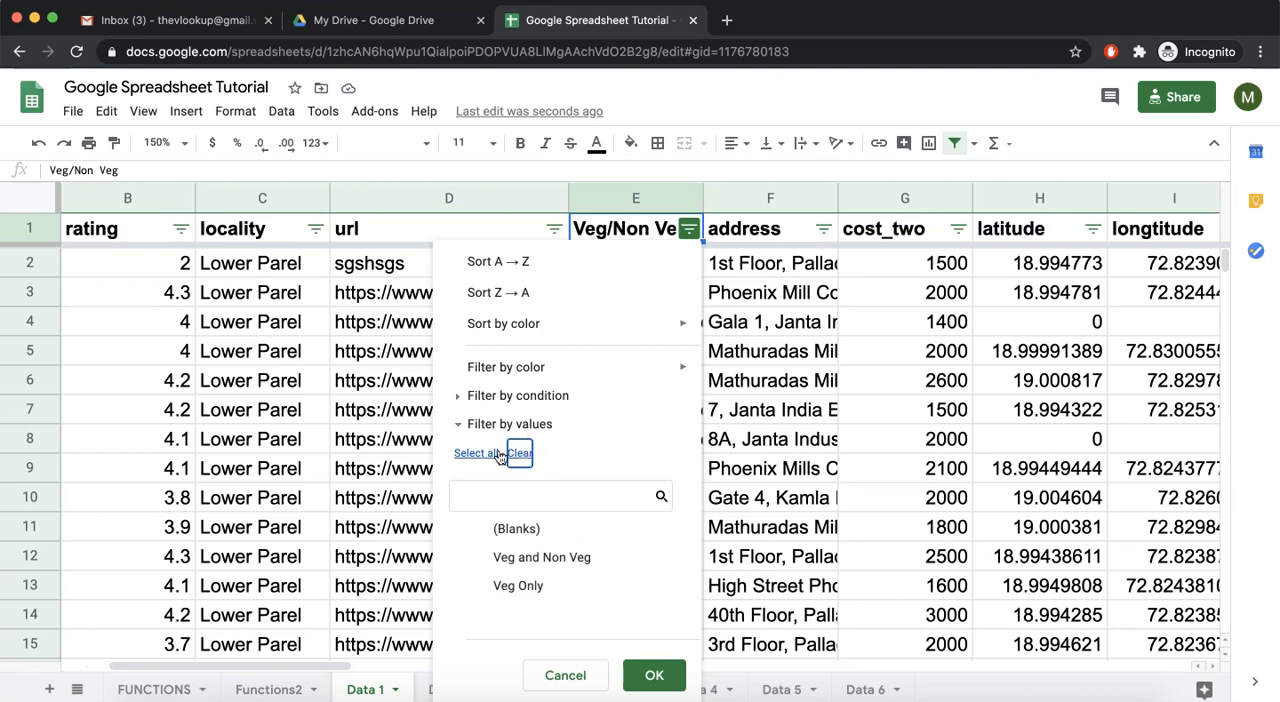
{"action": "left_click", "coordinate": [540, 586]}
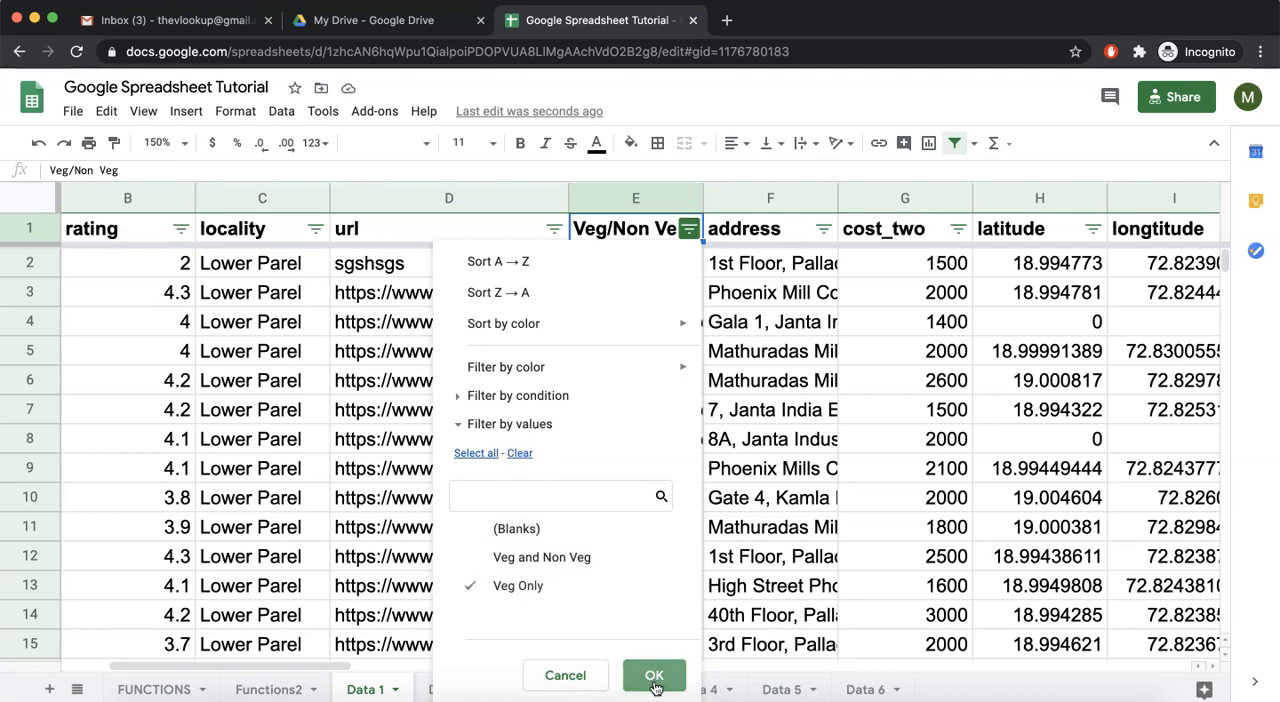
{"action": "left_click", "coordinate": [653, 677]}
{"action": "scroll", "coordinate": [645, 293], "scroll_direction": "down", "scroll_amount": 10}
{"action": "scroll", "coordinate": [647, 293], "scroll_direction": "up", "scroll_amount": 10}
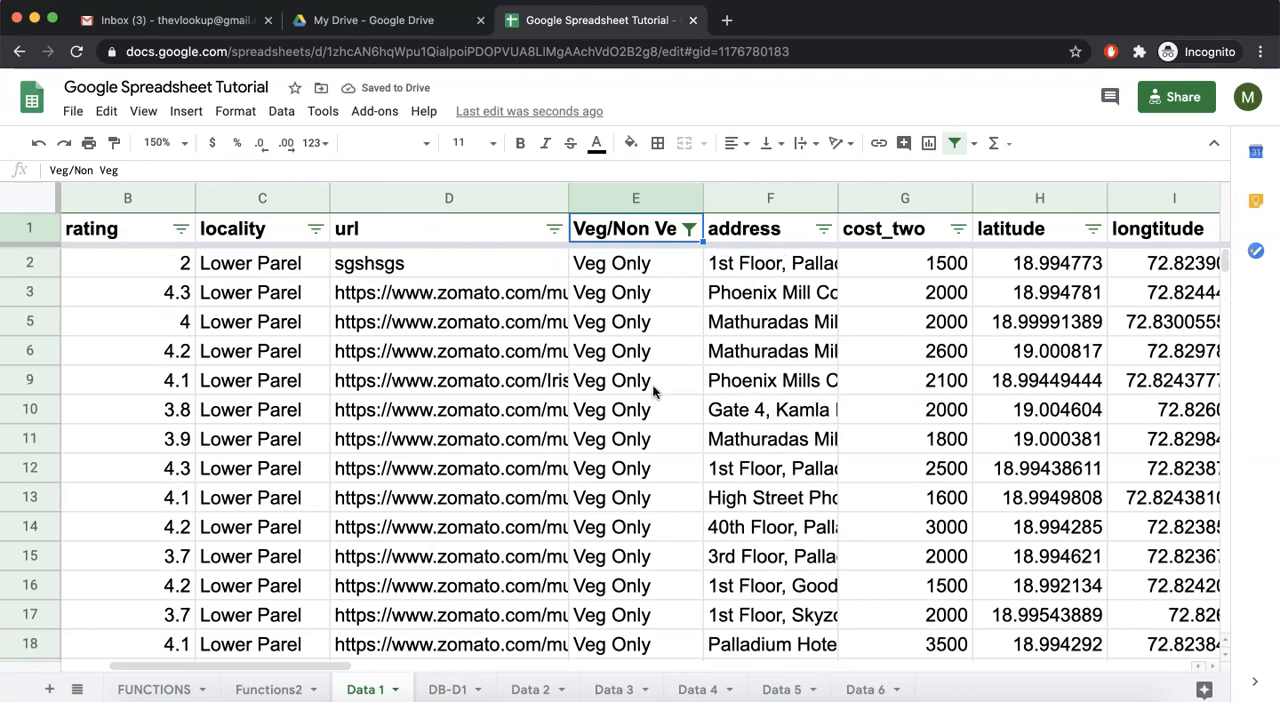
Filter the home_delivery column by values to show only TRUE
{"action": "scroll", "coordinate": [652, 390], "scroll_direction": "right", "scroll_amount": 4}
{"action": "scroll", "coordinate": [652, 390], "scroll_direction": "right", "scroll_amount": 2}
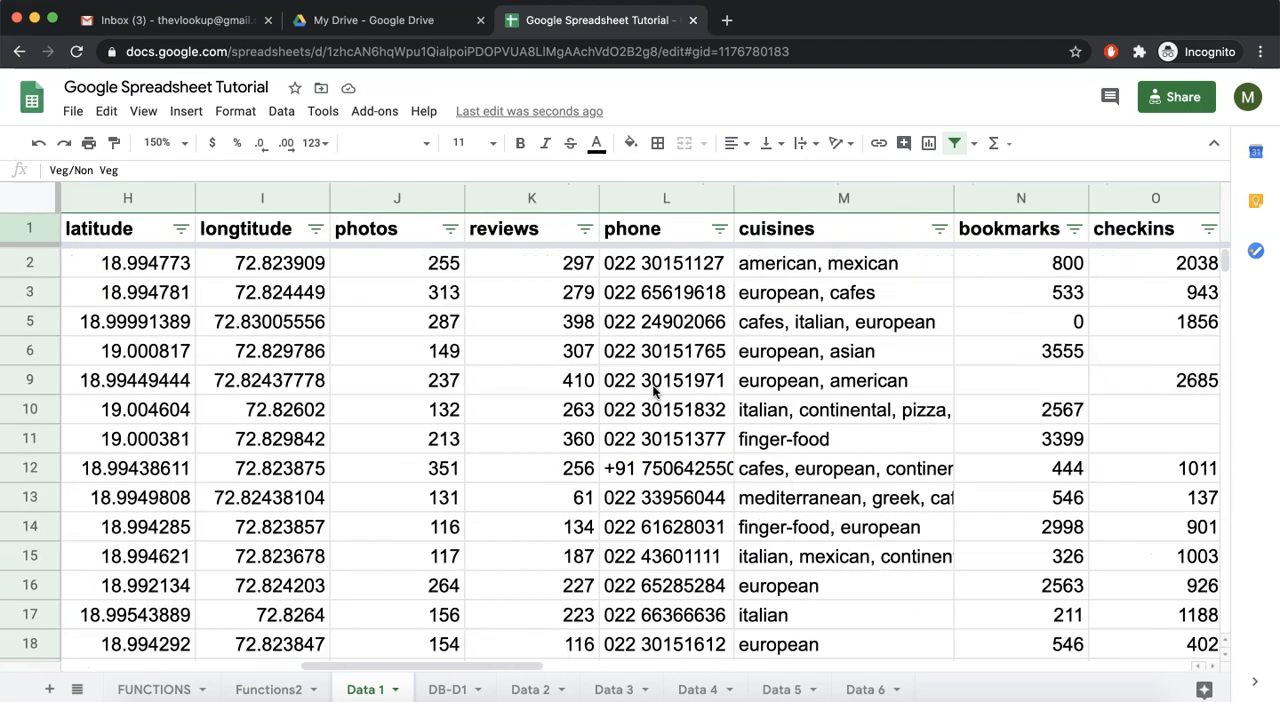
{"action": "scroll", "coordinate": [654, 391], "scroll_direction": "right", "scroll_amount": 1}
{"action": "scroll", "coordinate": [654, 391], "scroll_direction": "right", "scroll_amount": 3}
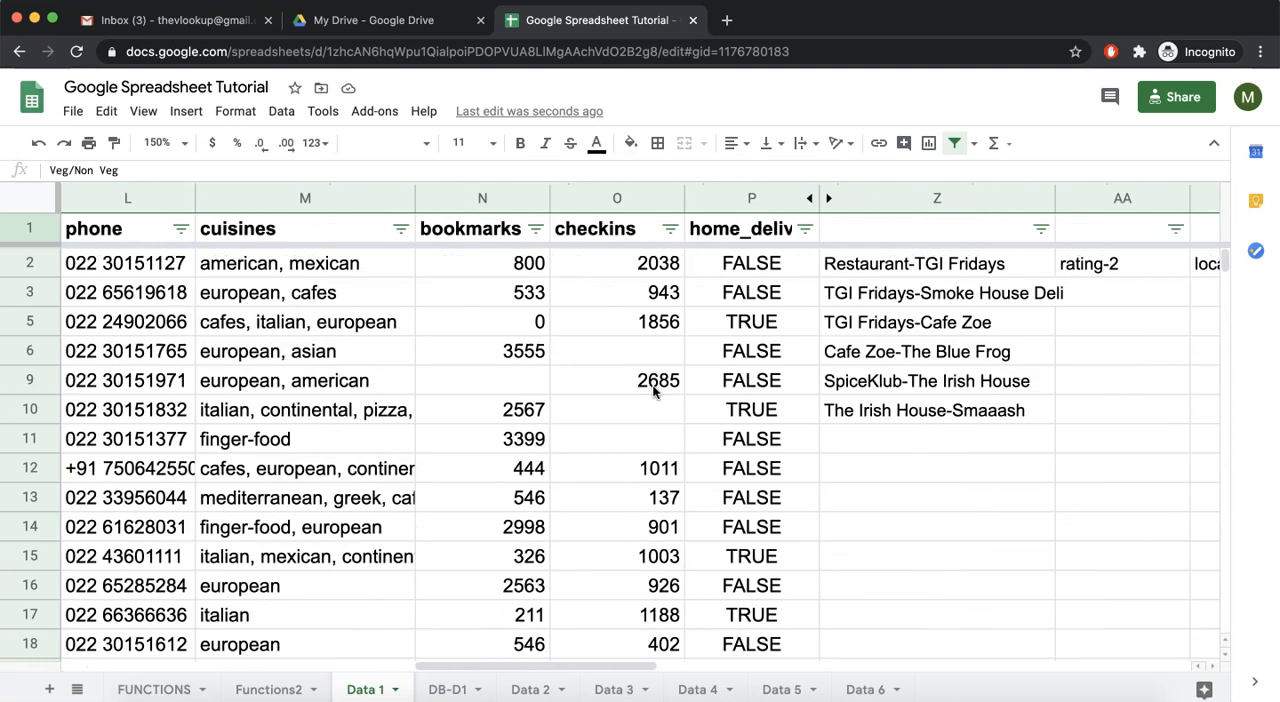
{"action": "left_click", "coordinate": [805, 229]}
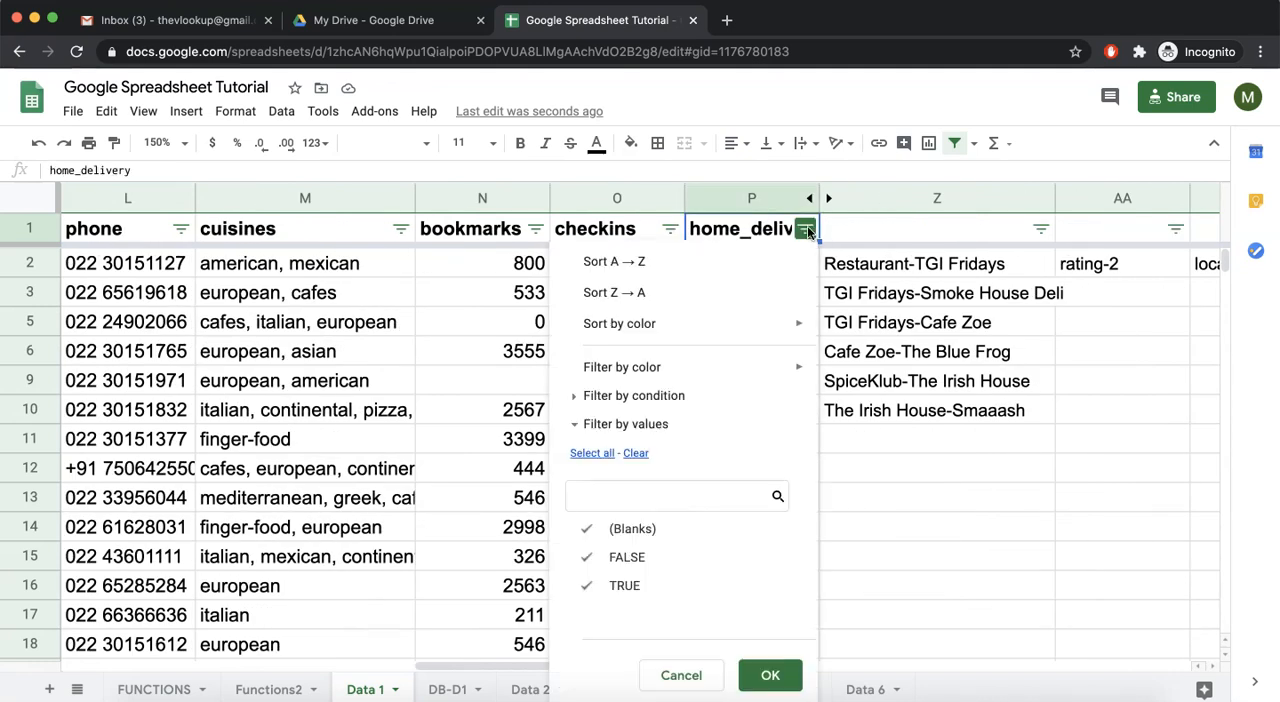
{"action": "left_click", "coordinate": [636, 453]}
{"action": "left_click", "coordinate": [625, 586]}
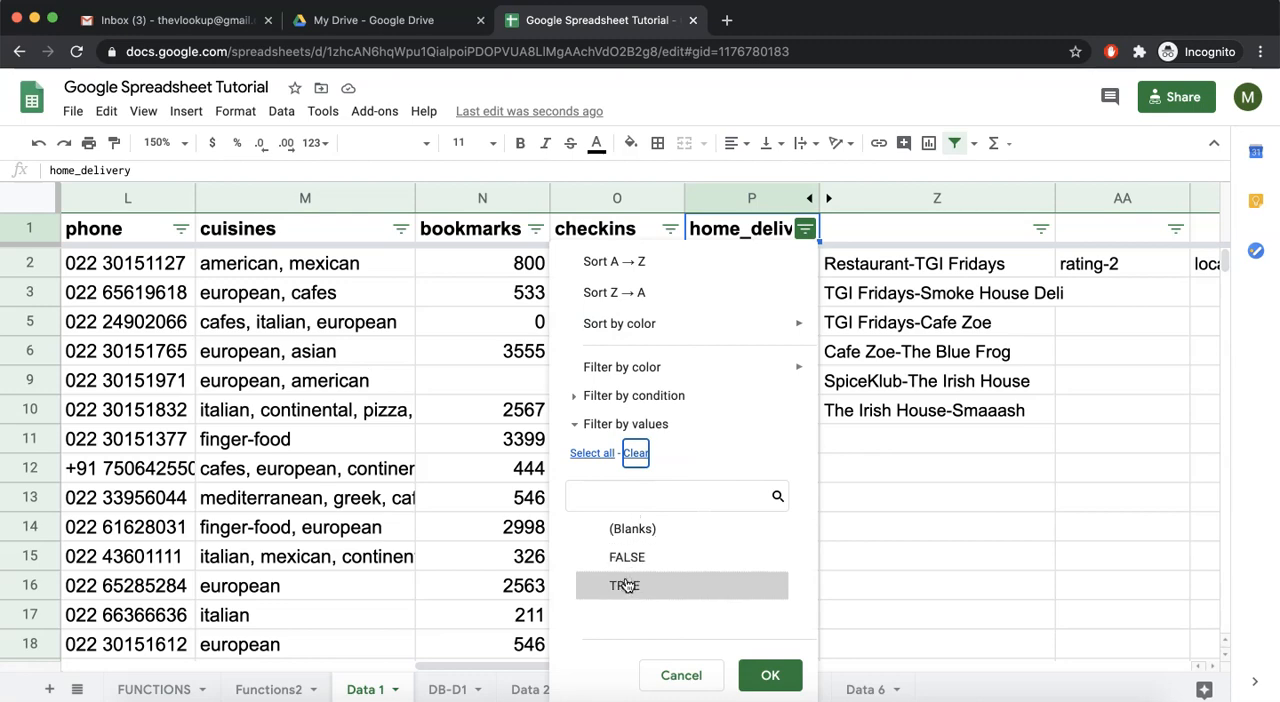
{"action": "left_click", "coordinate": [770, 675]}
{"action": "scroll", "coordinate": [686, 502], "scroll_direction": "left", "scroll_amount": 10}
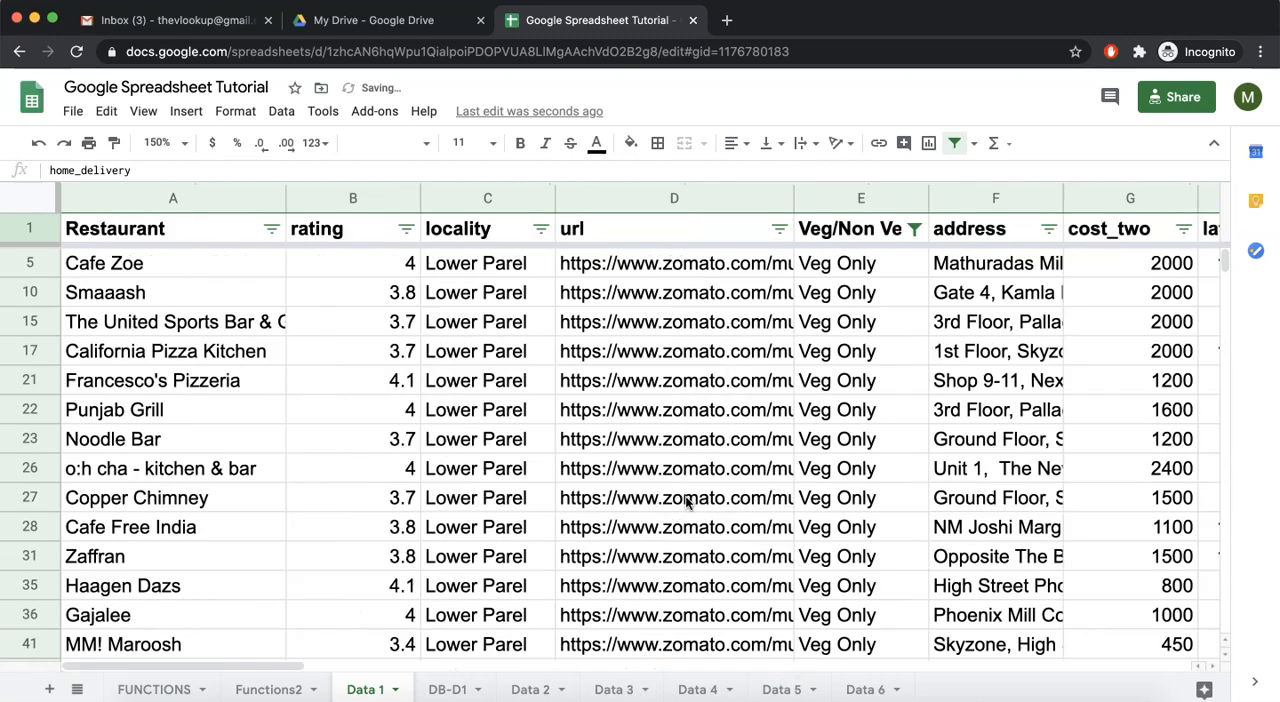
{"action": "scroll", "coordinate": [686, 502], "scroll_direction": "right", "scroll_amount": 10}
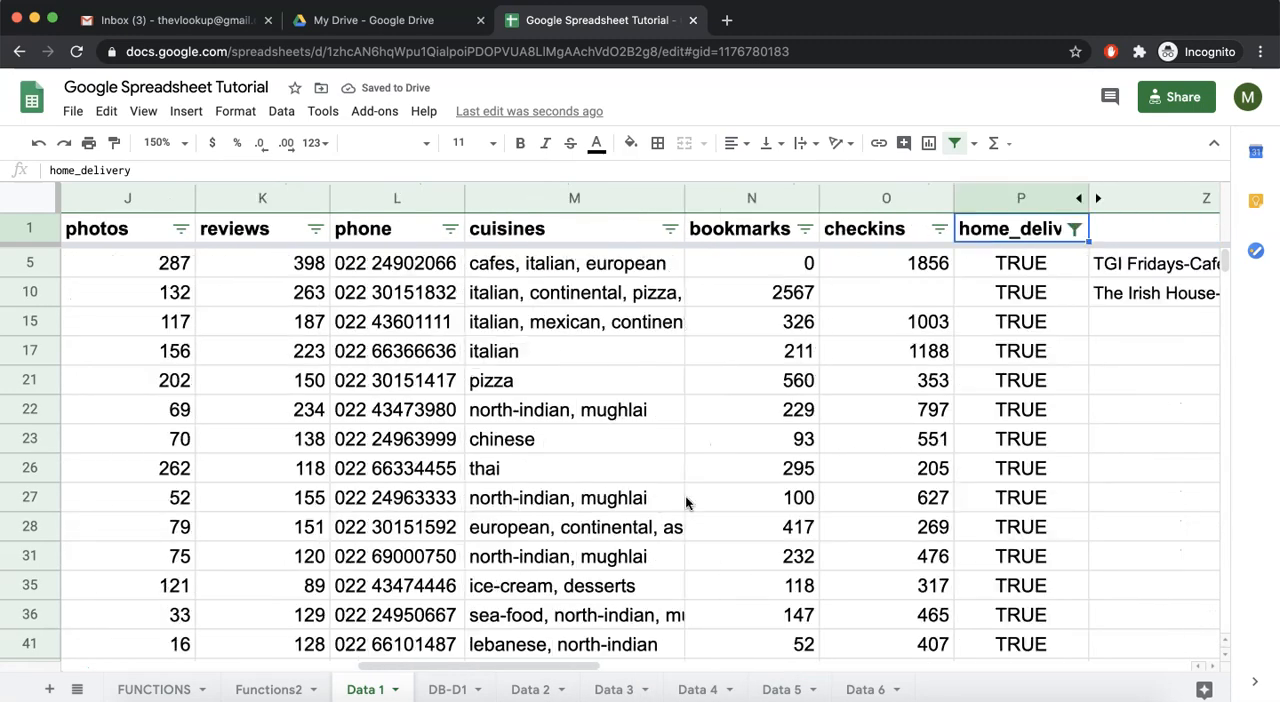
{"action": "scroll", "coordinate": [614, 460], "scroll_direction": "left", "scroll_amount": 10}
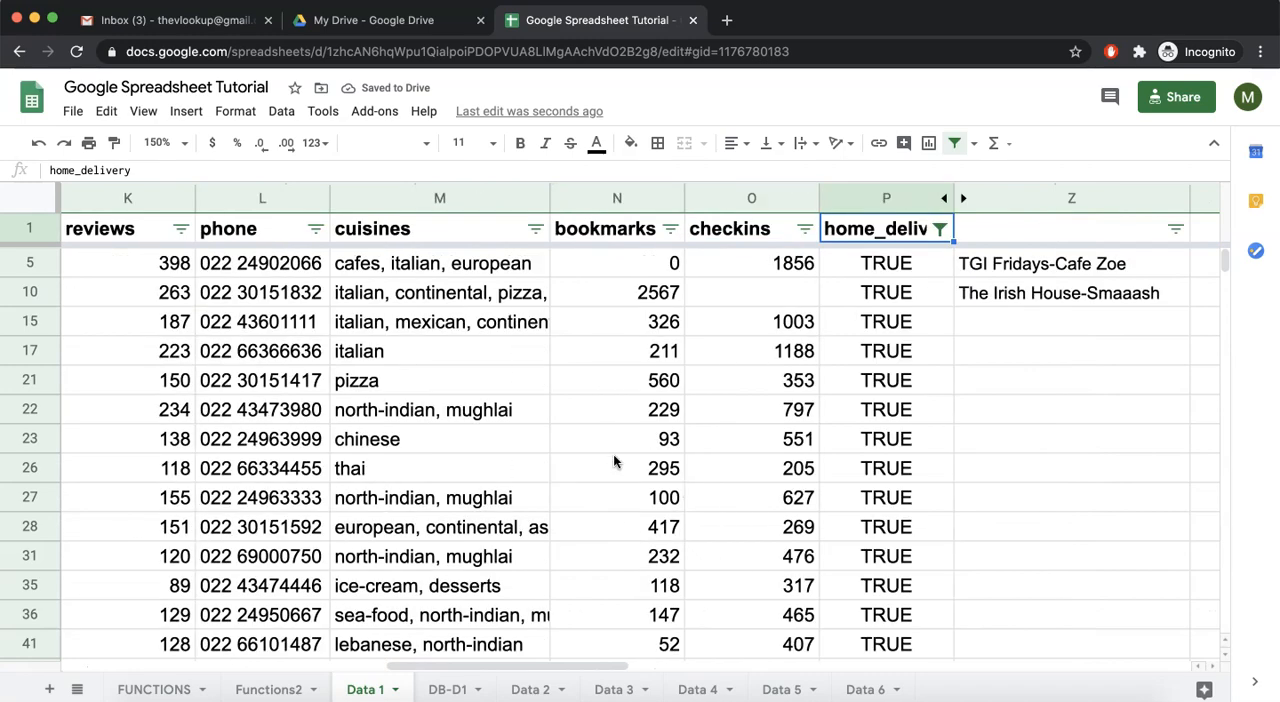
{"action": "scroll", "coordinate": [614, 460], "scroll_direction": "down", "scroll_amount": 1}
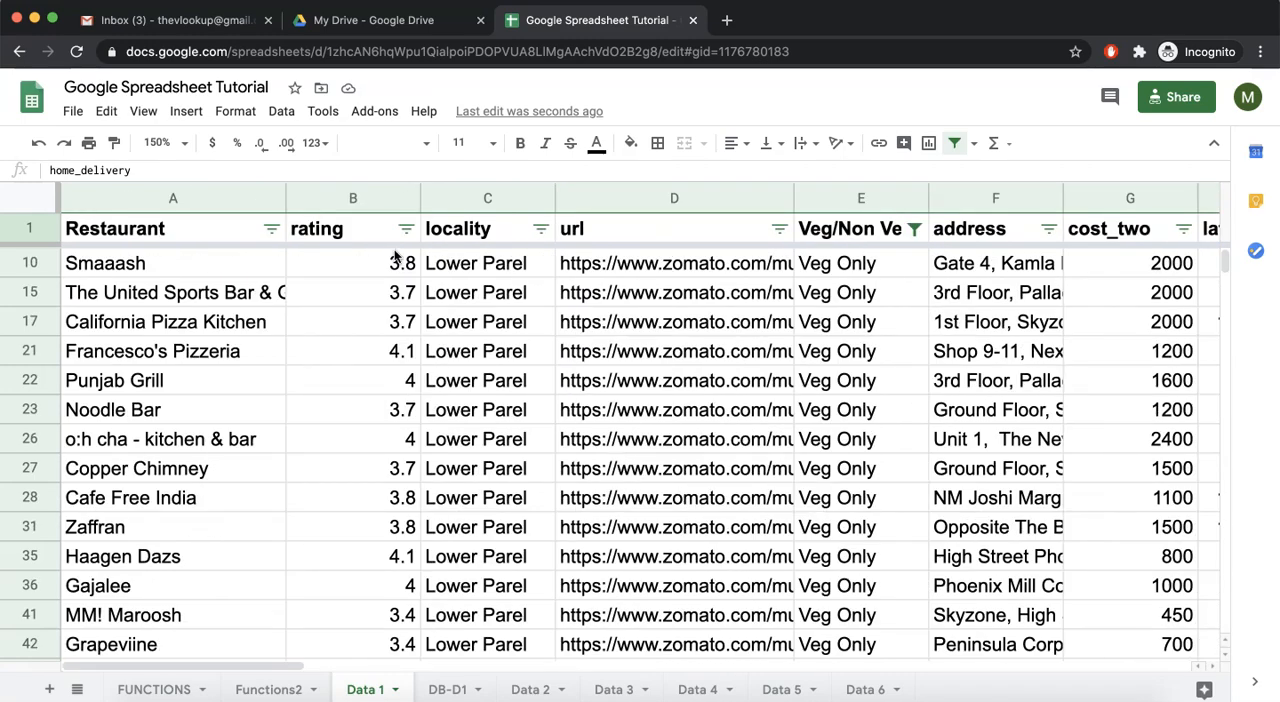
Display the average of the filtered rating column in the selection summary
{"action": "left_click", "coordinate": [354, 192]}
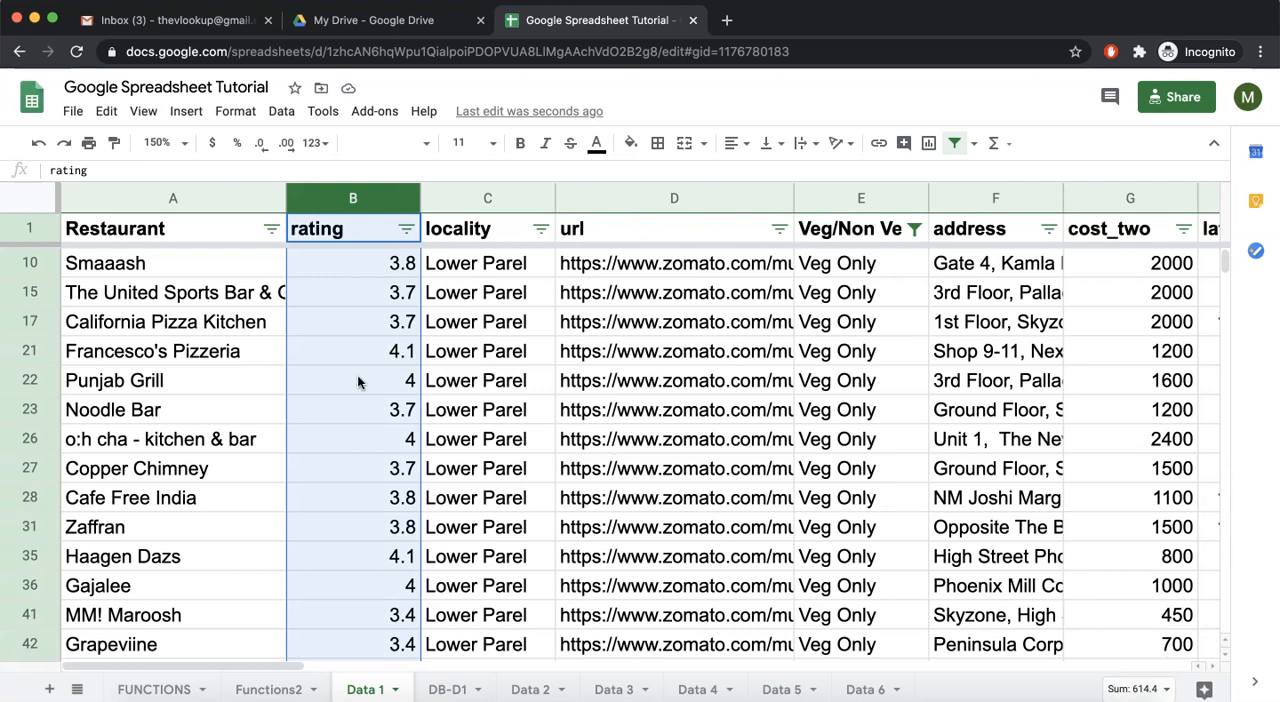
{"action": "left_click", "coordinate": [1135, 688]}
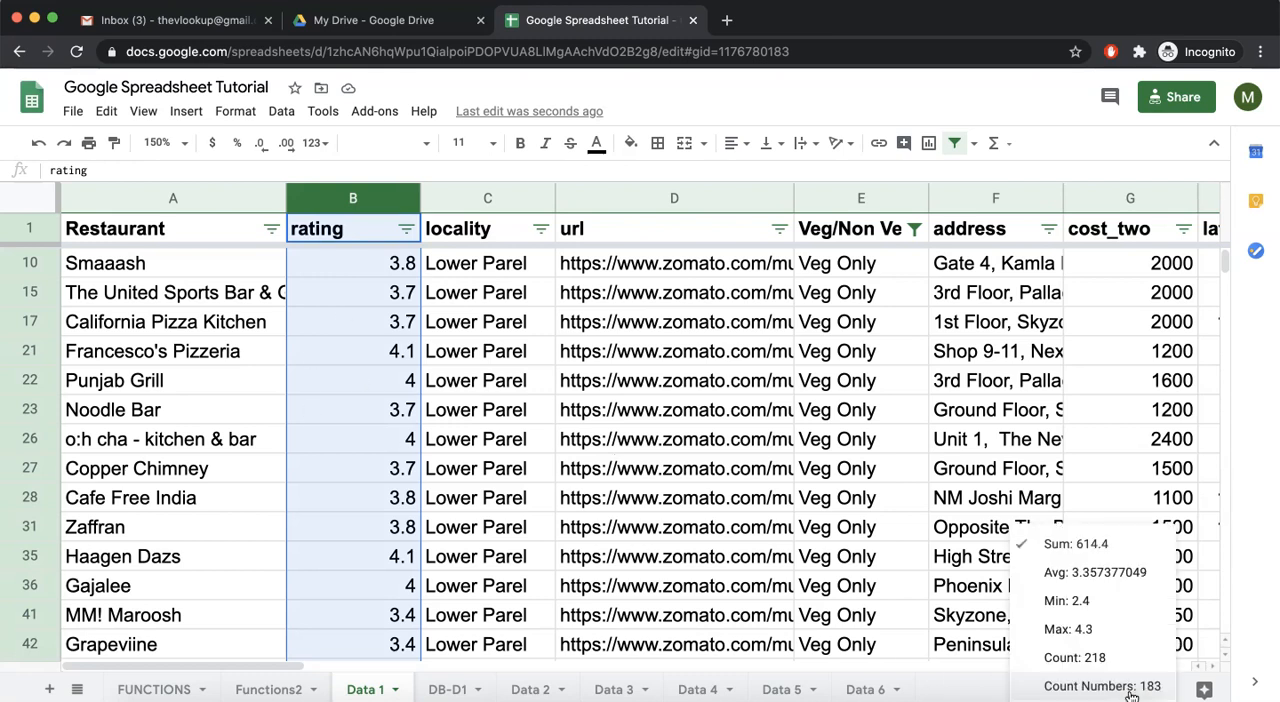
{"action": "left_click", "coordinate": [1090, 576]}
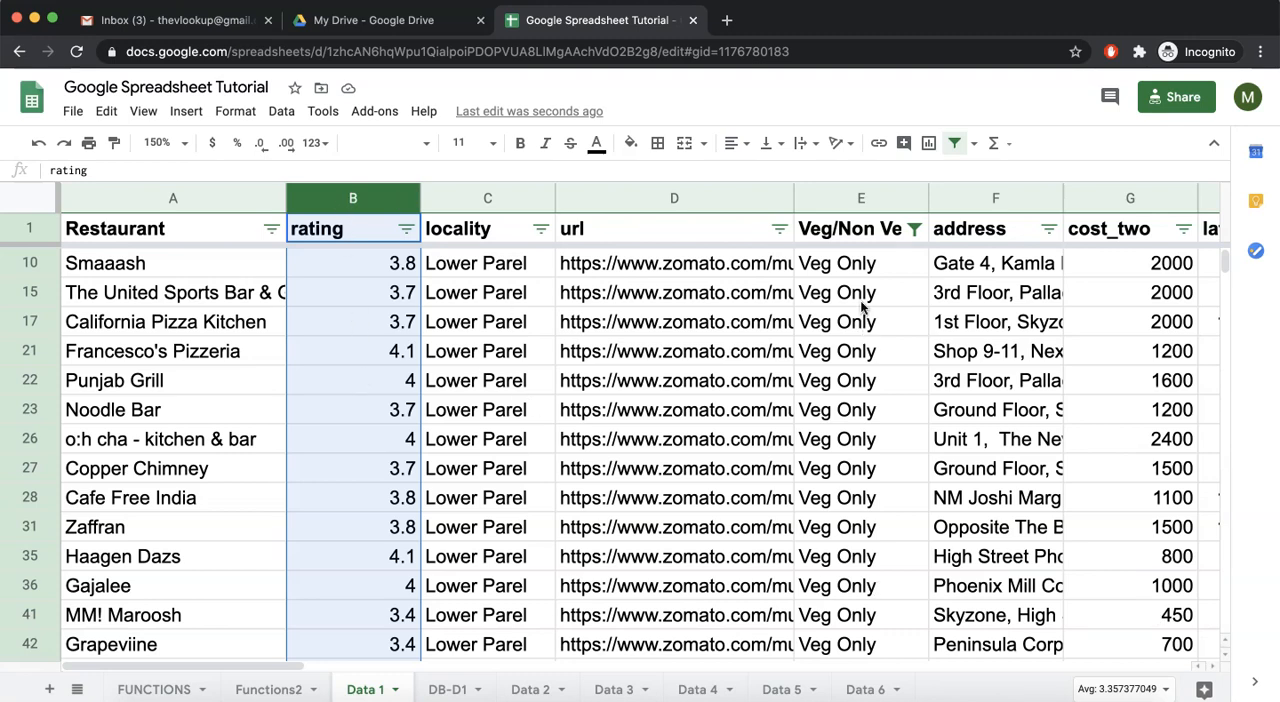
Display the sum of the filtered photos column in the selection summary
{"action": "scroll", "coordinate": [860, 305], "scroll_direction": "right", "scroll_amount": 10}
{"action": "scroll", "coordinate": [861, 301], "scroll_direction": "right", "scroll_amount": 4}
{"action": "scroll", "coordinate": [861, 301], "scroll_direction": "left", "scroll_amount": 15}
{"action": "scroll", "coordinate": [628, 381], "scroll_direction": "right", "scroll_amount": 5}
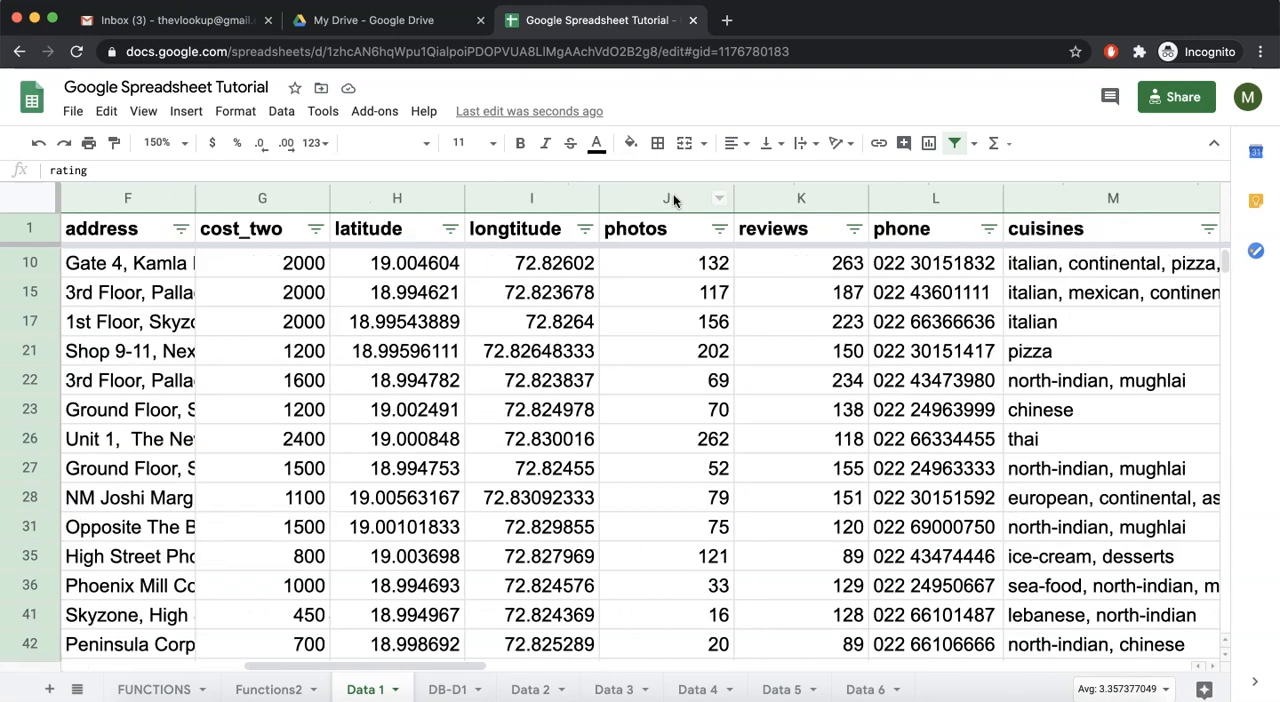
{"action": "left_click", "coordinate": [673, 201]}
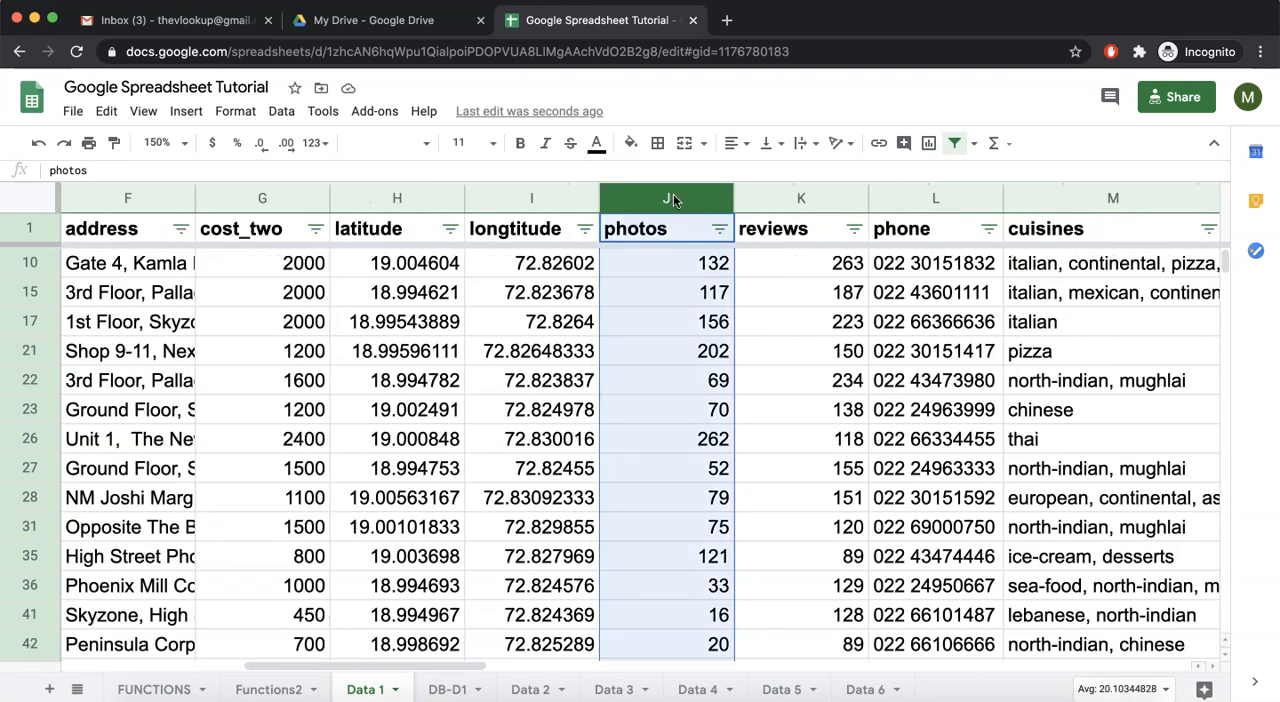
{"action": "left_click", "coordinate": [1120, 690]}
{"action": "left_click", "coordinate": [1092, 547]}
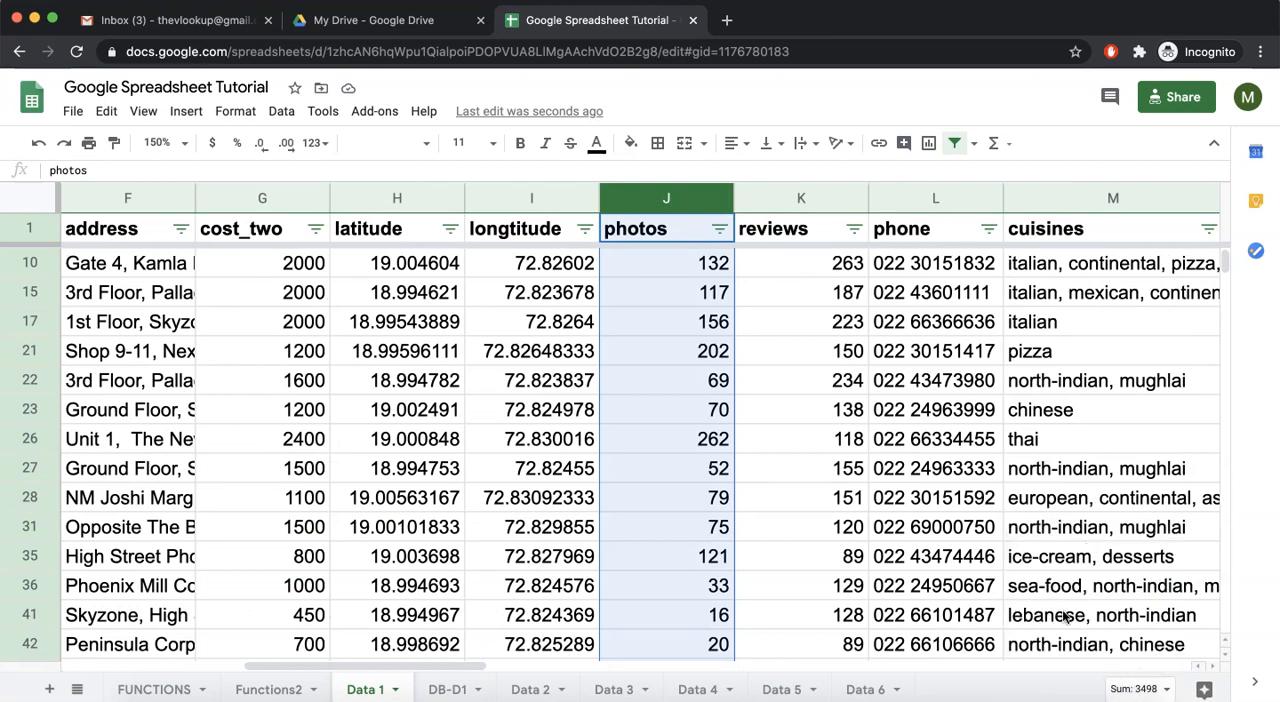
Check the Veg/Non Veg and home_delivery values in the filtered row for Francesco's Pizzeria
{"action": "scroll", "coordinate": [1045, 600], "scroll_direction": "left", "scroll_amount": 10}
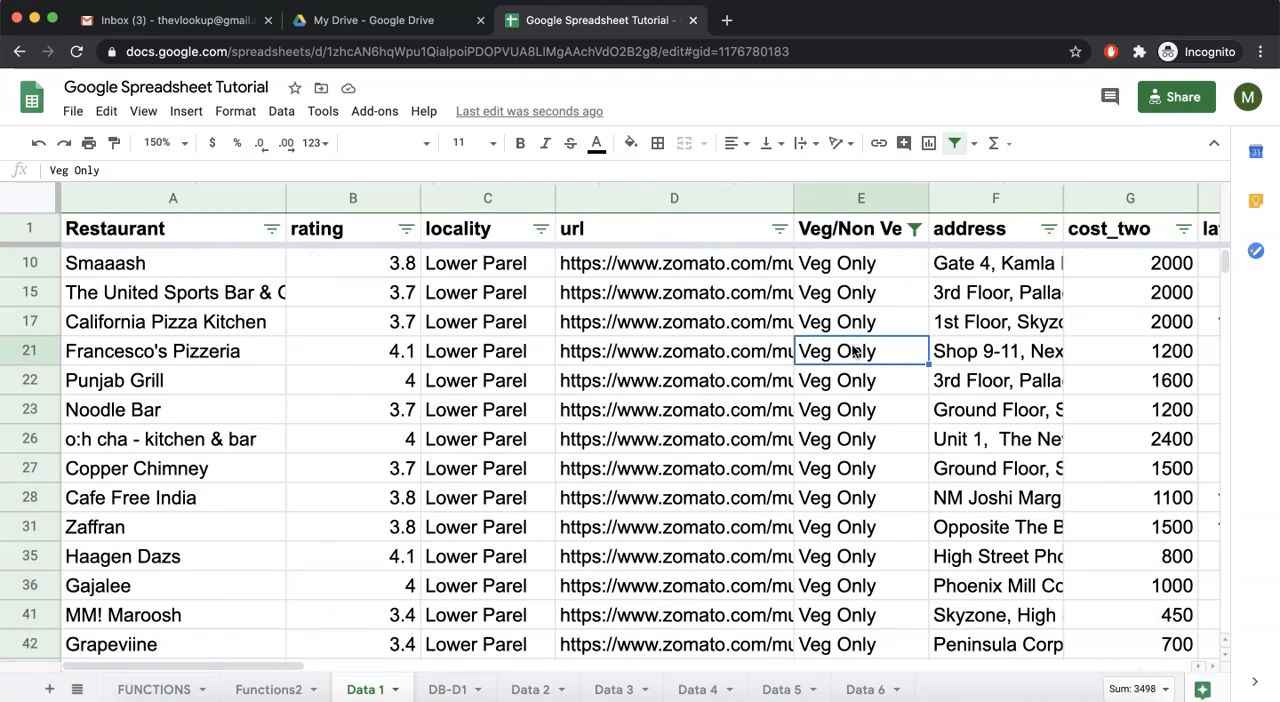
{"action": "left_click", "coordinate": [855, 351]}
{"action": "scroll", "coordinate": [855, 351], "scroll_direction": "right", "scroll_amount": 10}
{"action": "left_click", "coordinate": [776, 346]}
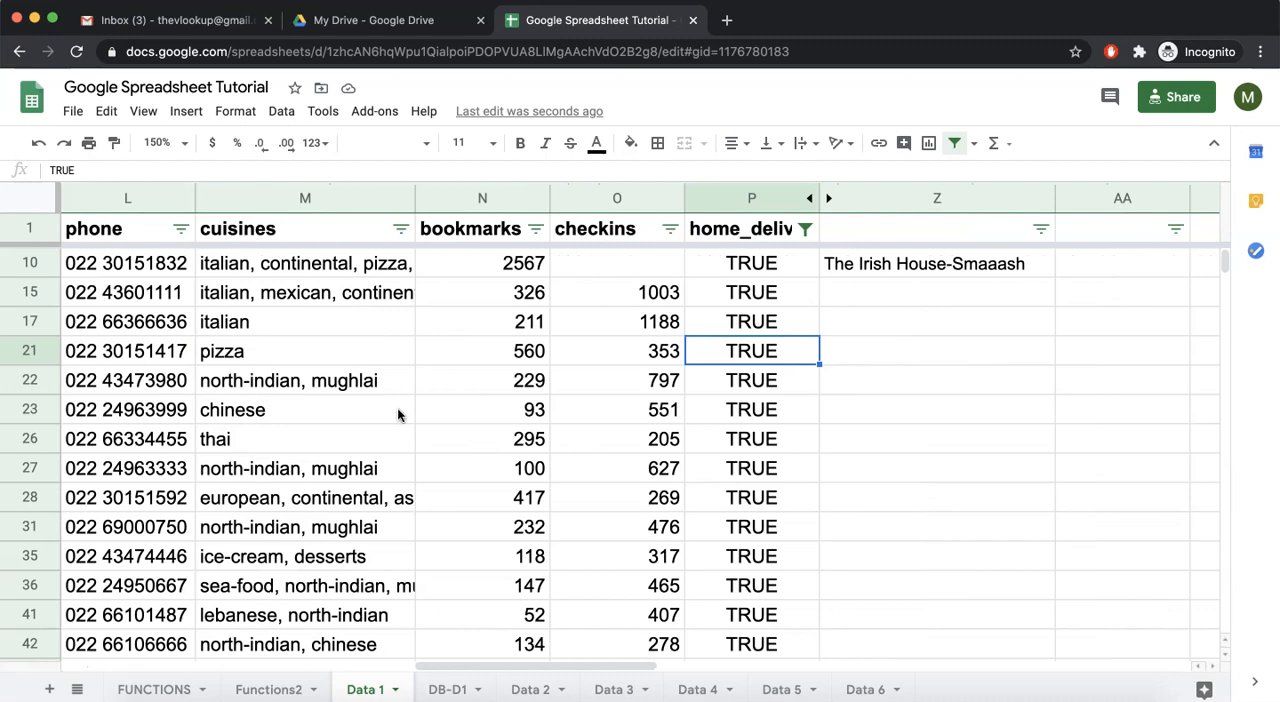
Look across the filtered restaurant columns and through the available values in the cuisines filter
{"action": "scroll", "coordinate": [406, 375], "scroll_direction": "left", "scroll_amount": 10}
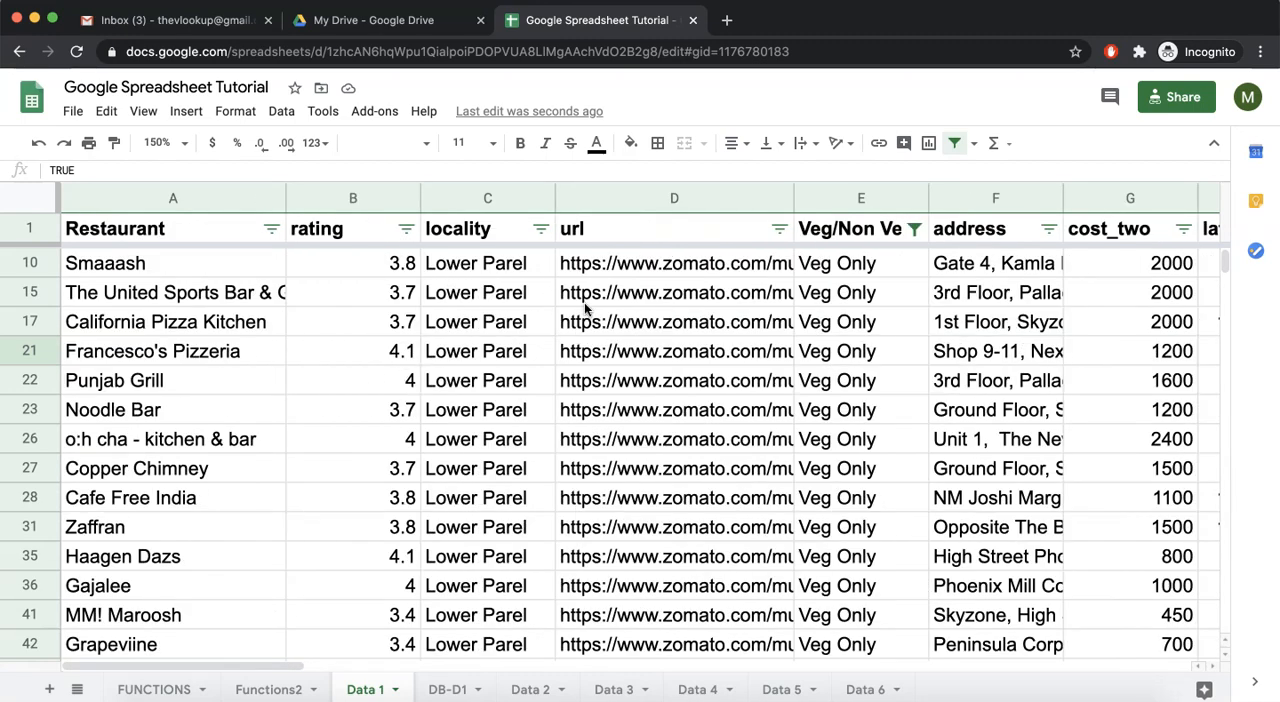
{"action": "scroll", "coordinate": [584, 302], "scroll_direction": "right", "scroll_amount": 10}
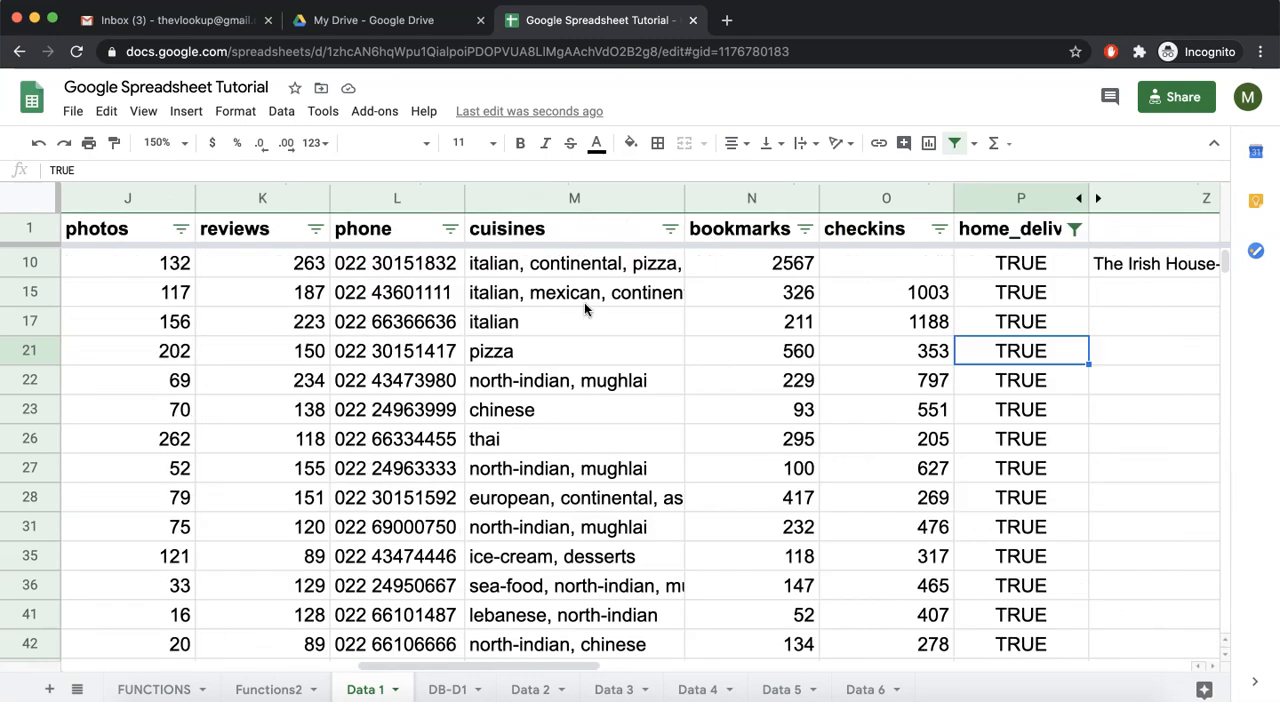
{"action": "scroll", "coordinate": [584, 302], "scroll_direction": "right", "scroll_amount": 1}
{"action": "scroll", "coordinate": [456, 316], "scroll_direction": "left", "scroll_amount": 1}
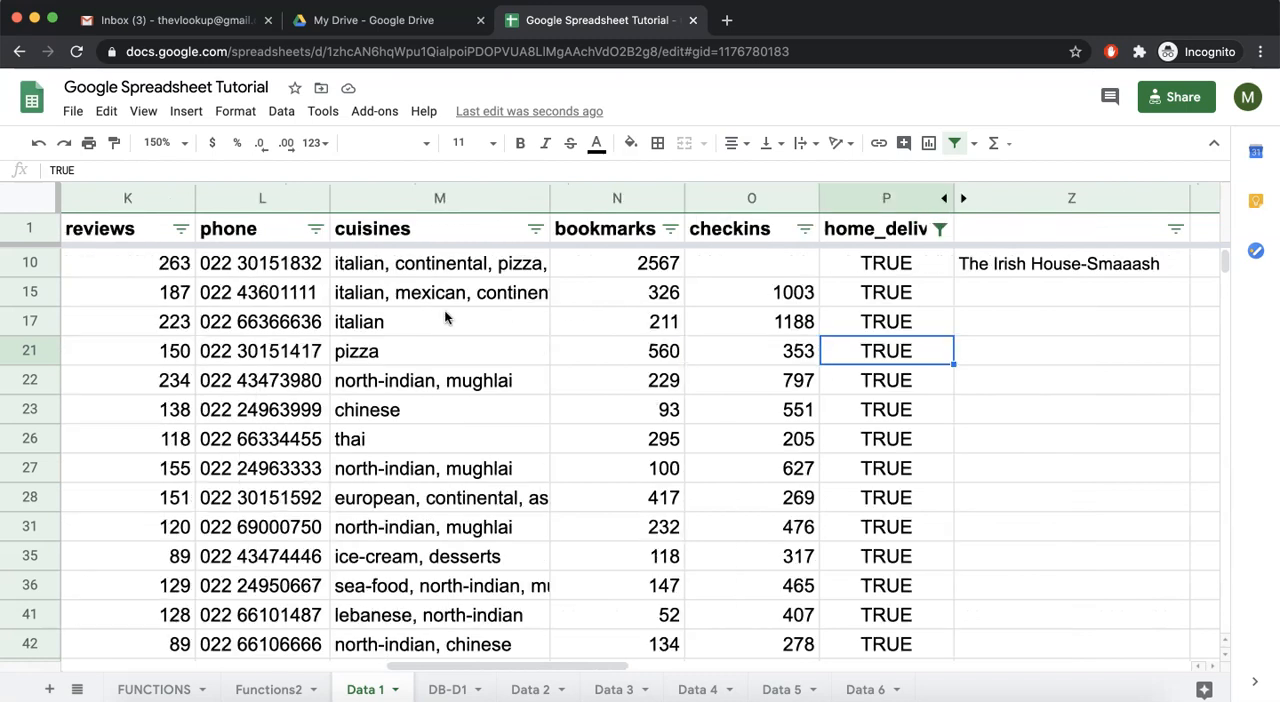
{"action": "left_click", "coordinate": [535, 230]}
{"action": "scroll", "coordinate": [416, 557], "scroll_direction": "down", "scroll_amount": 3}
{"action": "scroll", "coordinate": [416, 559], "scroll_direction": "down", "scroll_amount": 3}
{"action": "left_click", "coordinate": [400, 672]}
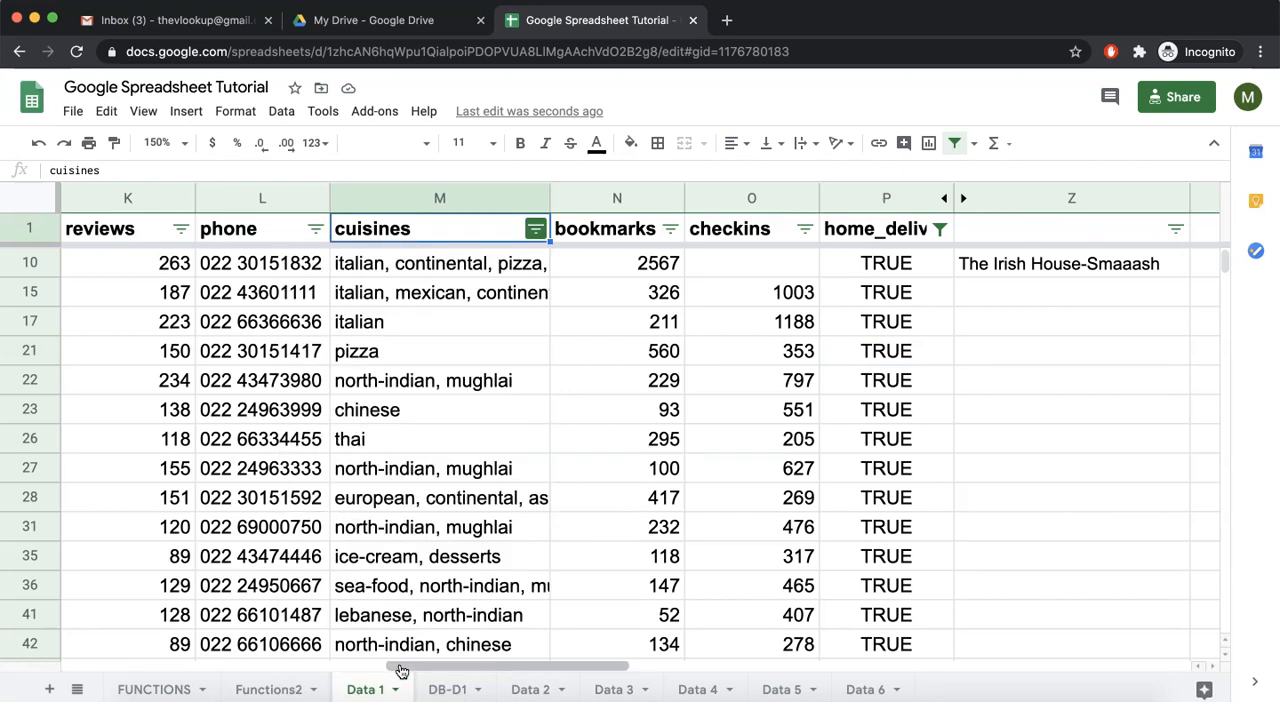
Browse the filtered cuisines column and view the full cuisines entry in row 10
{"action": "scroll", "coordinate": [420, 430], "scroll_direction": "down", "scroll_amount": 2}
{"action": "scroll", "coordinate": [420, 430], "scroll_direction": "left", "scroll_amount": 1}
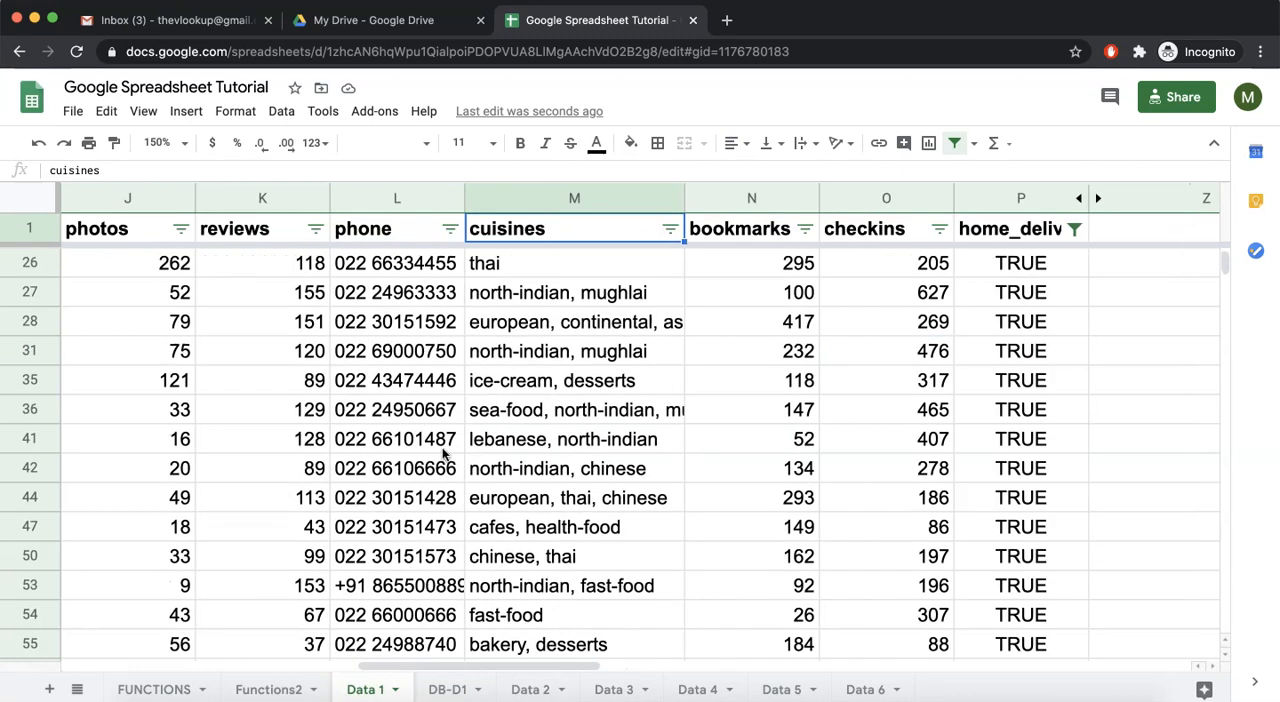
{"action": "scroll", "coordinate": [440, 450], "scroll_direction": "right", "scroll_amount": 1}
{"action": "scroll", "coordinate": [442, 450], "scroll_direction": "up", "scroll_amount": 3}
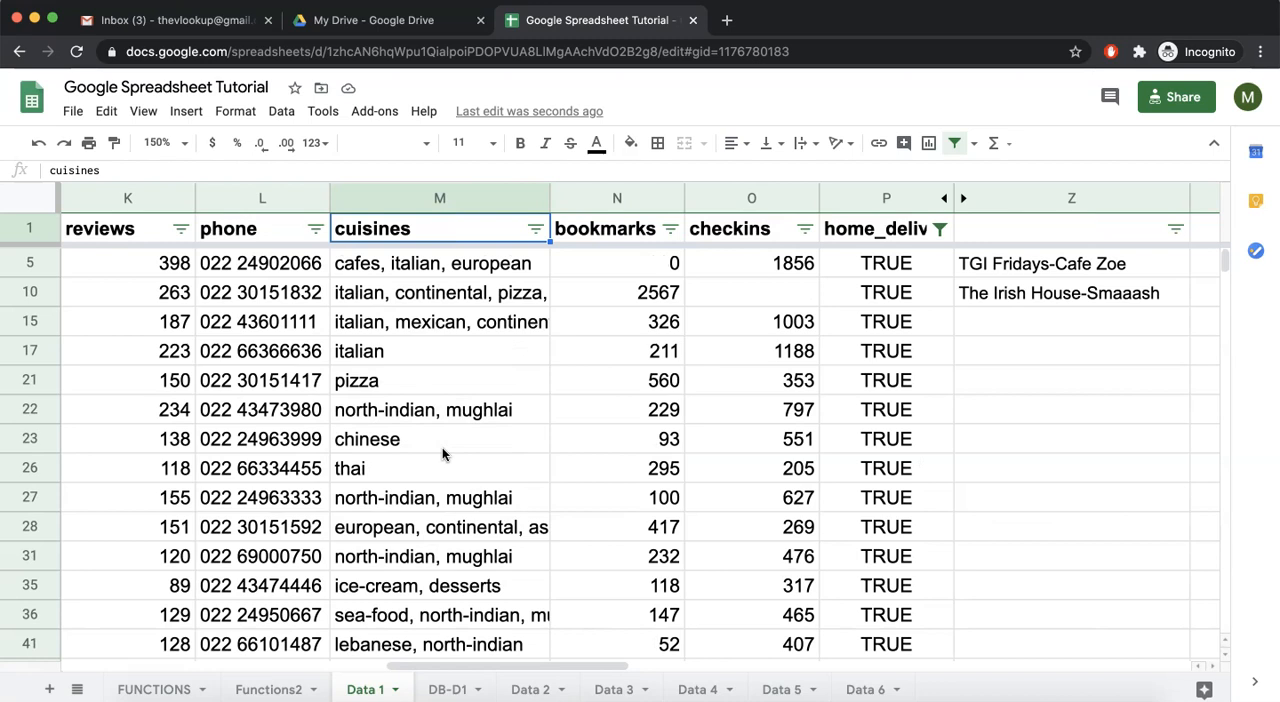
{"action": "left_click", "coordinate": [389, 298]}
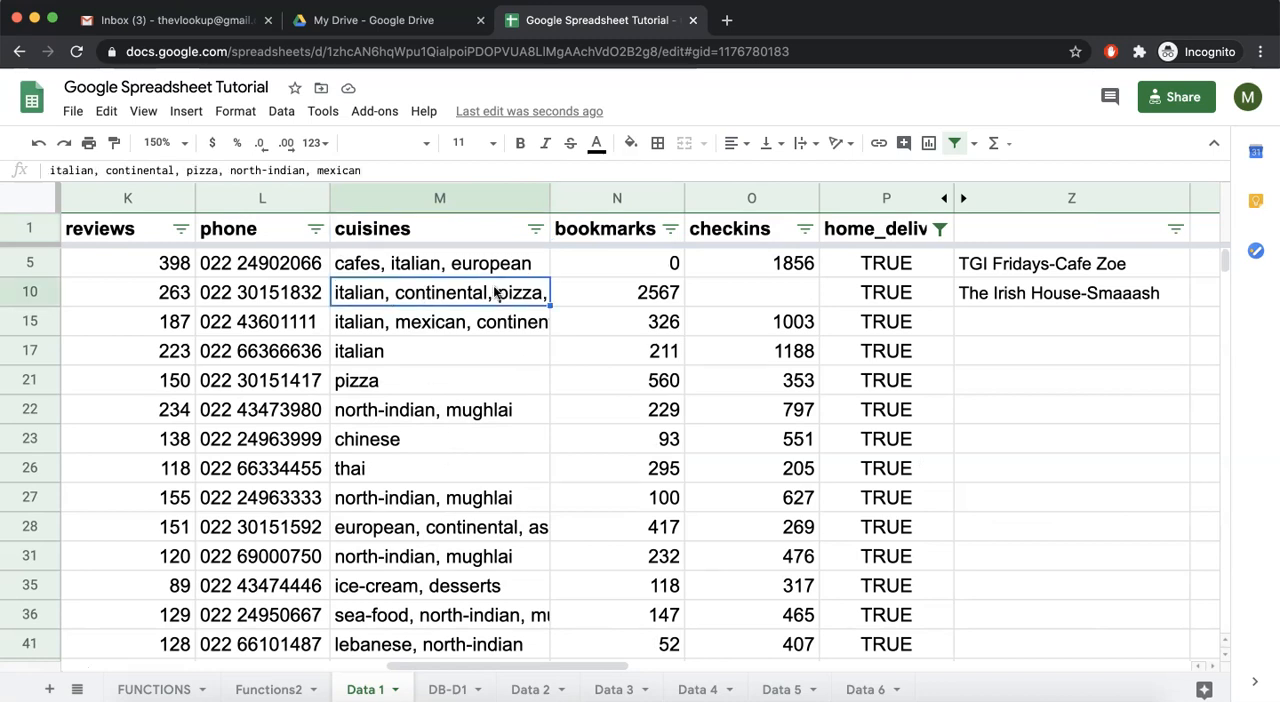
Filter the cuisines column by condition to show rows whose text contains italian
{"action": "left_click", "coordinate": [534, 230]}
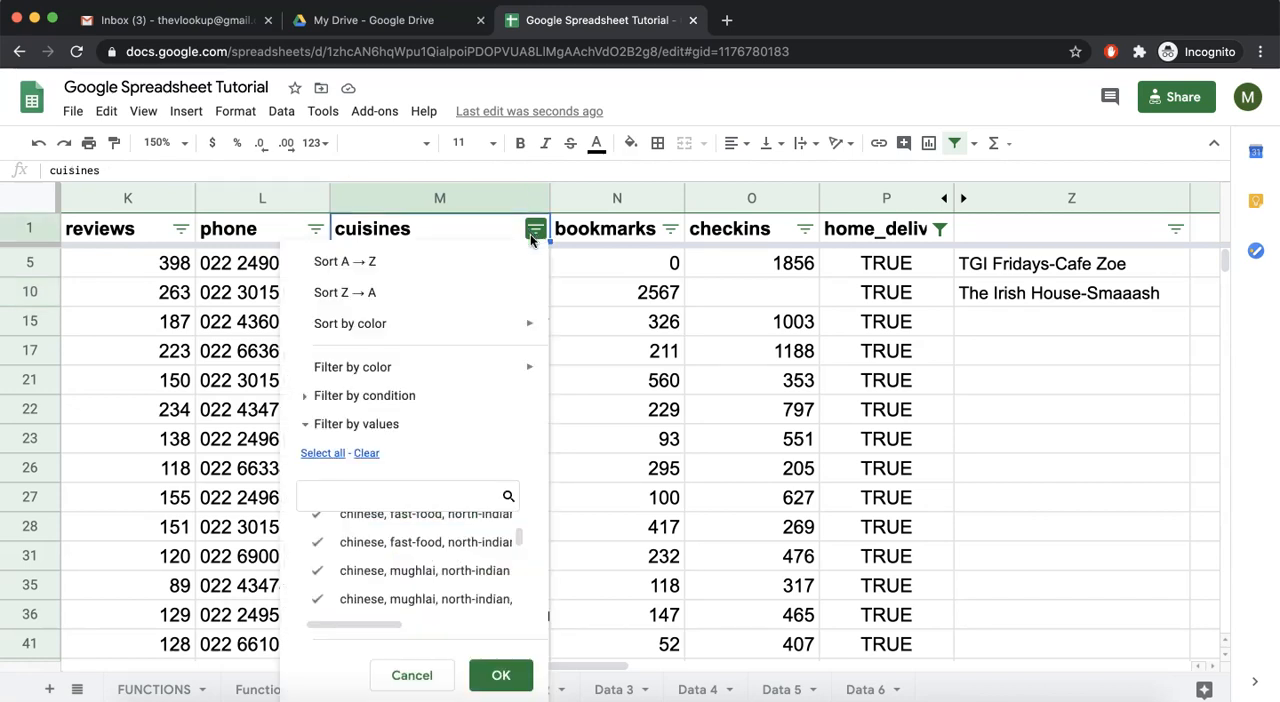
{"action": "left_click", "coordinate": [303, 395]}
{"action": "left_click", "coordinate": [370, 432]}
{"action": "scroll", "coordinate": [406, 490], "scroll_direction": "down", "scroll_amount": 2}
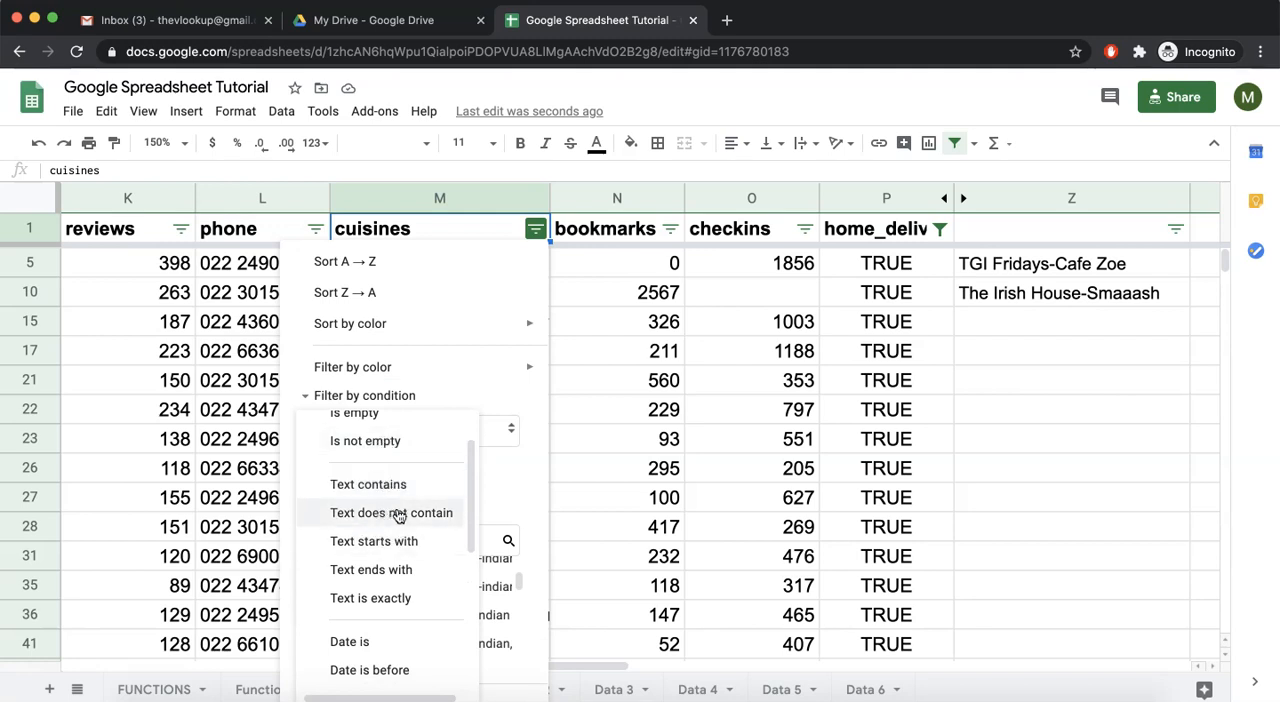
{"action": "scroll", "coordinate": [378, 556], "scroll_direction": "down", "scroll_amount": 3}
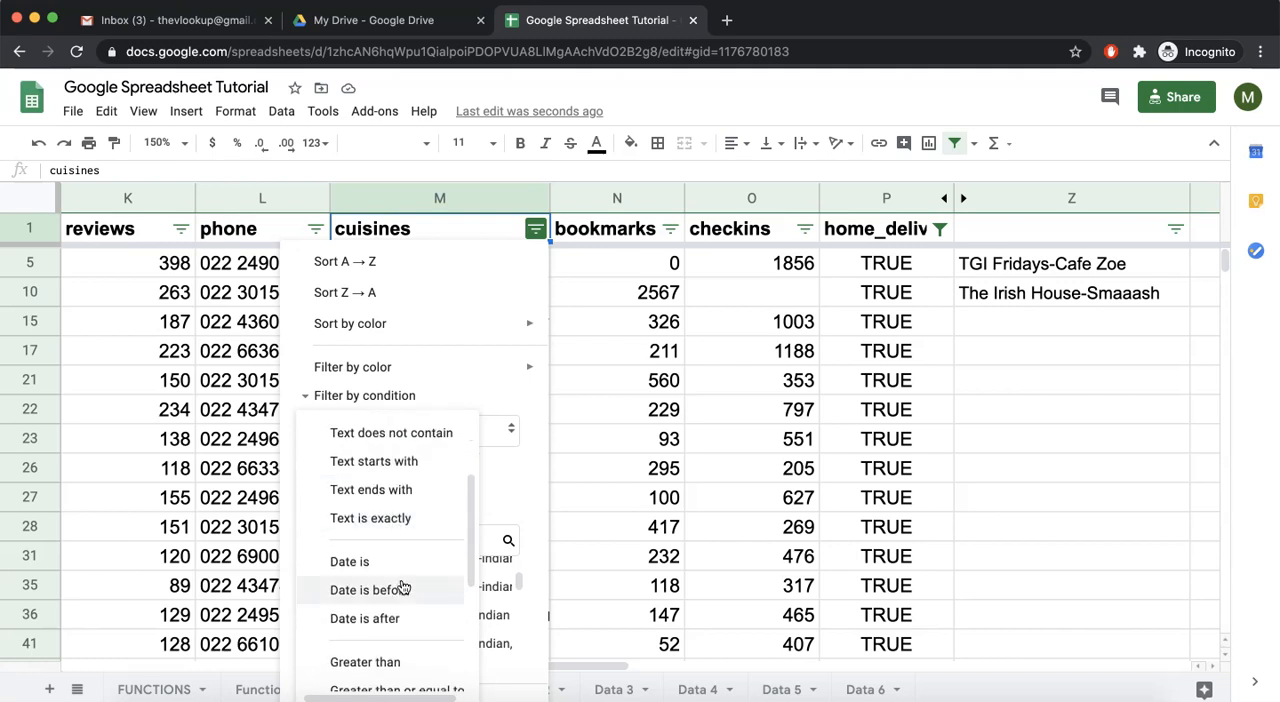
{"action": "scroll", "coordinate": [383, 592], "scroll_direction": "down", "scroll_amount": 3}
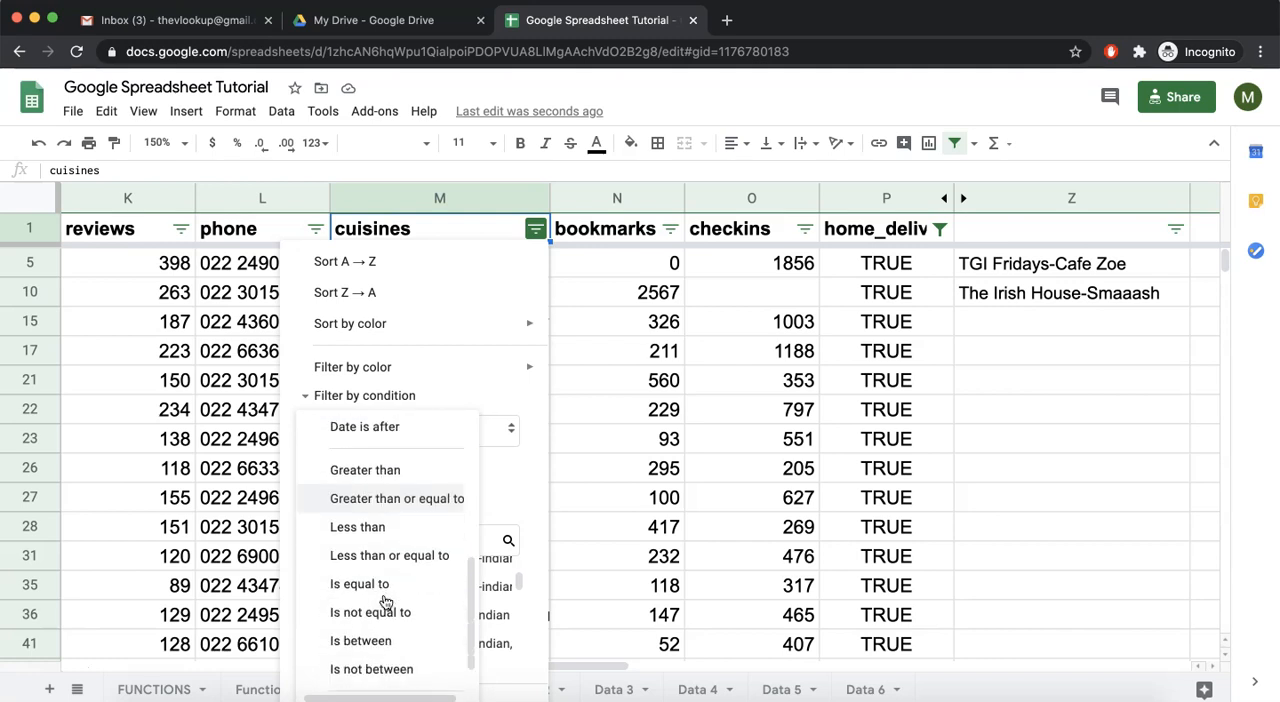
{"action": "scroll", "coordinate": [422, 432], "scroll_direction": "up", "scroll_amount": 8}
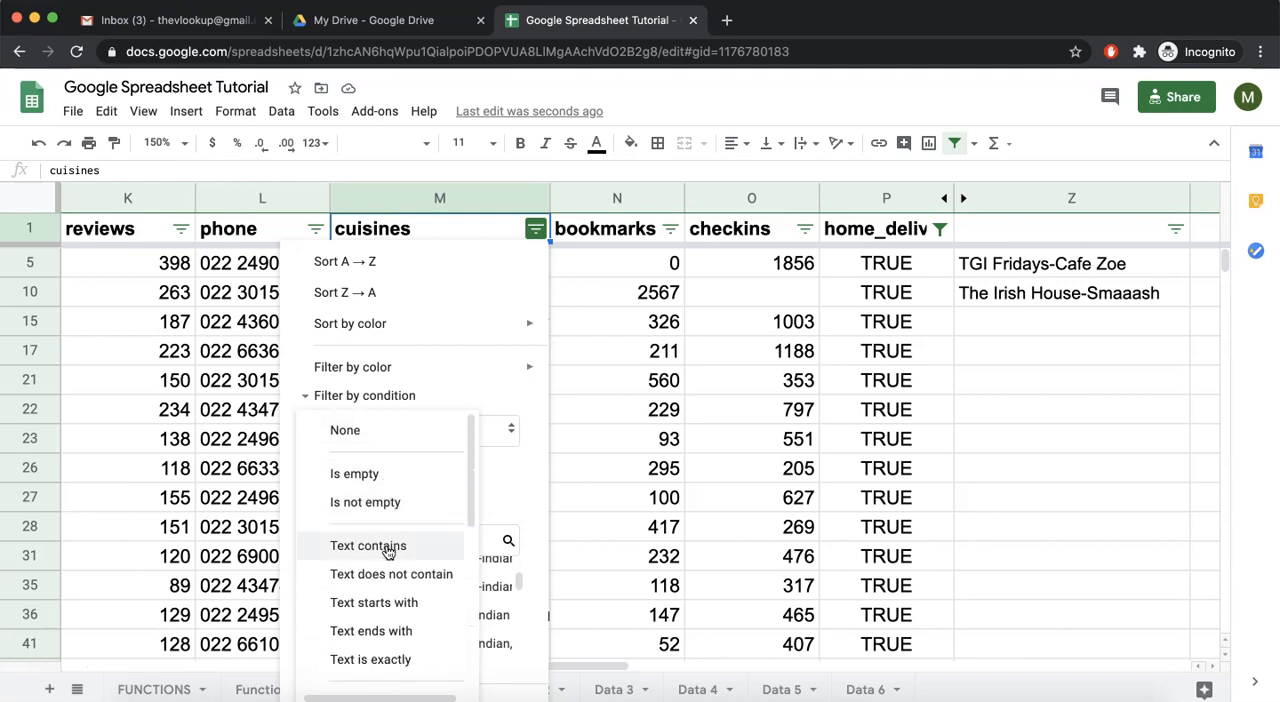
{"action": "left_click", "coordinate": [388, 548]}
{"action": "left_click", "coordinate": [400, 456]}
{"action": "type", "text": "italian"}
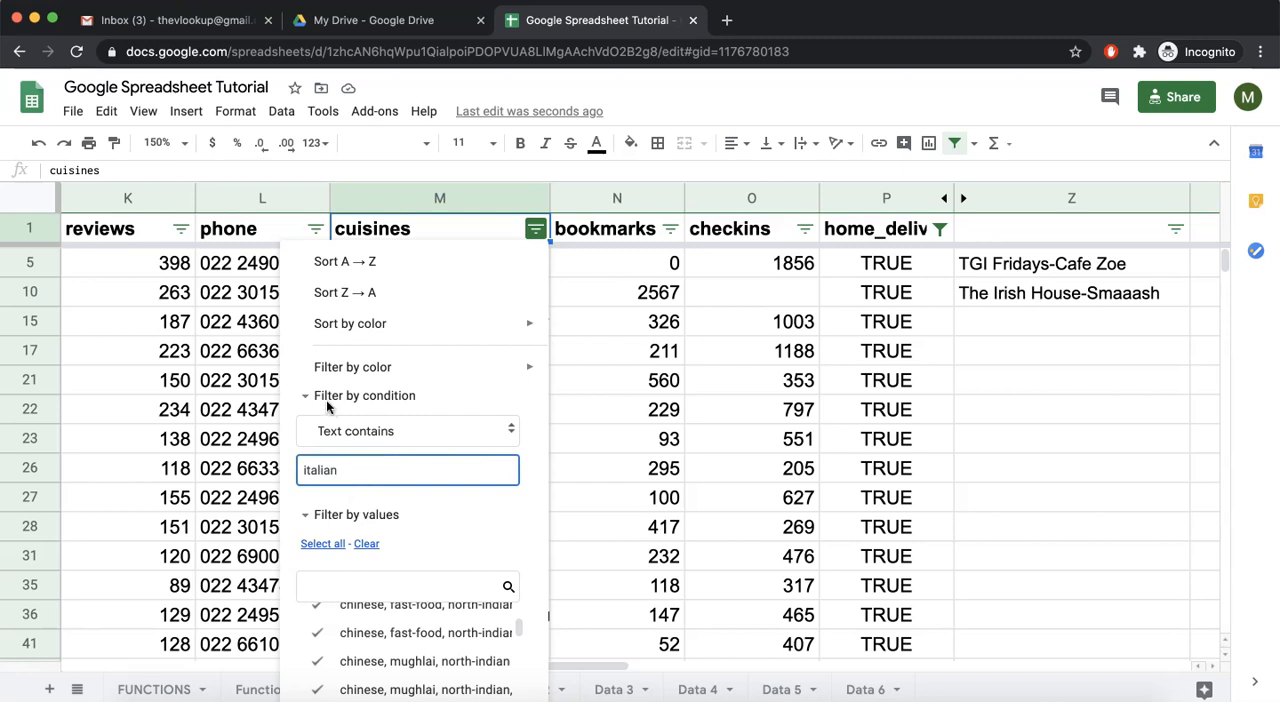
{"action": "left_click", "coordinate": [304, 395]}
{"action": "left_click", "coordinate": [304, 395]}
{"action": "left_click", "coordinate": [304, 395]}
{"action": "left_click", "coordinate": [304, 395]}
{"action": "left_click", "coordinate": [304, 395]}
{"action": "left_click", "coordinate": [501, 676]}
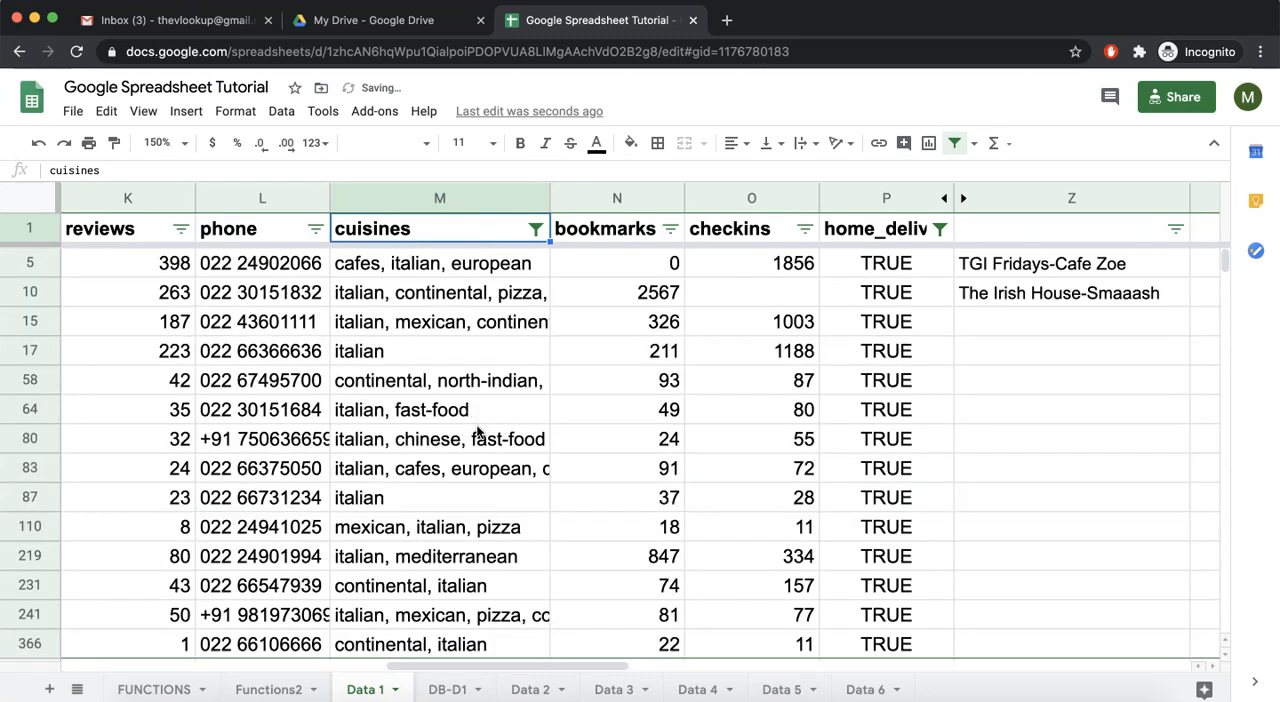
Check the full cuisines entries in the first five filtered rows for italian
{"action": "left_click", "coordinate": [388, 267]}
{"action": "left_click", "coordinate": [408, 293]}
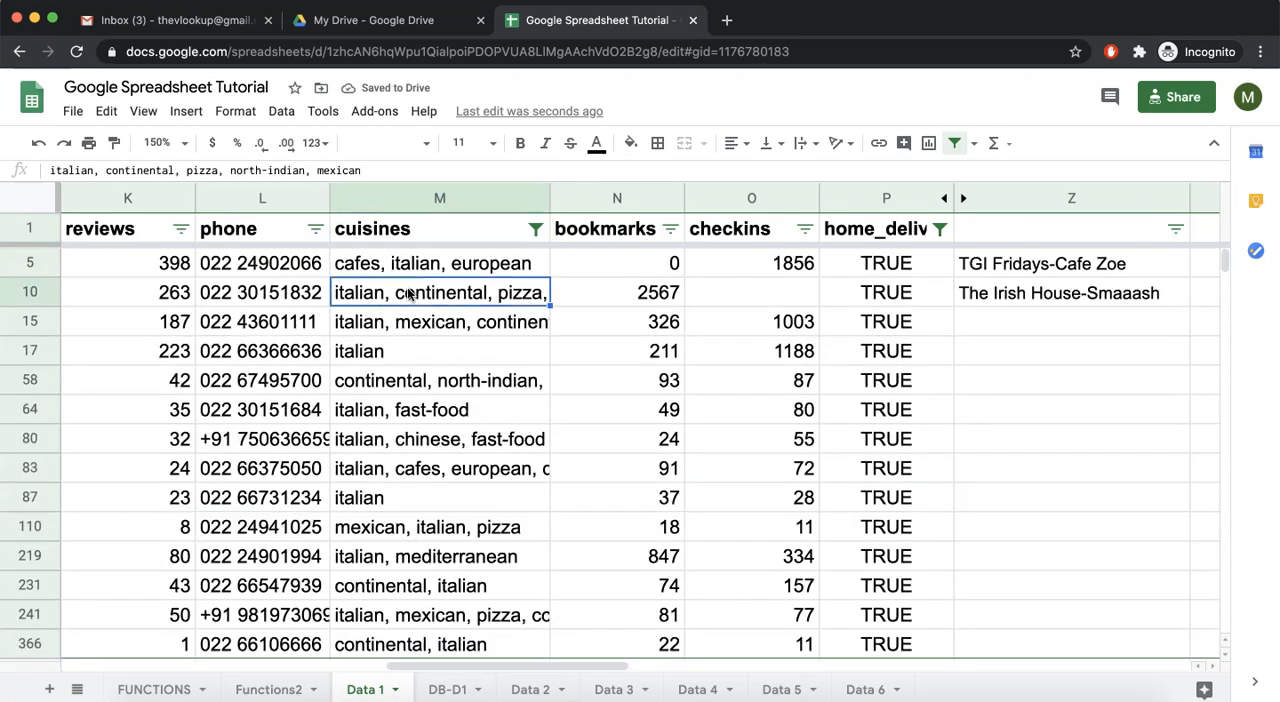
{"action": "left_click", "coordinate": [397, 334]}
{"action": "left_click", "coordinate": [390, 351]}
{"action": "left_click", "coordinate": [401, 385]}
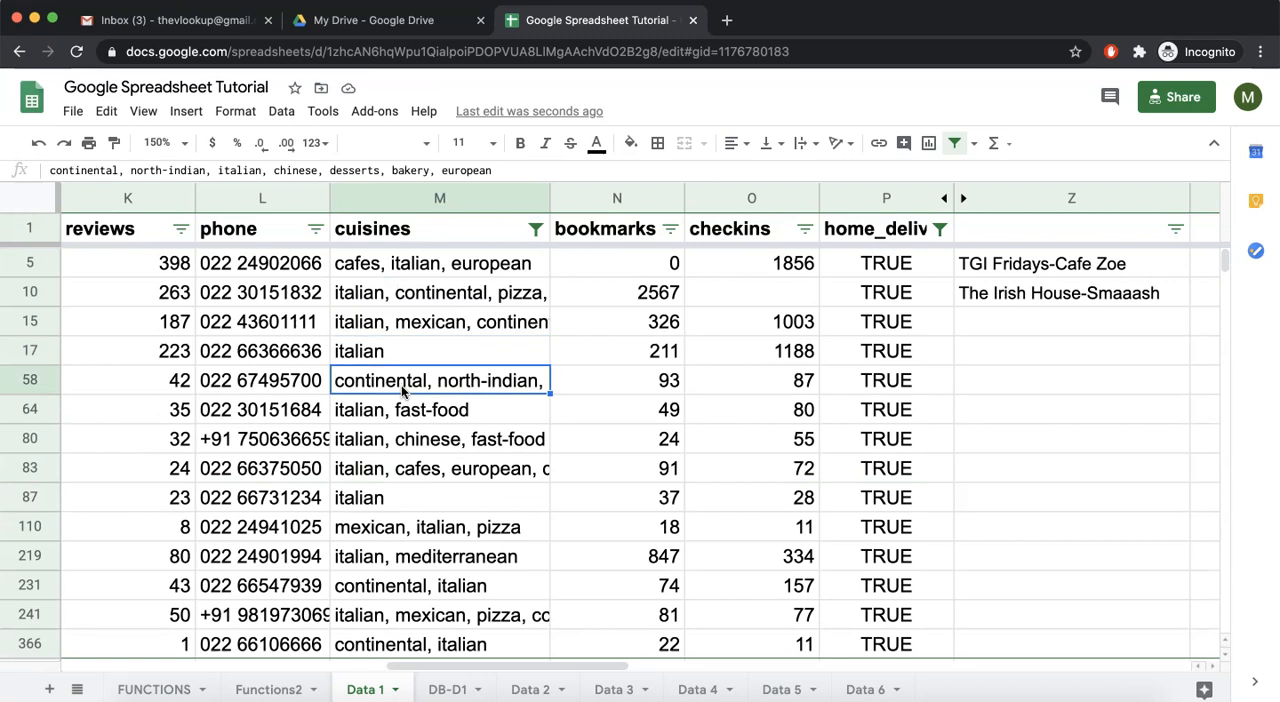
Filter the reviews column by values to show only 187, 223, 263 and 398
{"action": "scroll", "coordinate": [502, 349], "scroll_direction": "left", "scroll_amount": 3}
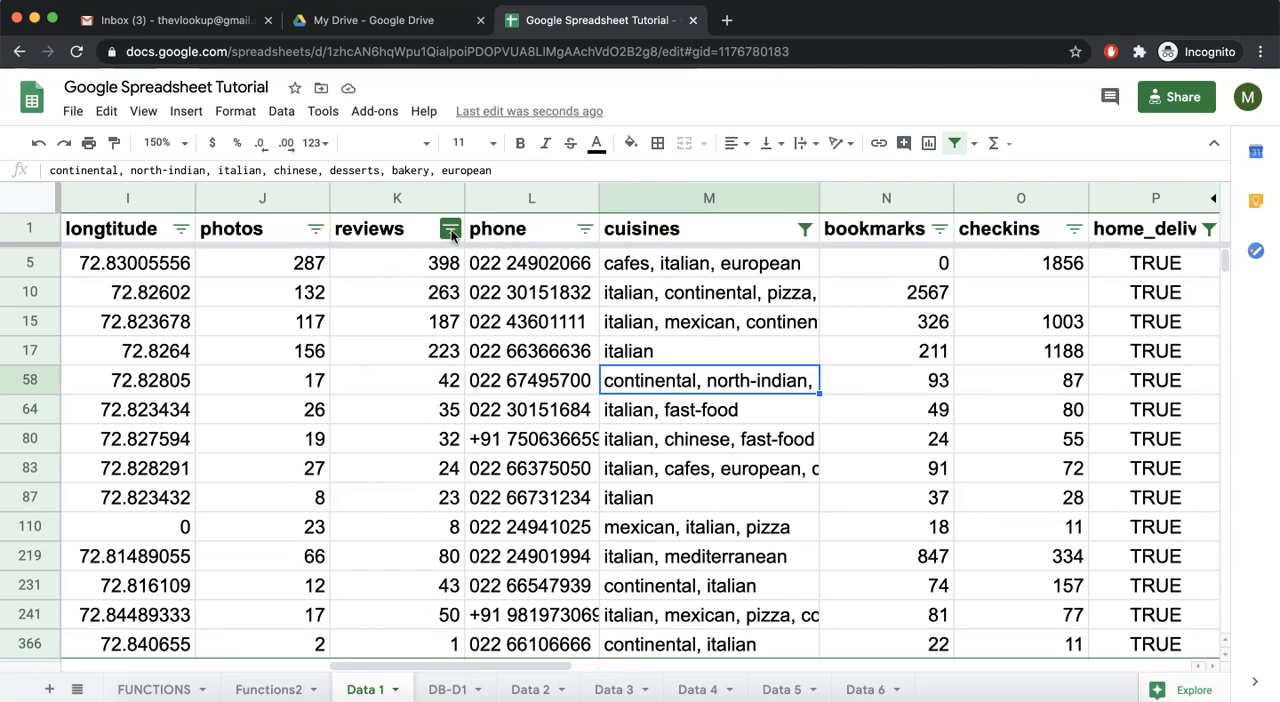
{"action": "left_click", "coordinate": [450, 231]}
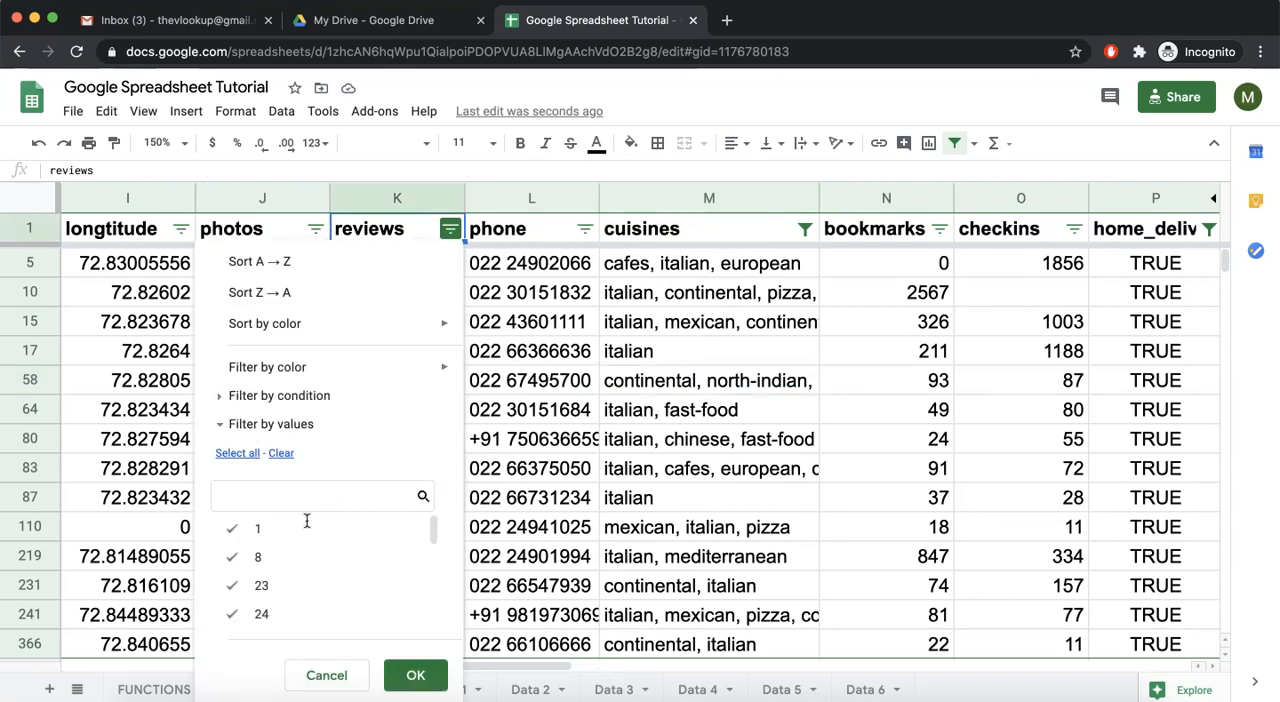
{"action": "left_click", "coordinate": [274, 460]}
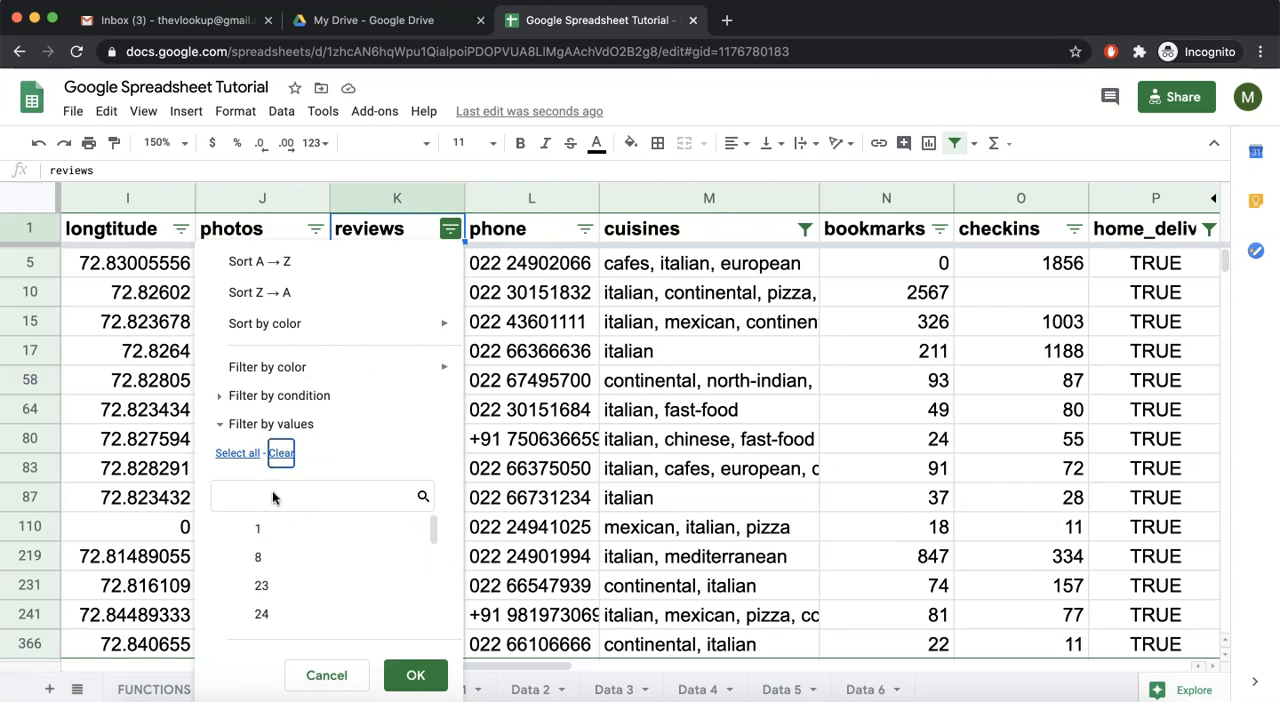
{"action": "scroll", "coordinate": [265, 560], "scroll_direction": "down", "scroll_amount": 5}
{"action": "left_click", "coordinate": [265, 615]}
{"action": "left_click", "coordinate": [283, 566]}
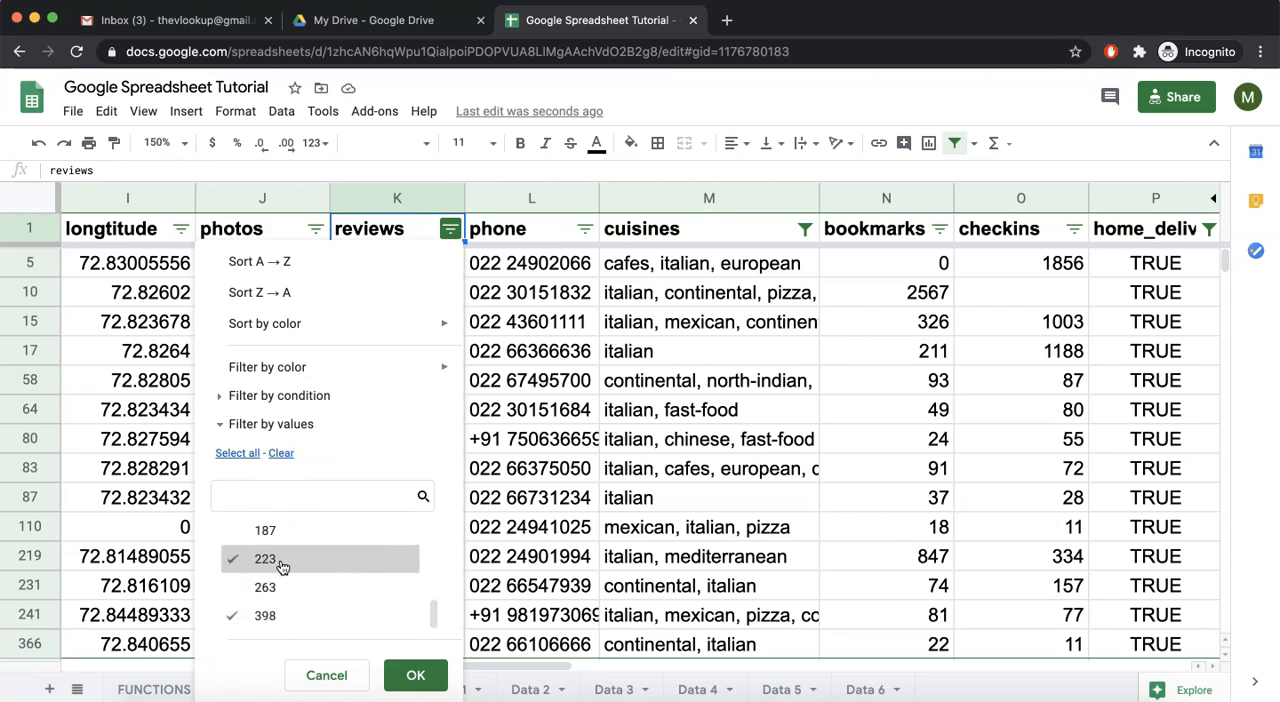
{"action": "scroll", "coordinate": [278, 595], "scroll_direction": "up", "scroll_amount": 1}
{"action": "scroll", "coordinate": [271, 608], "scroll_direction": "up", "scroll_amount": 1}
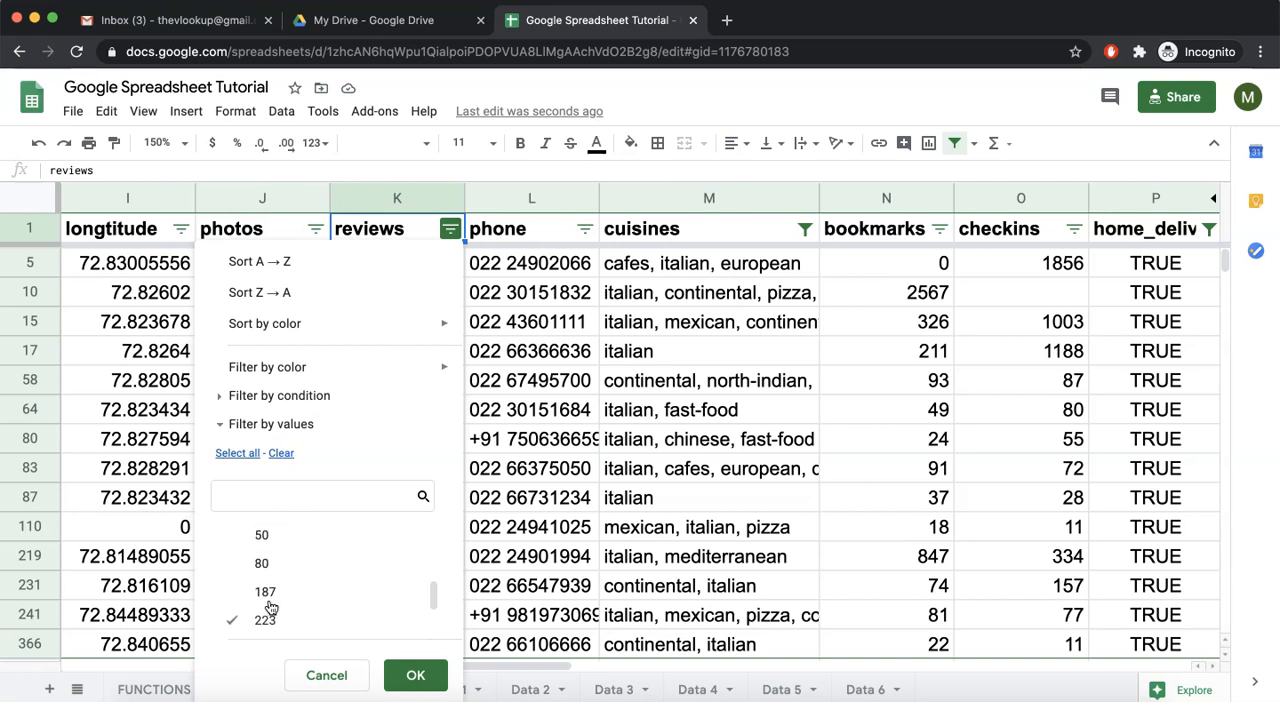
{"action": "left_click", "coordinate": [261, 596]}
{"action": "left_click", "coordinate": [263, 567]}
{"action": "scroll", "coordinate": [263, 567], "scroll_direction": "up", "scroll_amount": 1}
{"action": "scroll", "coordinate": [263, 567], "scroll_direction": "down", "scroll_amount": 3}
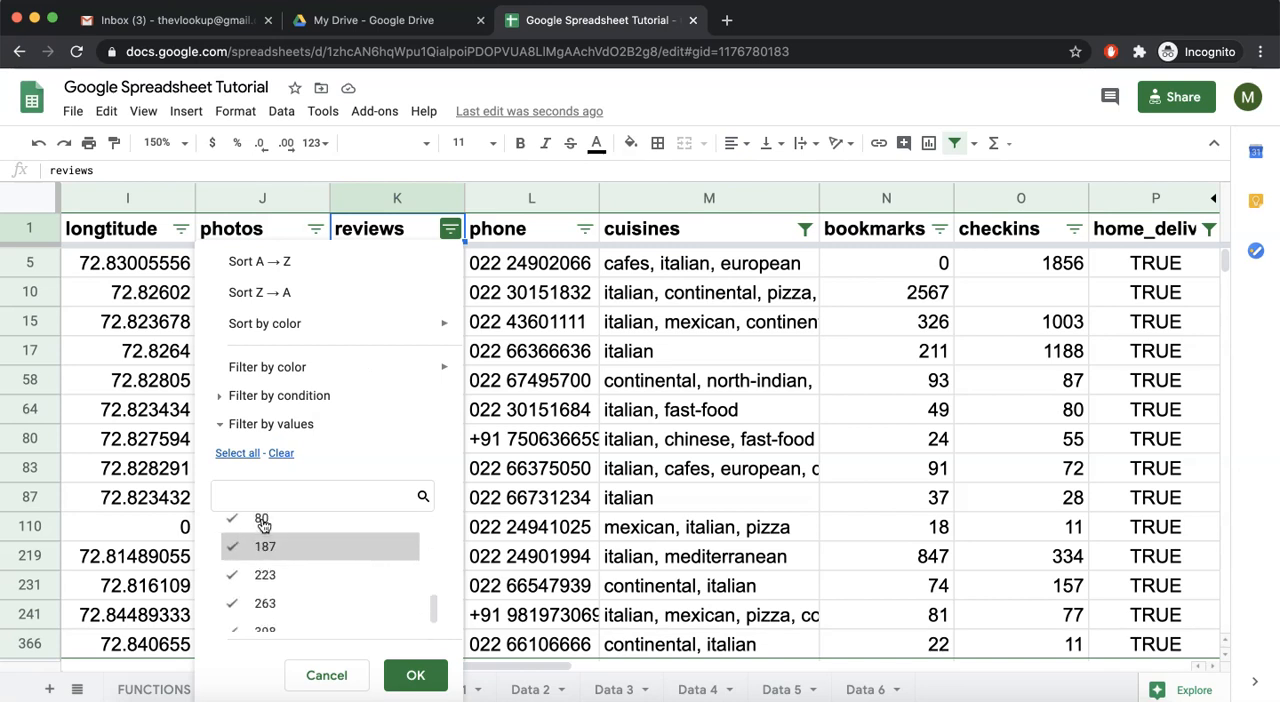
{"action": "left_click", "coordinate": [412, 672]}
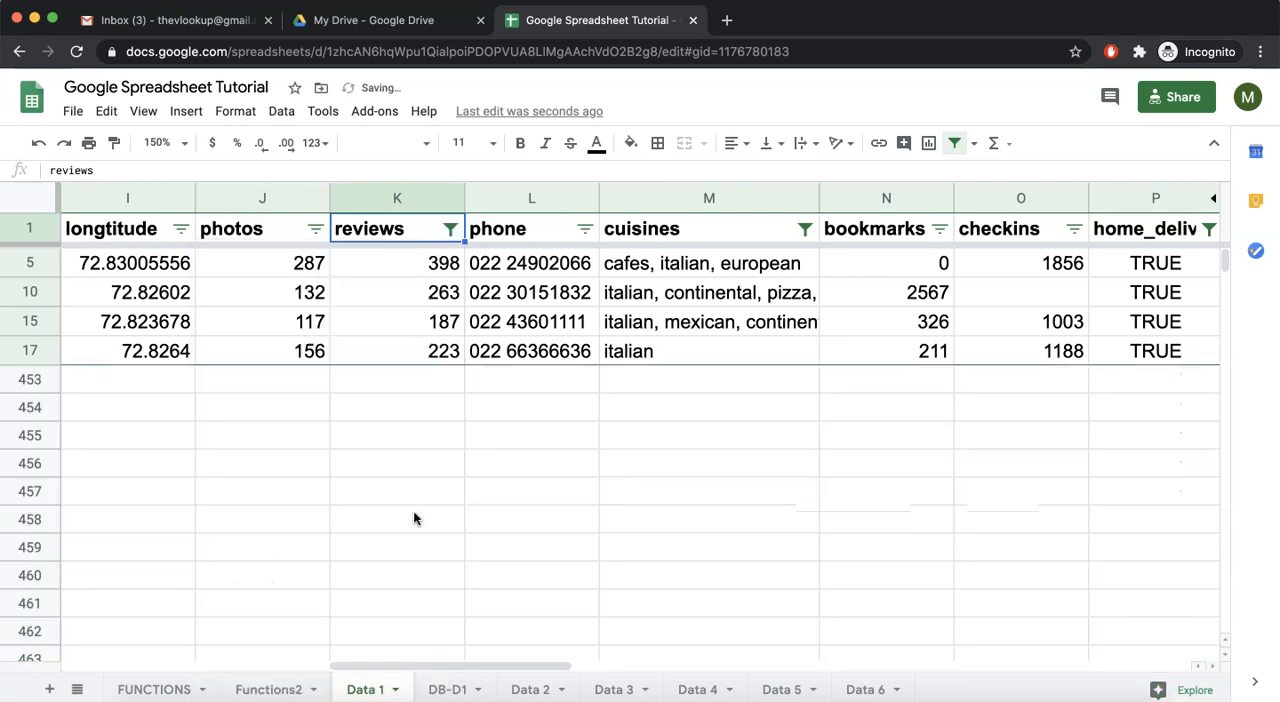
Select all values again in the reviews column's value filter
{"action": "left_click", "coordinate": [447, 231]}
{"action": "left_click", "coordinate": [243, 453]}
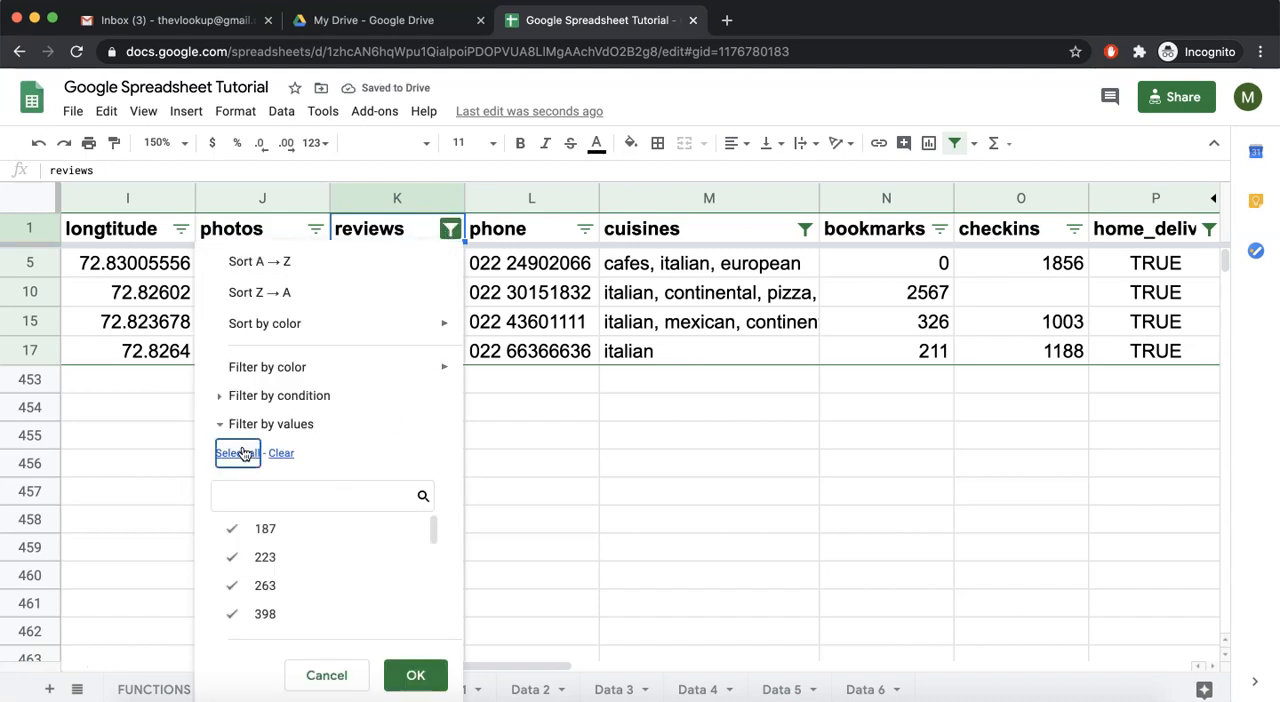
{"action": "scroll", "coordinate": [267, 561], "scroll_direction": "down", "scroll_amount": 3}
{"action": "scroll", "coordinate": [280, 560], "scroll_direction": "up", "scroll_amount": 3}
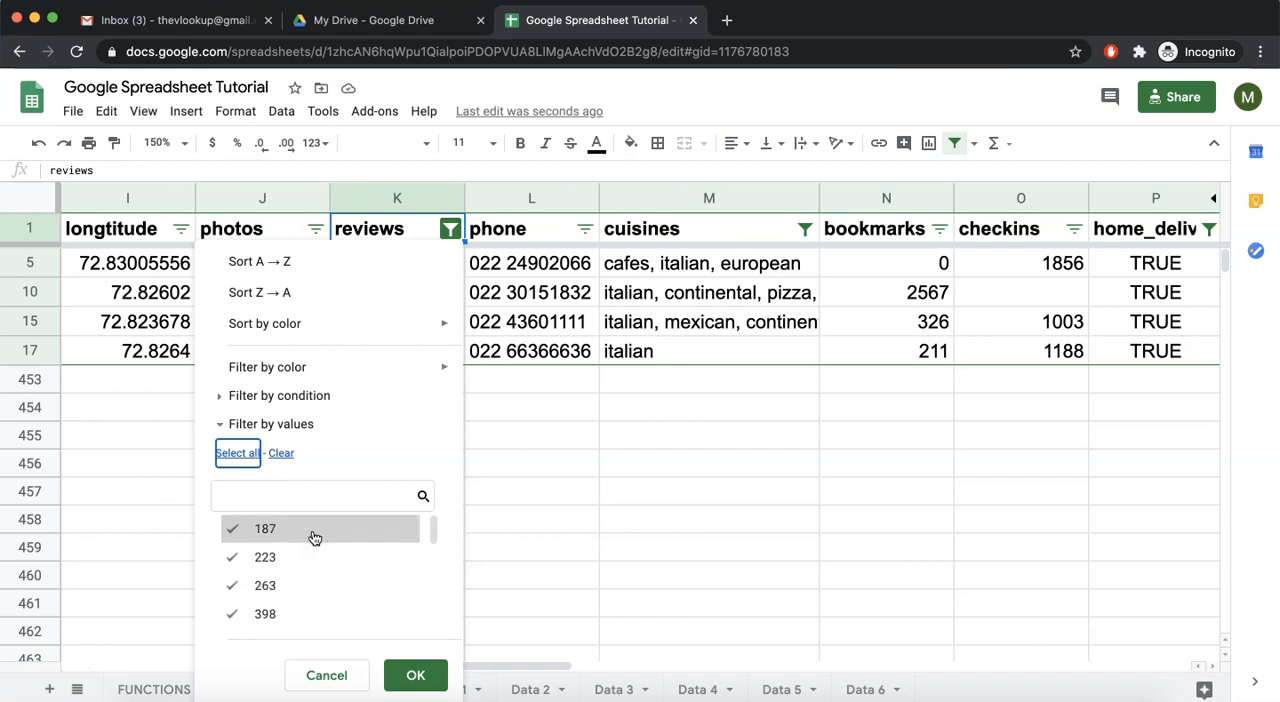
Filter the reviews column by condition to show values greater than 100
{"action": "left_click", "coordinate": [222, 398]}
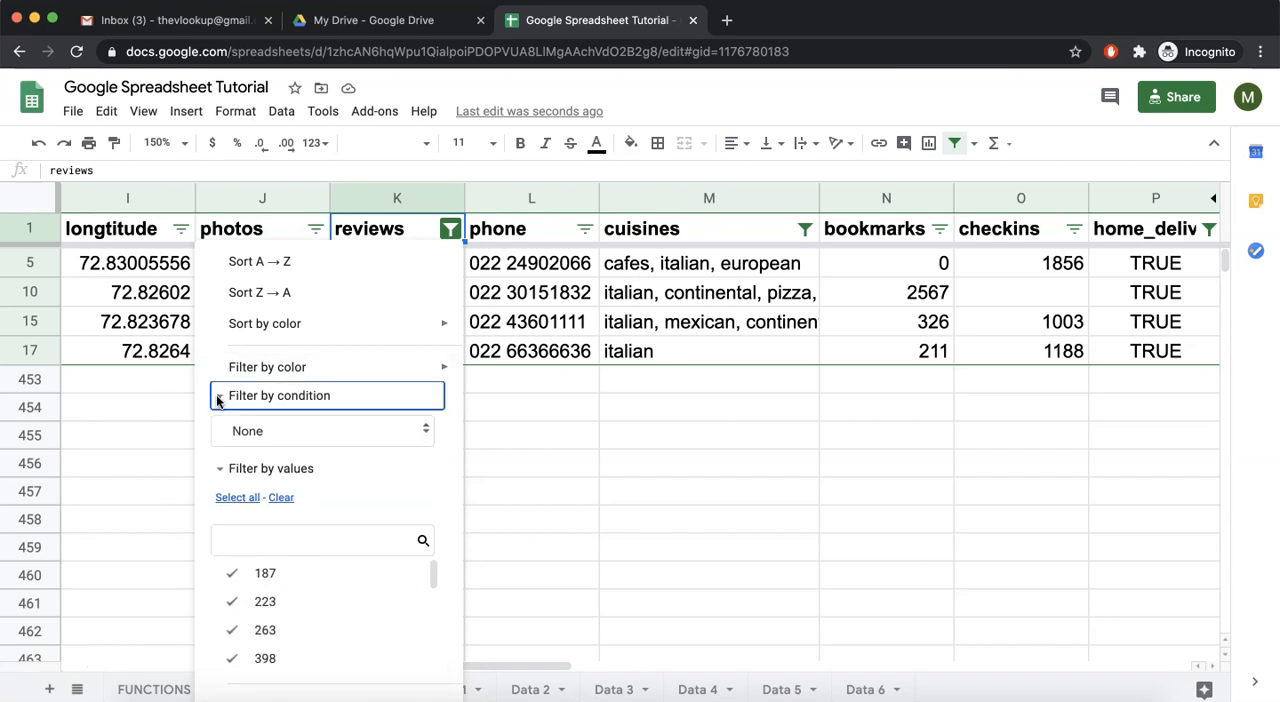
{"action": "left_click", "coordinate": [270, 430]}
{"action": "scroll", "coordinate": [310, 582], "scroll_direction": "down", "scroll_amount": 3}
{"action": "scroll", "coordinate": [310, 582], "scroll_direction": "down", "scroll_amount": 3}
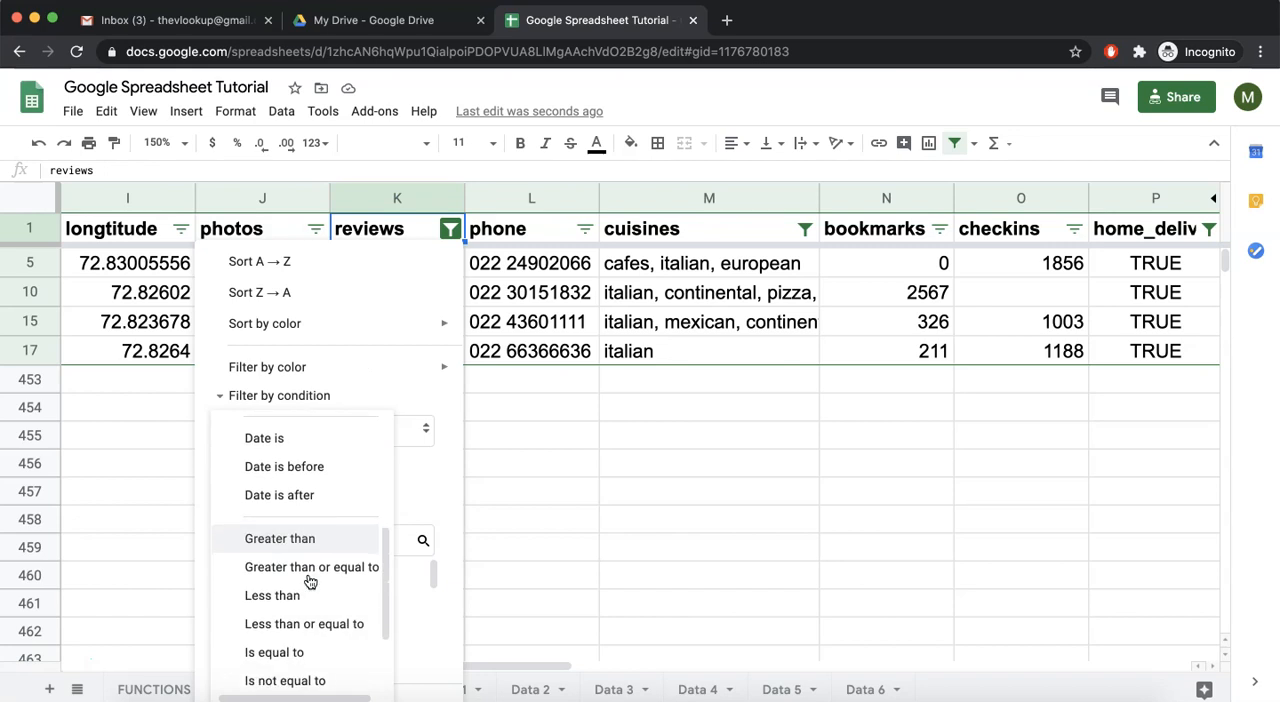
{"action": "left_click", "coordinate": [278, 545]}
{"action": "left_click", "coordinate": [281, 468]}
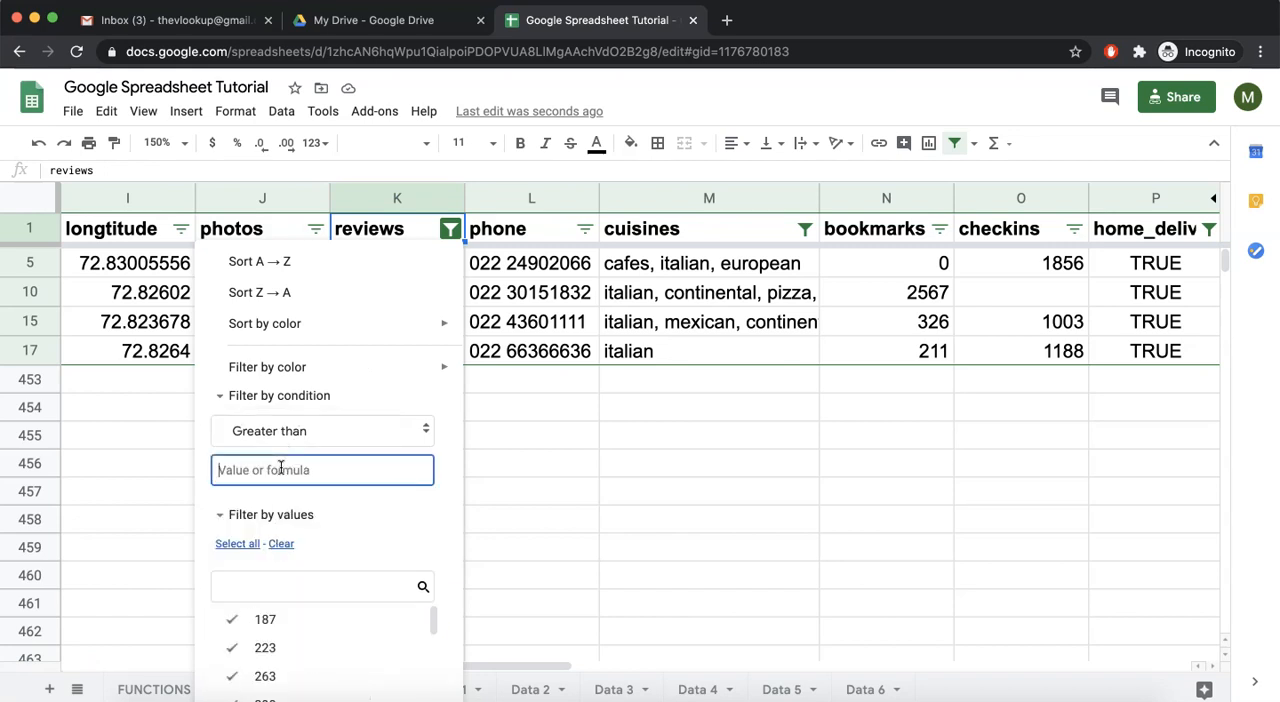
{"action": "type", "text": "100"}
{"action": "left_click", "coordinate": [220, 396]}
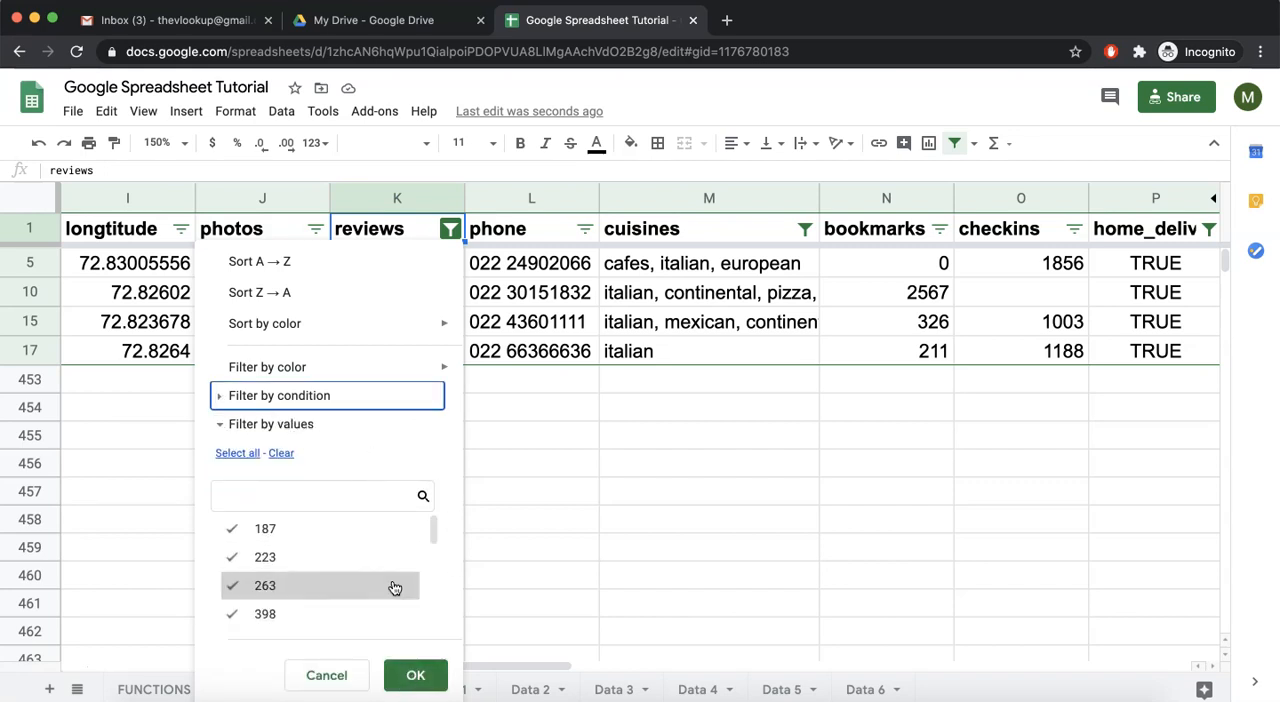
{"action": "left_click", "coordinate": [415, 676]}
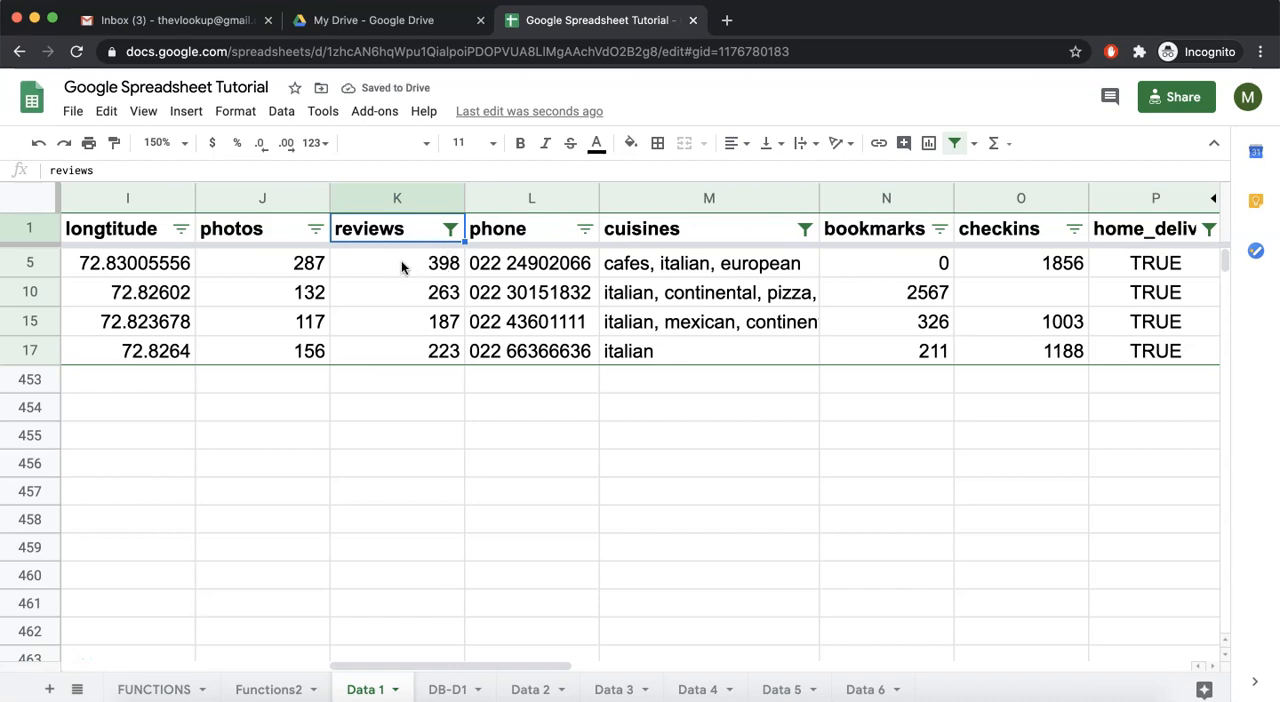
Review the remaining filtered restaurants and select the Cafe Zoe and Smaaash rows in turn
{"action": "scroll", "coordinate": [438, 295], "scroll_direction": "right", "scroll_amount": 3}
{"action": "scroll", "coordinate": [438, 295], "scroll_direction": "left", "scroll_amount": 10}
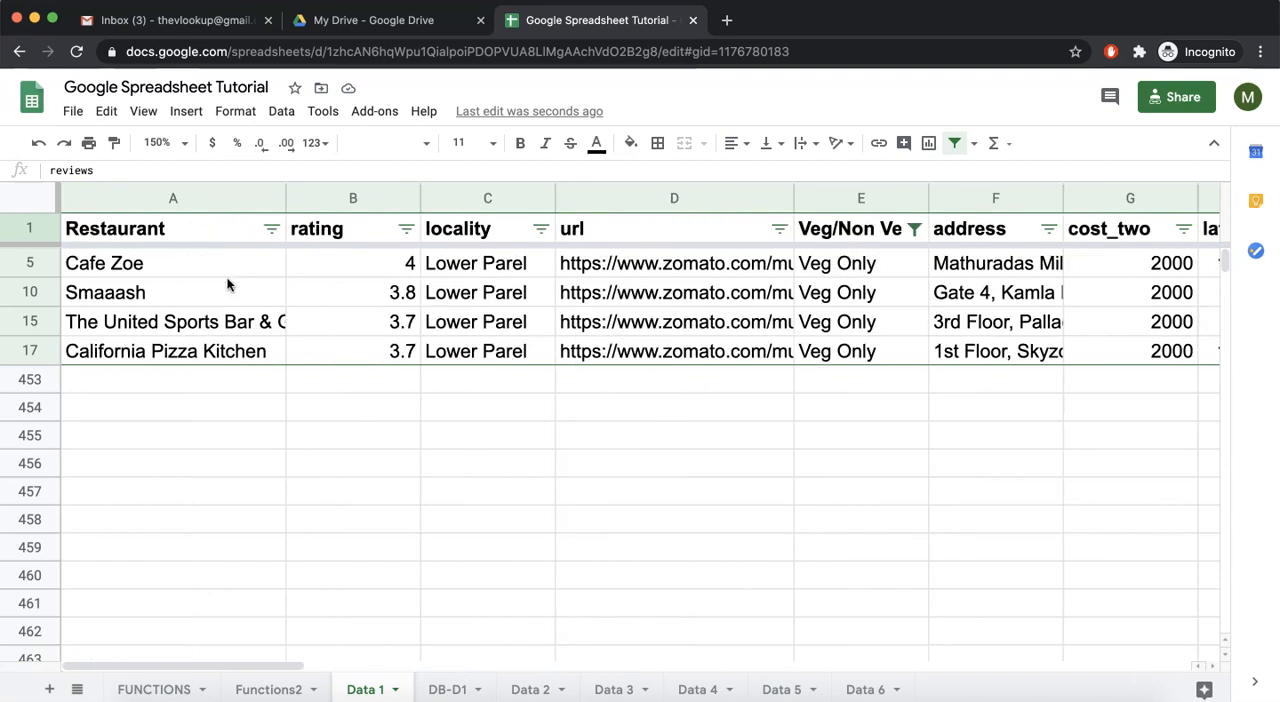
{"action": "left_click", "coordinate": [183, 293]}
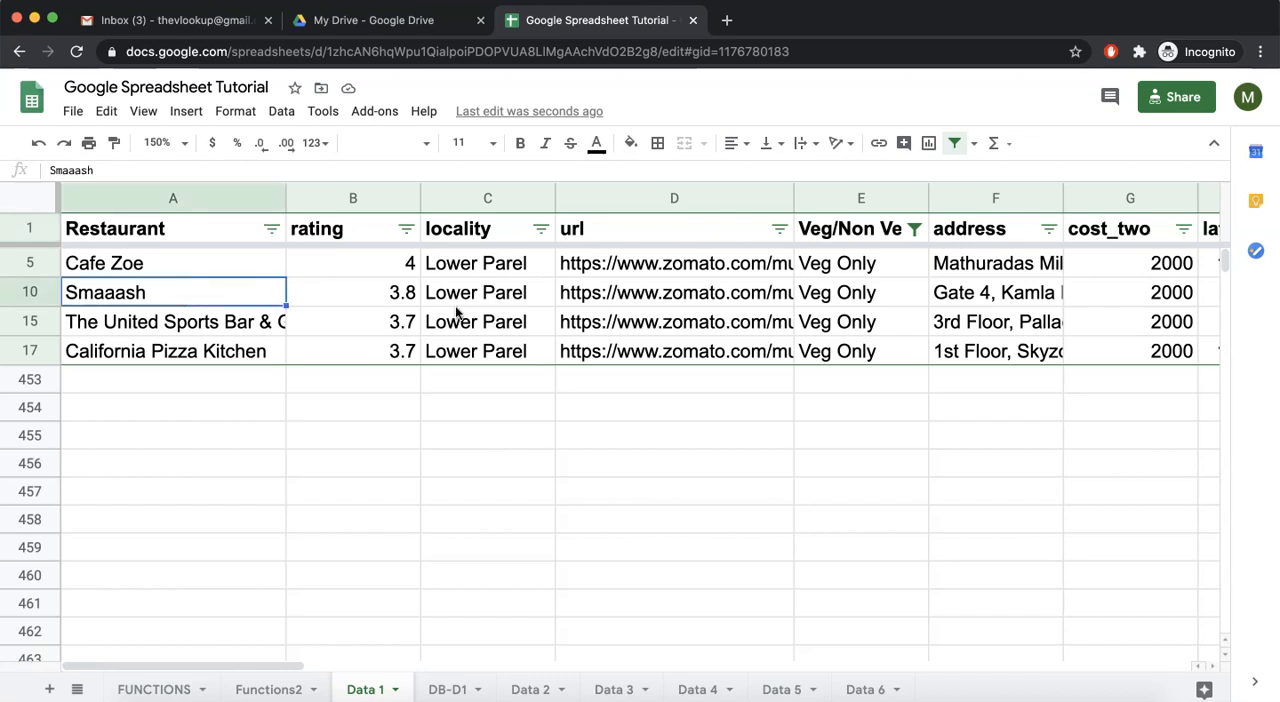
{"action": "left_click", "coordinate": [29, 263]}
{"action": "left_click", "coordinate": [32, 292]}
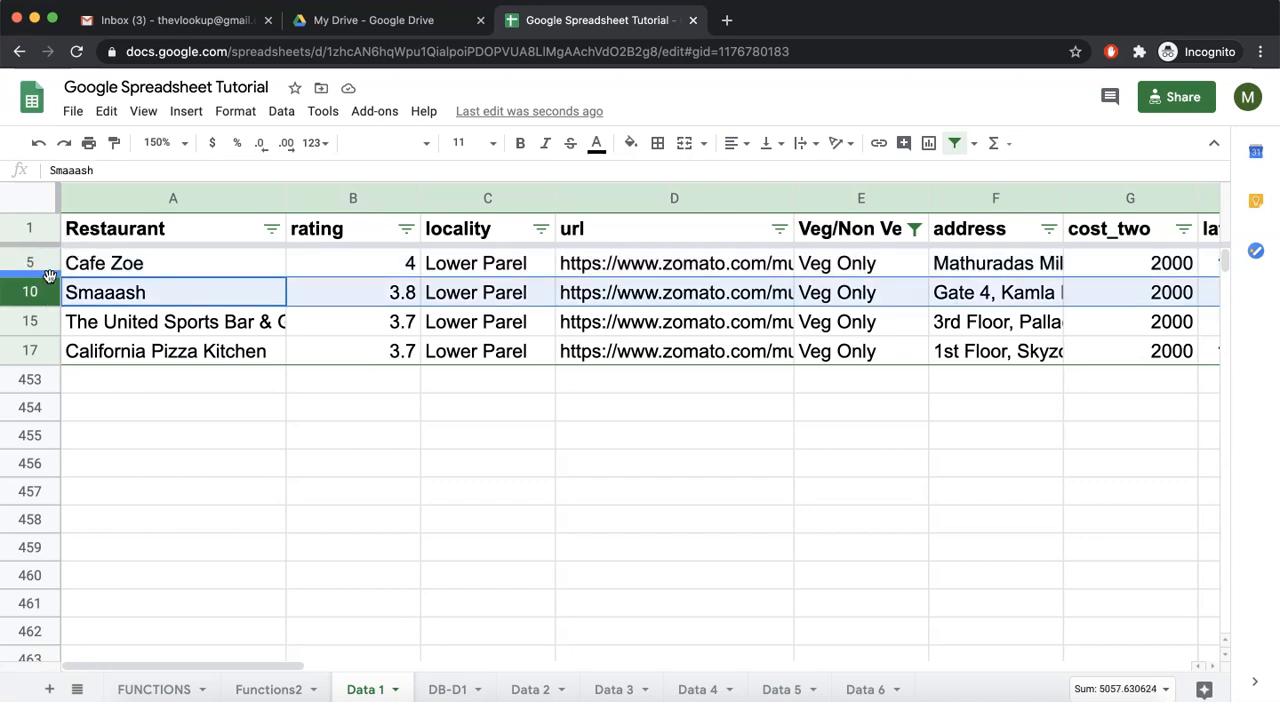
Turn off the filter on the restaurant data and select the url header cell
{"action": "left_click", "coordinate": [955, 145]}
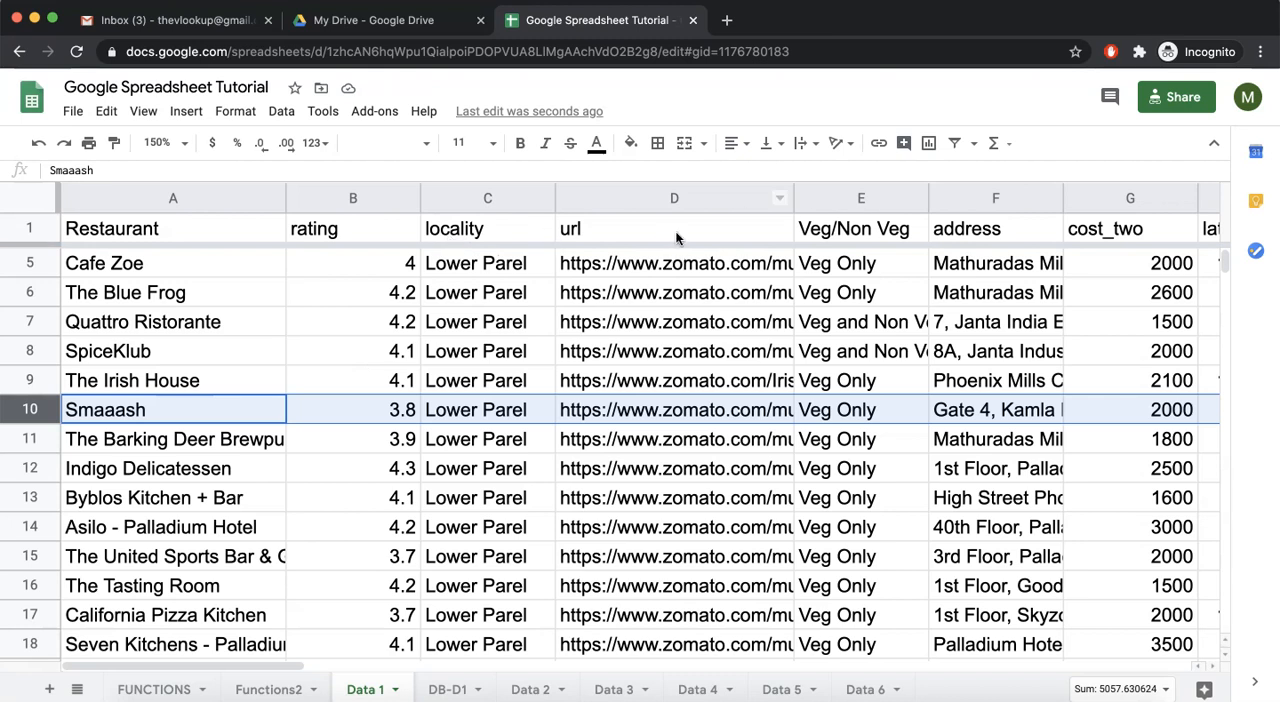
{"action": "left_click", "coordinate": [728, 224]}
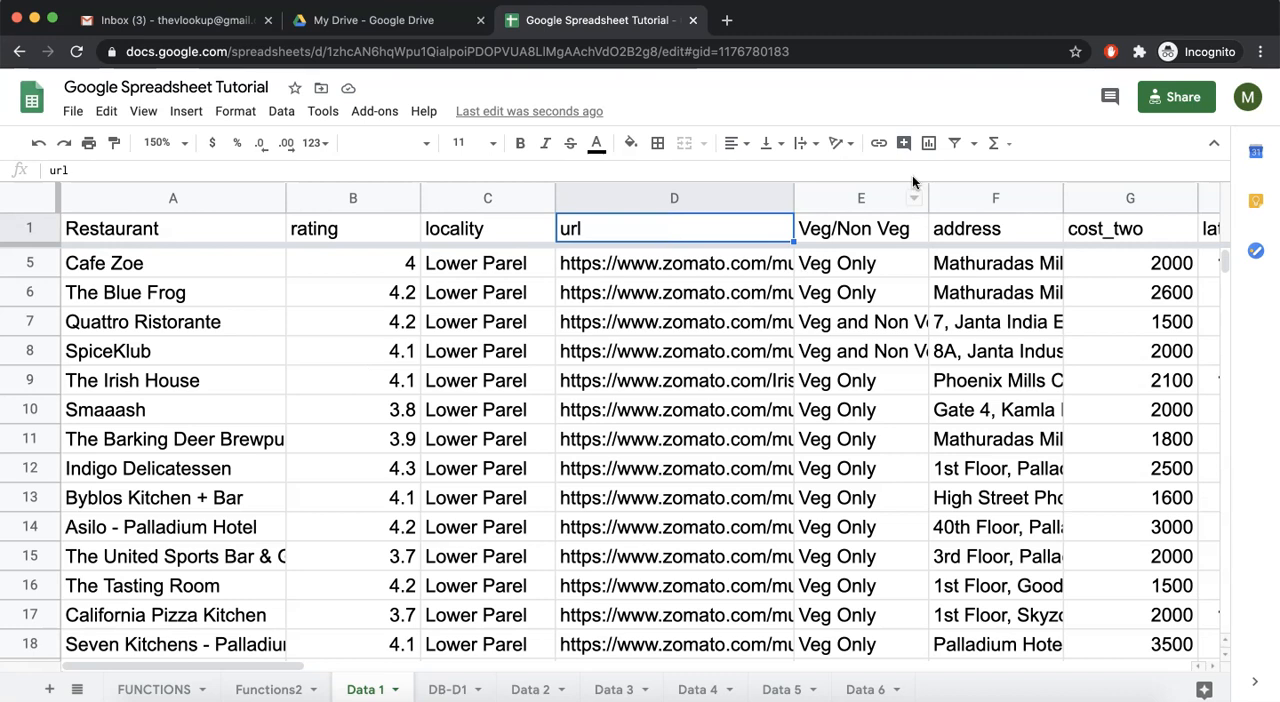
Filter the restaurant data to show only Veg Only in the Veg/Non Veg column, and turn the filter off again
{"action": "left_click", "coordinate": [957, 147]}
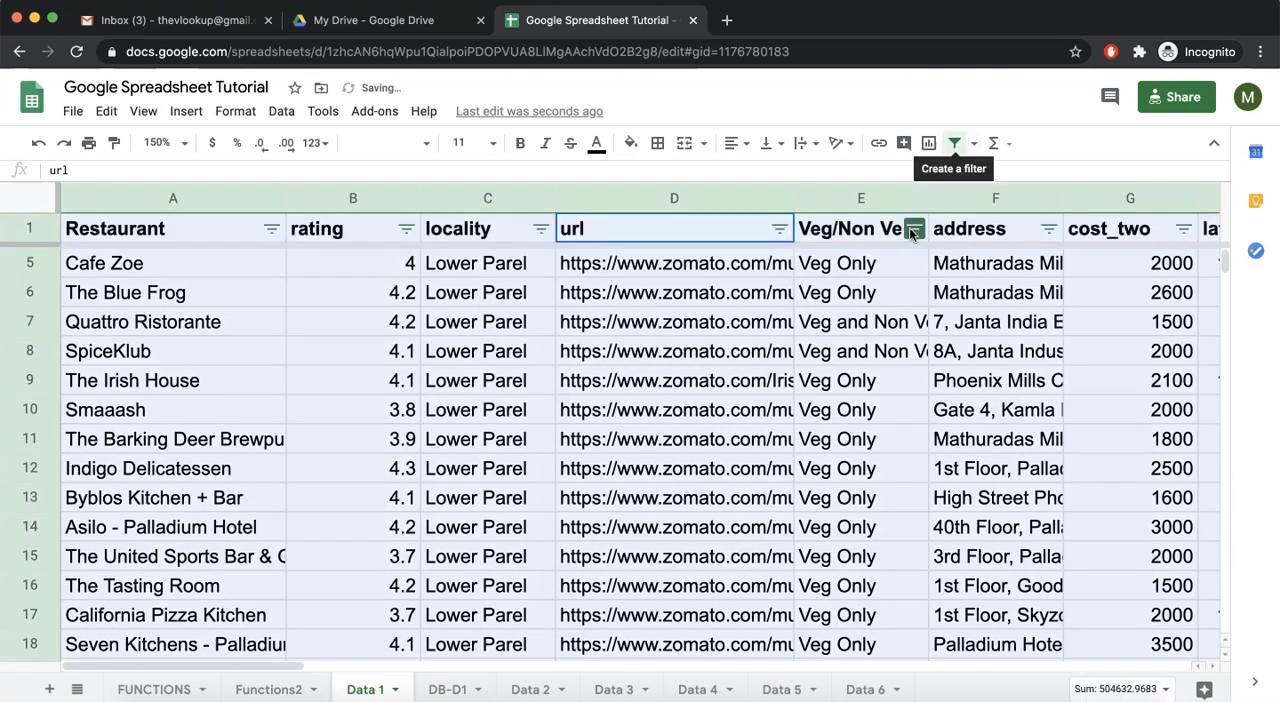
{"action": "left_click", "coordinate": [914, 229]}
{"action": "left_click", "coordinate": [744, 453]}
{"action": "left_click", "coordinate": [743, 588]}
{"action": "left_click", "coordinate": [877, 675]}
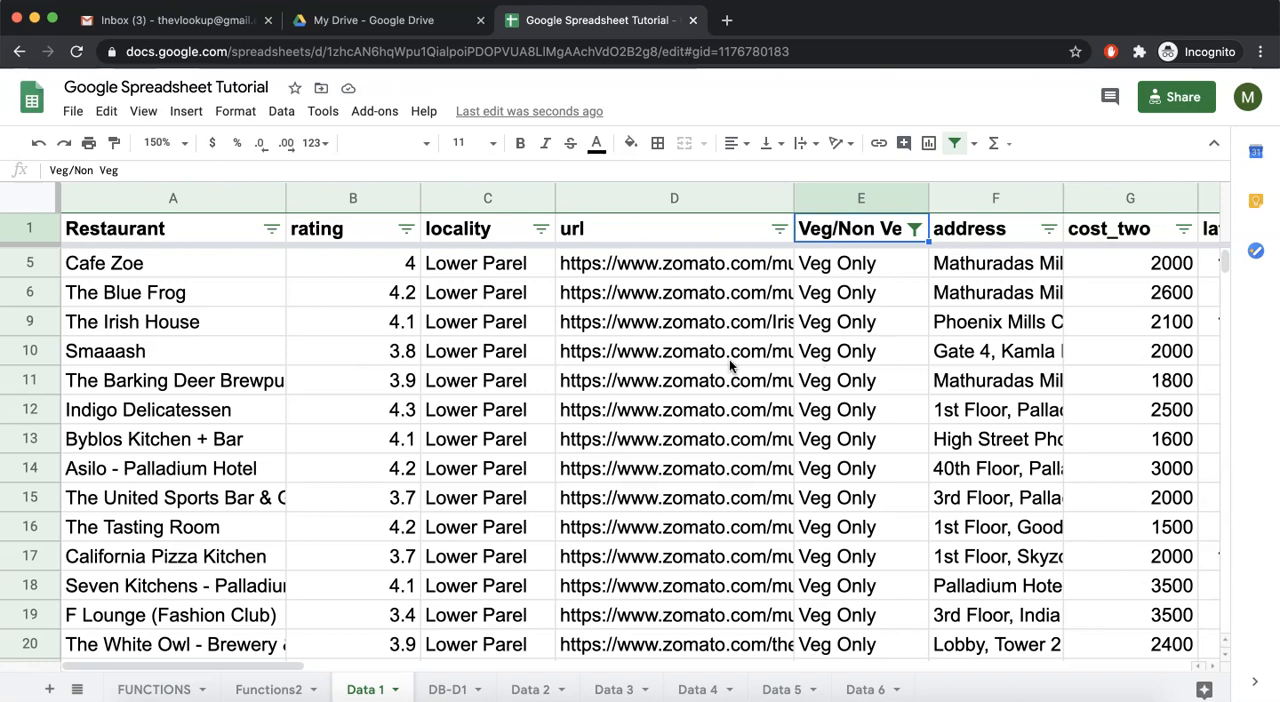
{"action": "left_click", "coordinate": [956, 143]}
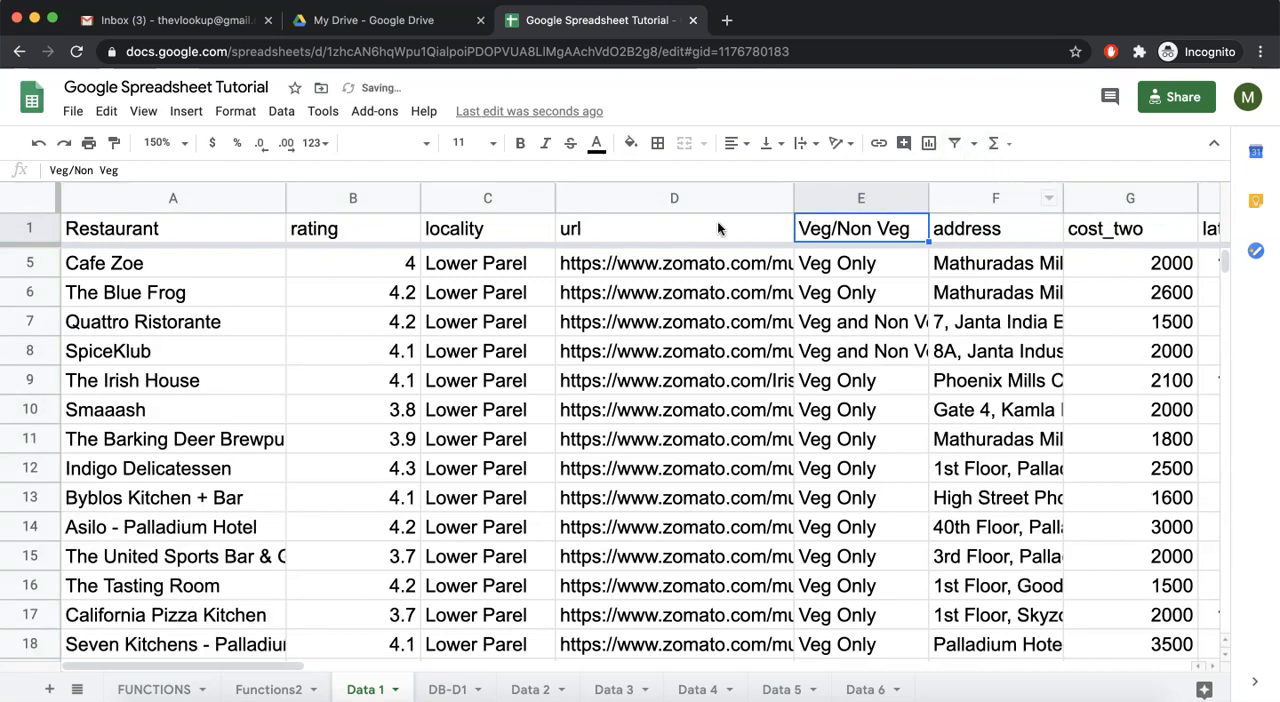
Select the header row of the restaurant data and create a new filter view
{"action": "left_click", "coordinate": [31, 228]}
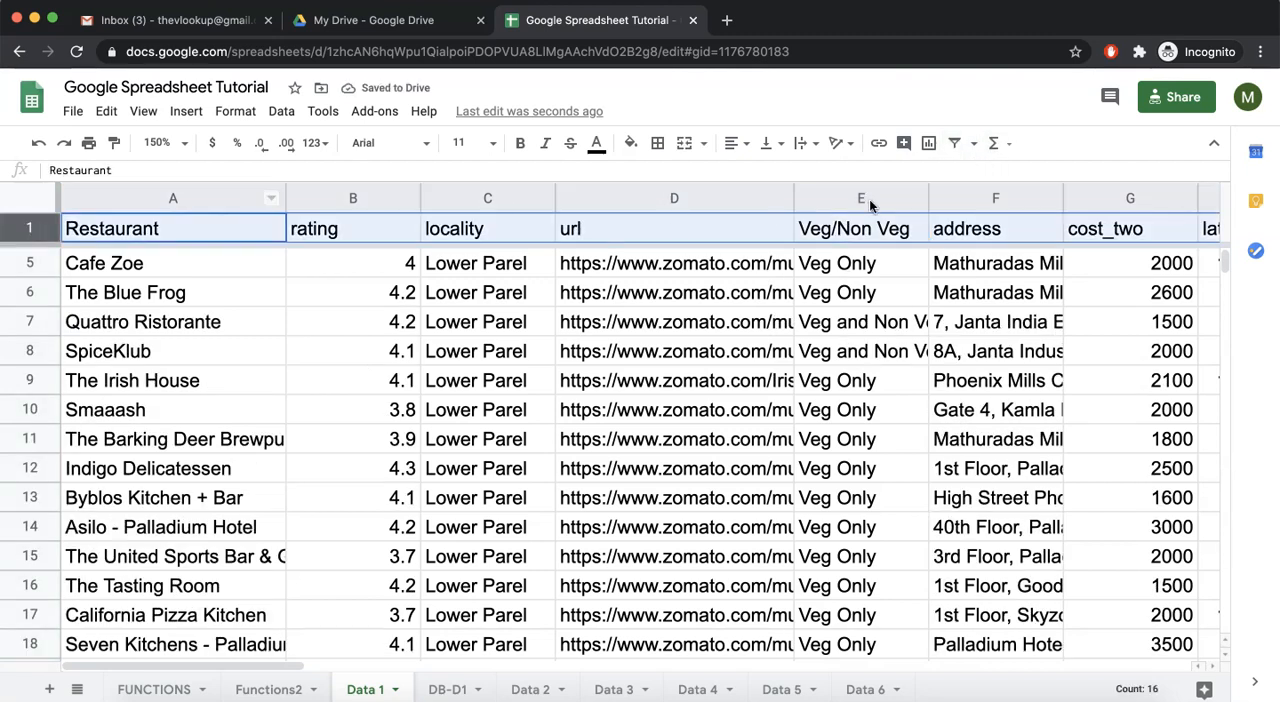
{"action": "left_click", "coordinate": [974, 145]}
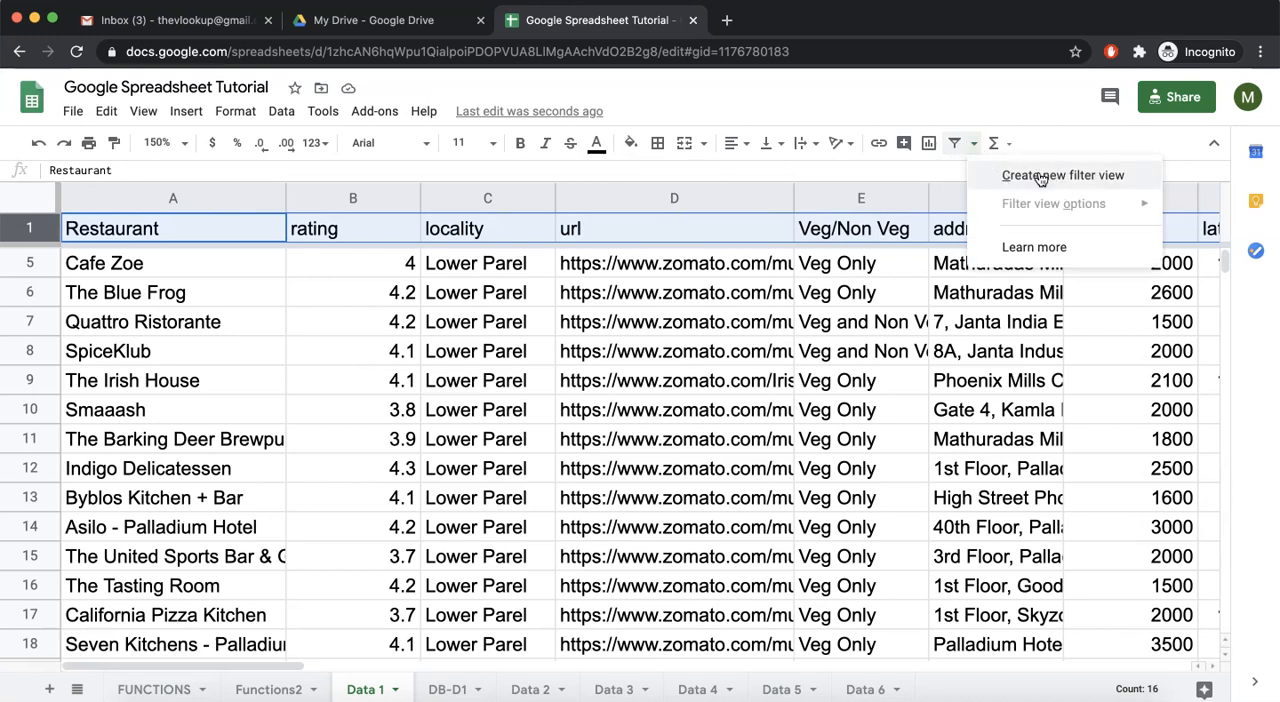
{"action": "left_click", "coordinate": [1040, 178]}
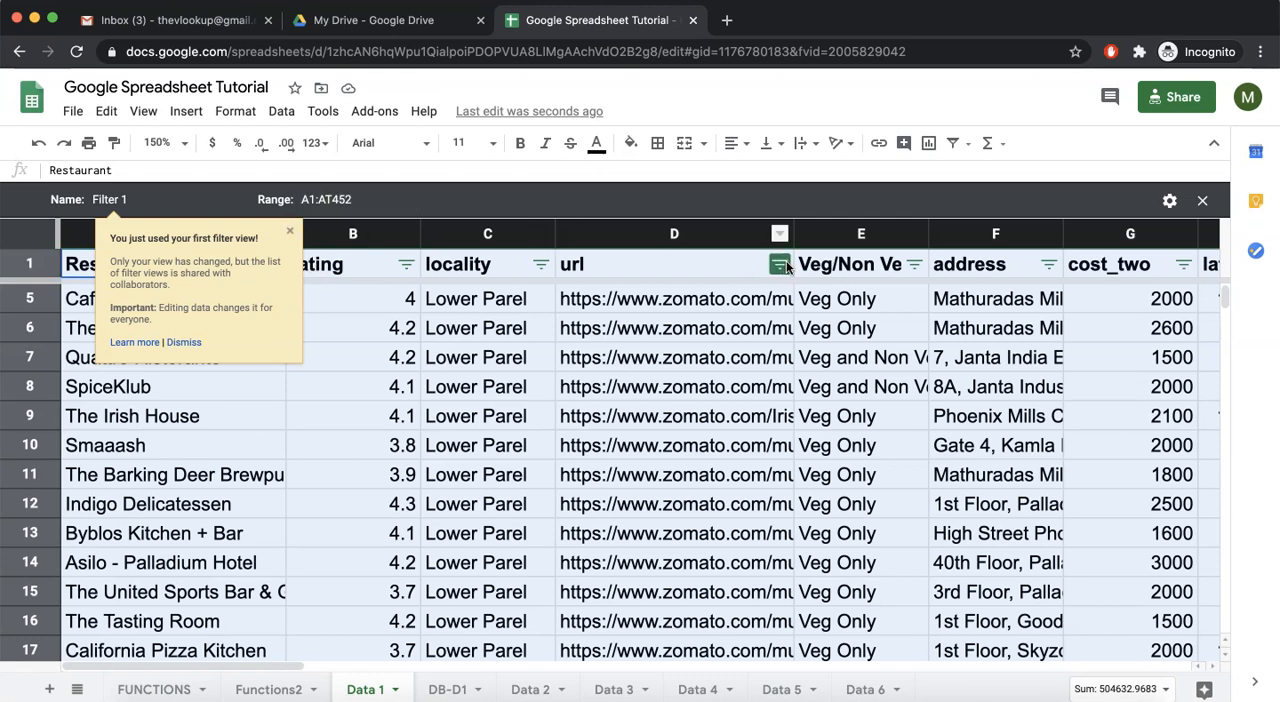
Filter the Veg/Non Veg column in the filter view to show only Veg and Non Veg
{"action": "left_click", "coordinate": [907, 266]}
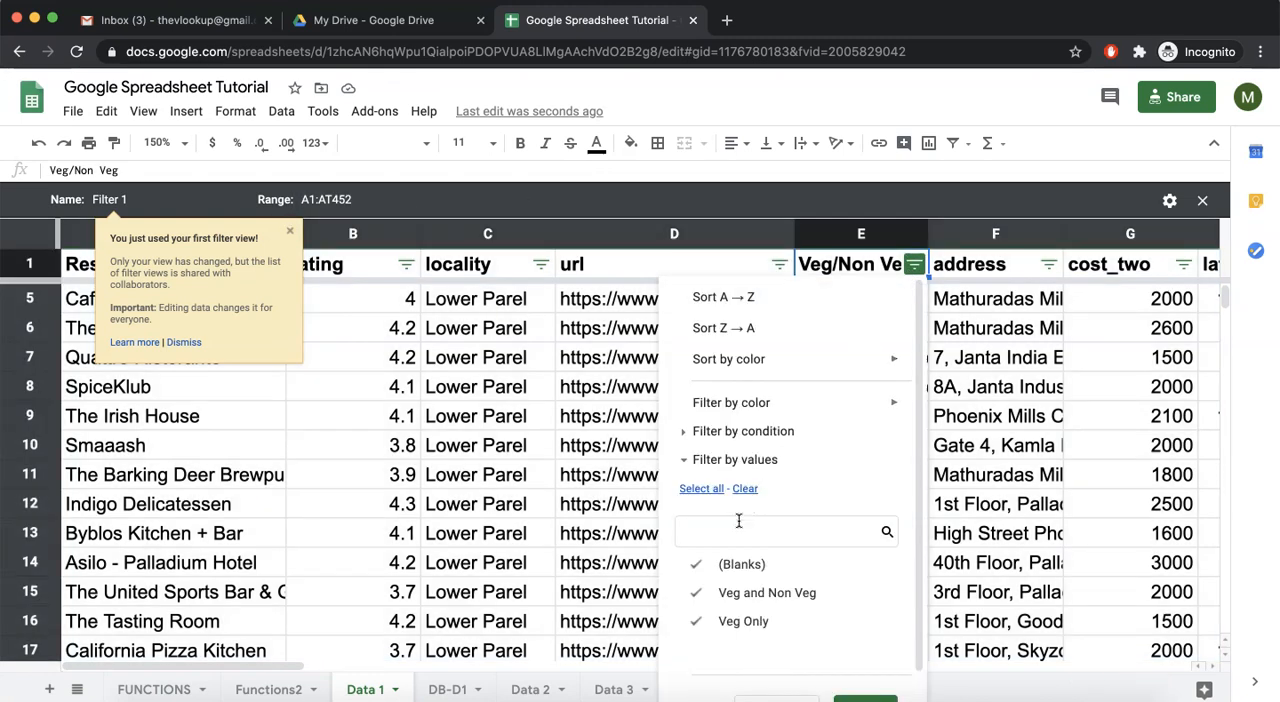
{"action": "left_click", "coordinate": [745, 489]}
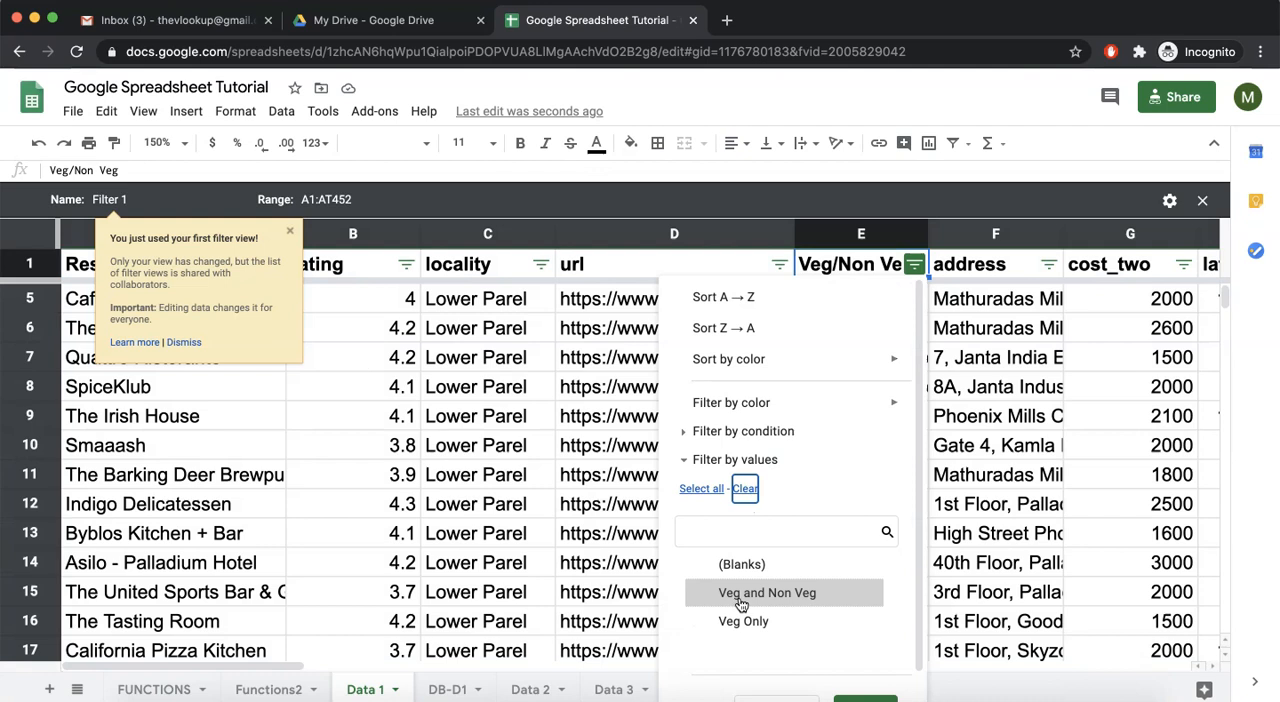
{"action": "left_click", "coordinate": [742, 598]}
{"action": "scroll", "coordinate": [742, 605], "scroll_direction": "down", "scroll_amount": 1}
{"action": "left_click", "coordinate": [866, 678]}
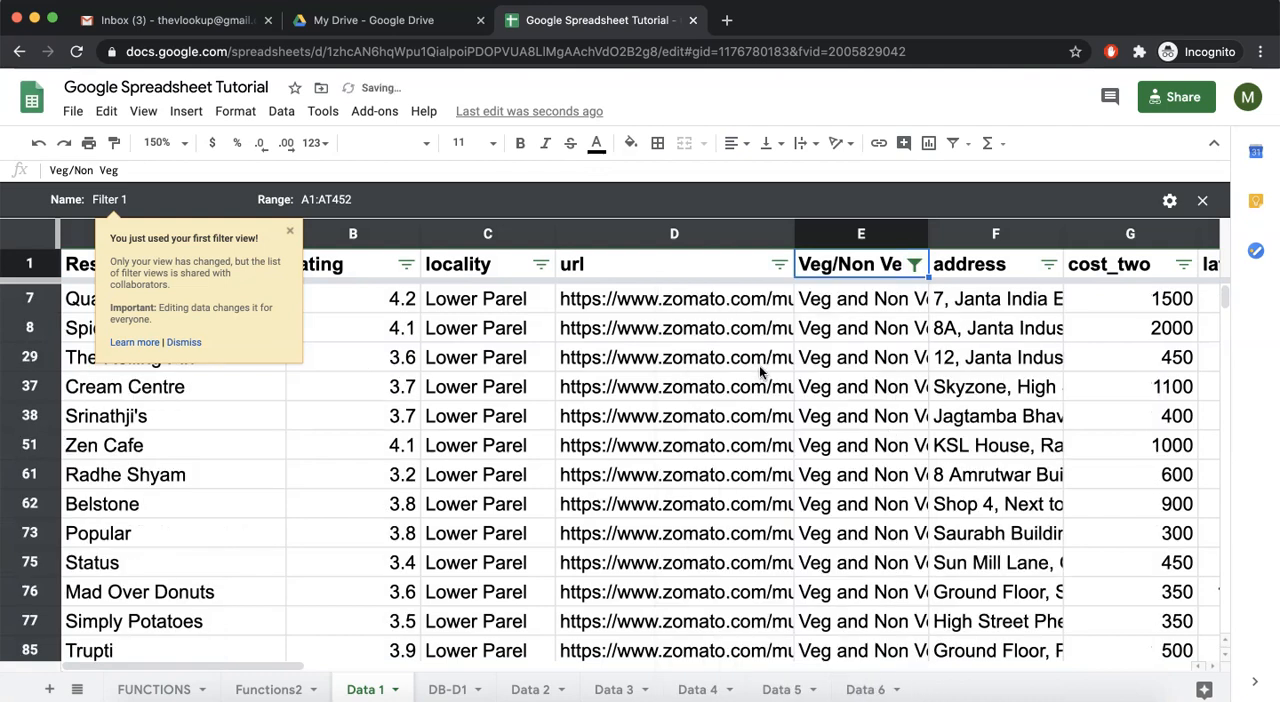
{"action": "scroll", "coordinate": [759, 365], "scroll_direction": "up", "scroll_amount": 1}
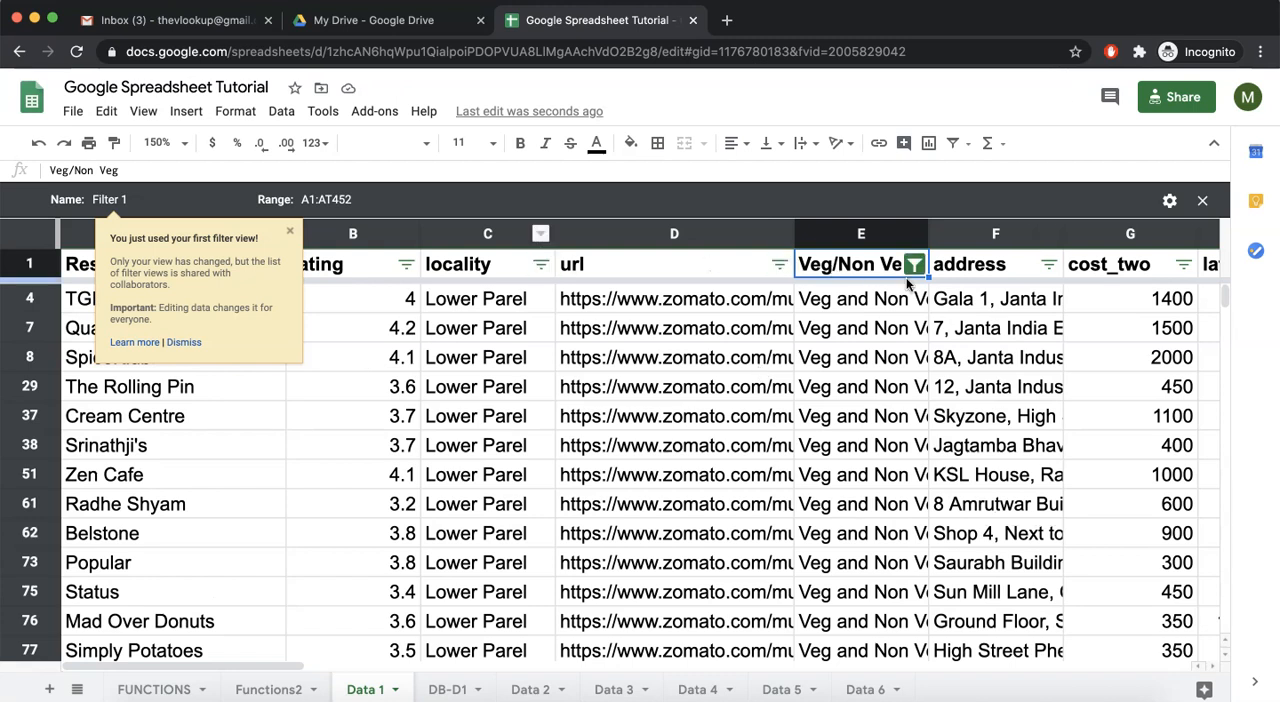
Filter the reviews column in the filter view by a Less than condition
{"action": "scroll", "coordinate": [906, 277], "scroll_direction": "right", "scroll_amount": 10}
{"action": "left_click", "coordinate": [854, 264]}
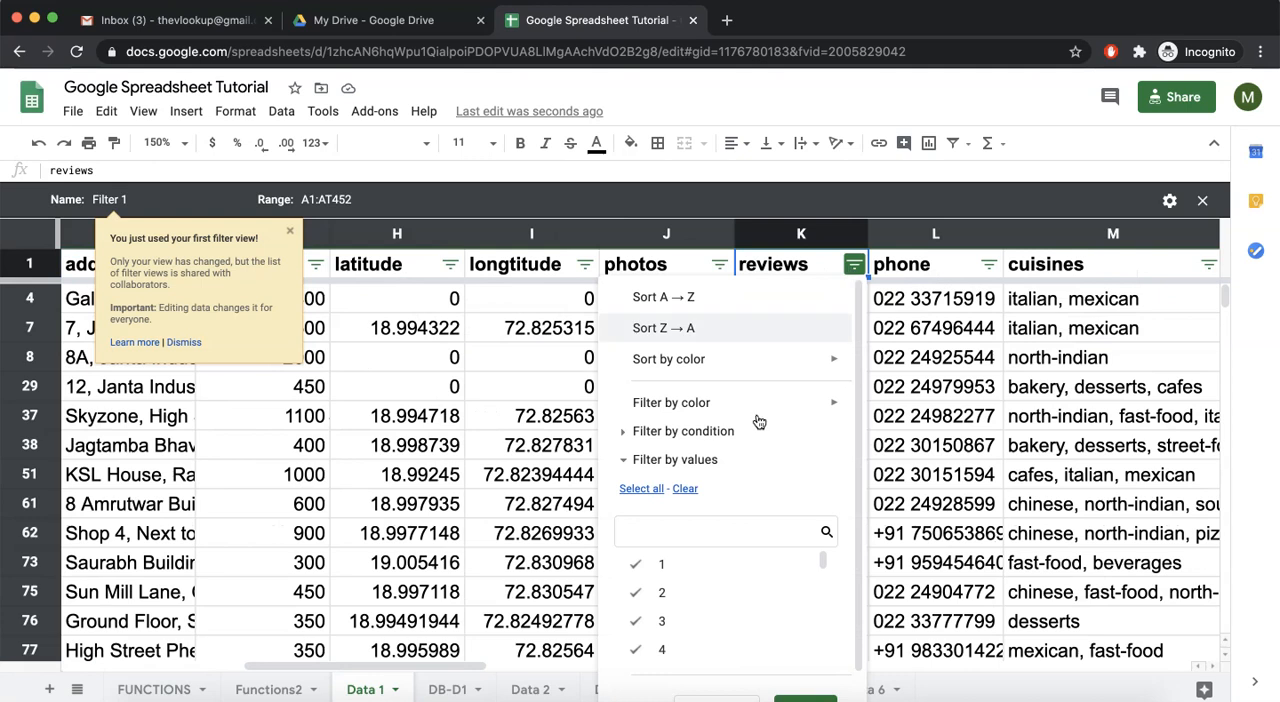
{"action": "left_click", "coordinate": [648, 489]}
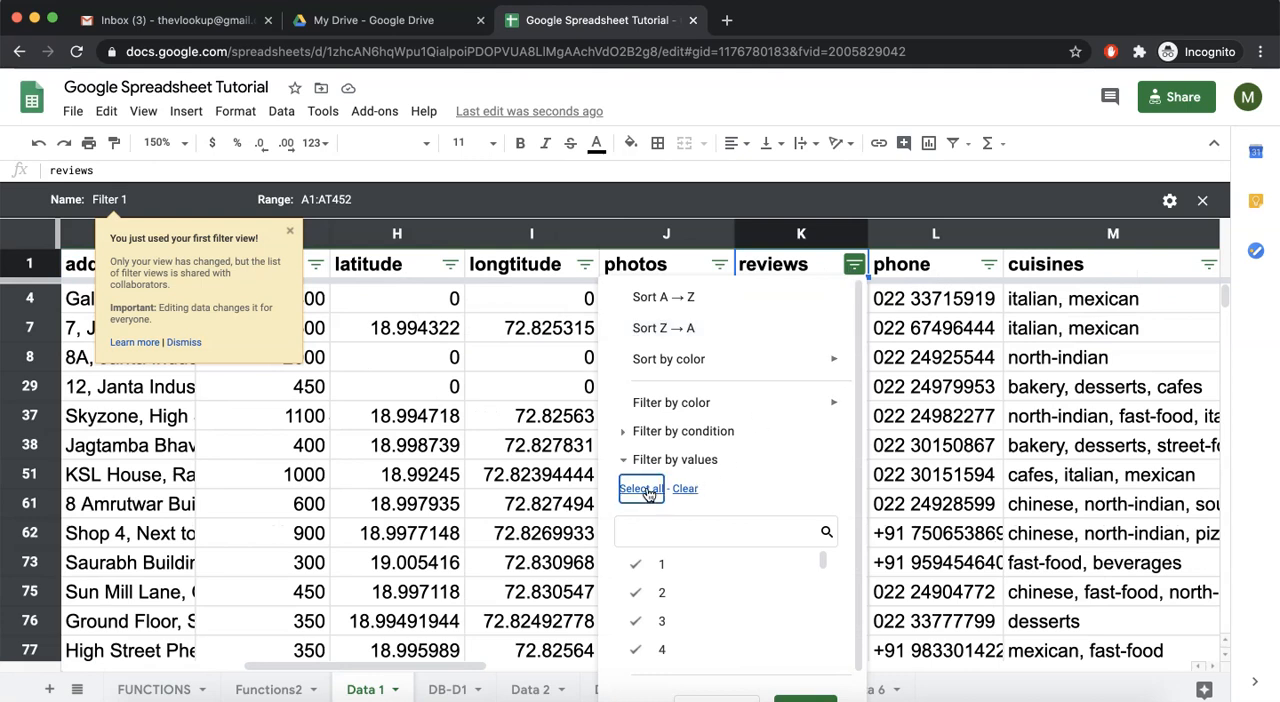
{"action": "left_click", "coordinate": [660, 433]}
{"action": "left_click", "coordinate": [665, 465]}
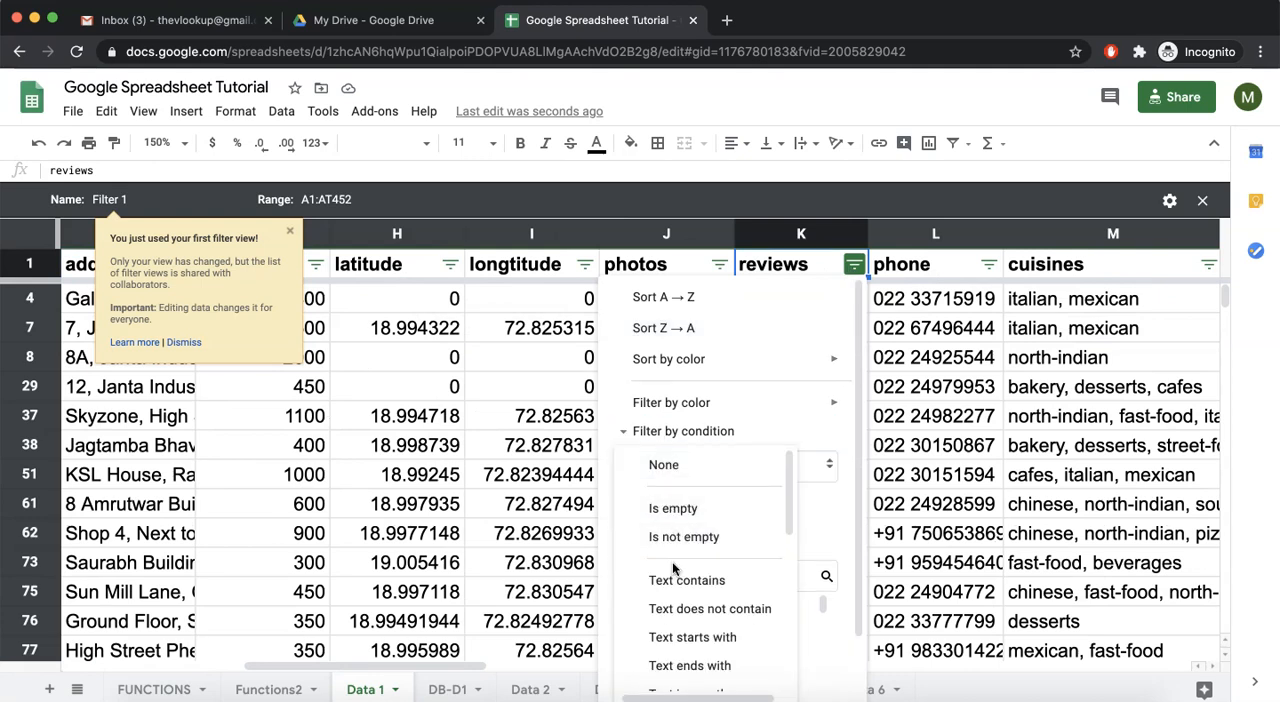
{"action": "scroll", "coordinate": [673, 567], "scroll_direction": "down", "scroll_amount": 5}
{"action": "scroll", "coordinate": [695, 555], "scroll_direction": "up", "scroll_amount": 1}
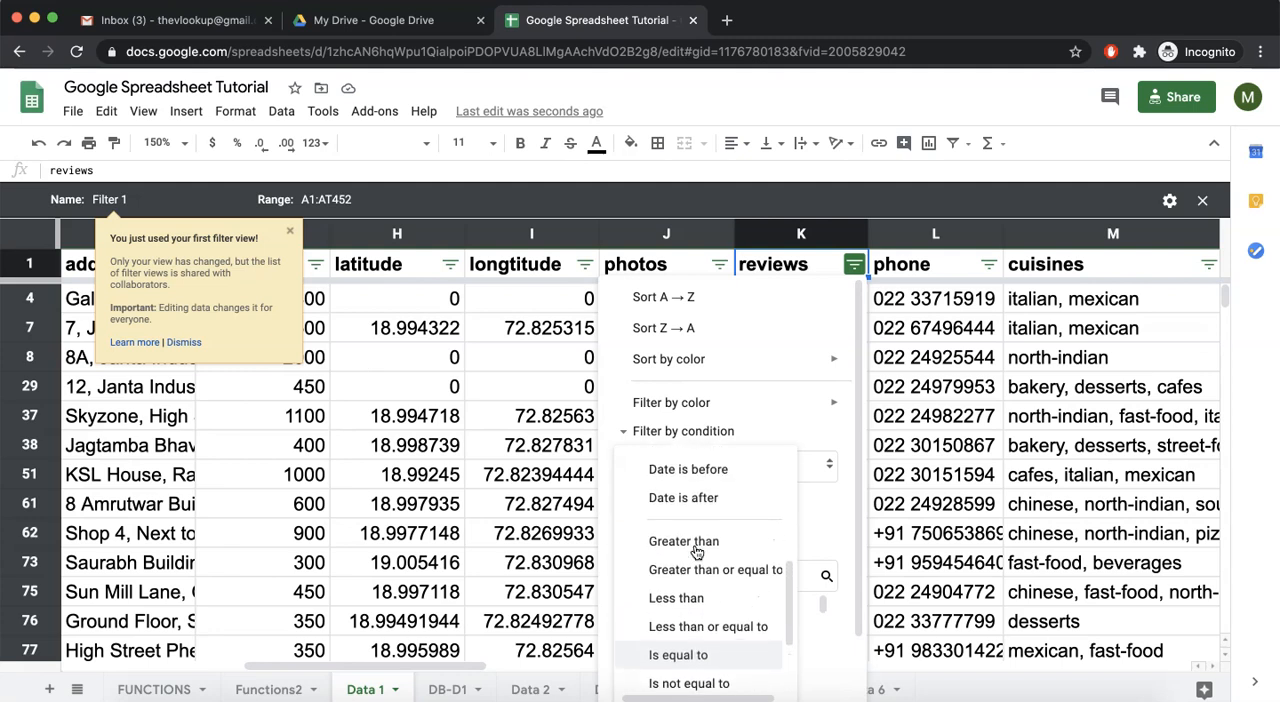
{"action": "left_click", "coordinate": [680, 598]}
{"action": "left_click", "coordinate": [706, 505]}
{"action": "type", "text": "10"}
{"action": "left_click", "coordinate": [670, 431]}
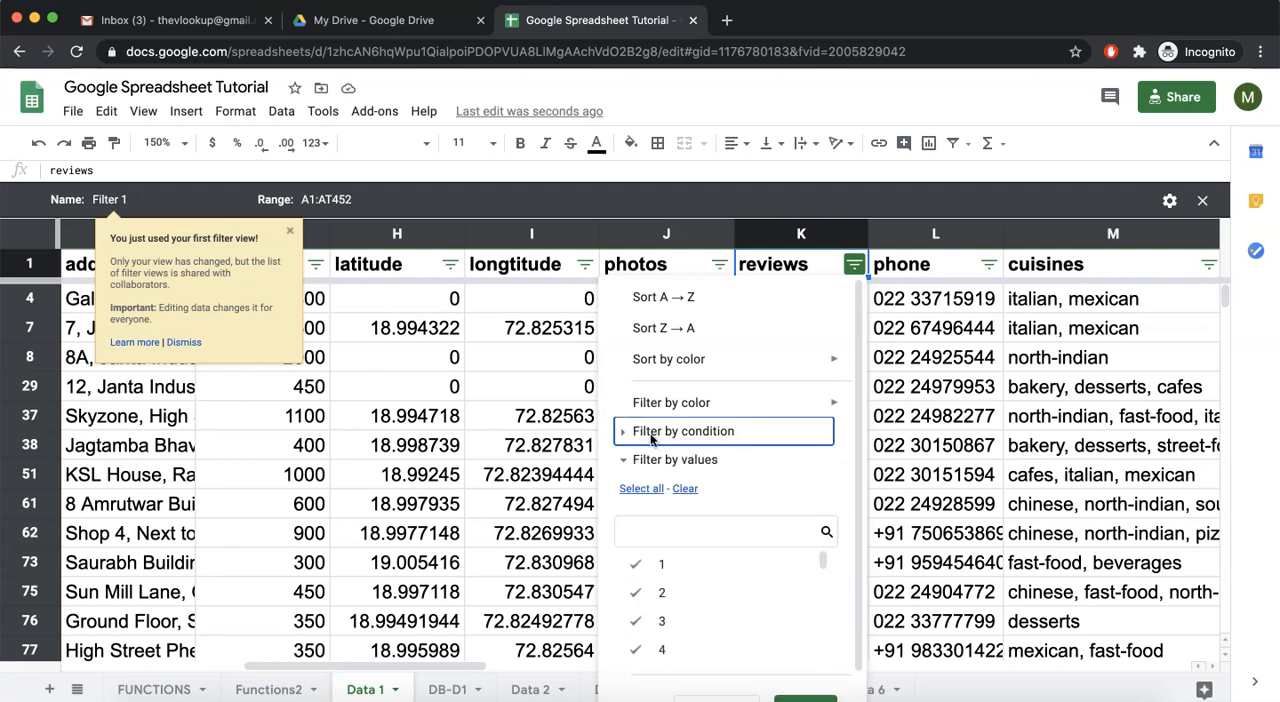
{"action": "left_click", "coordinate": [806, 678]}
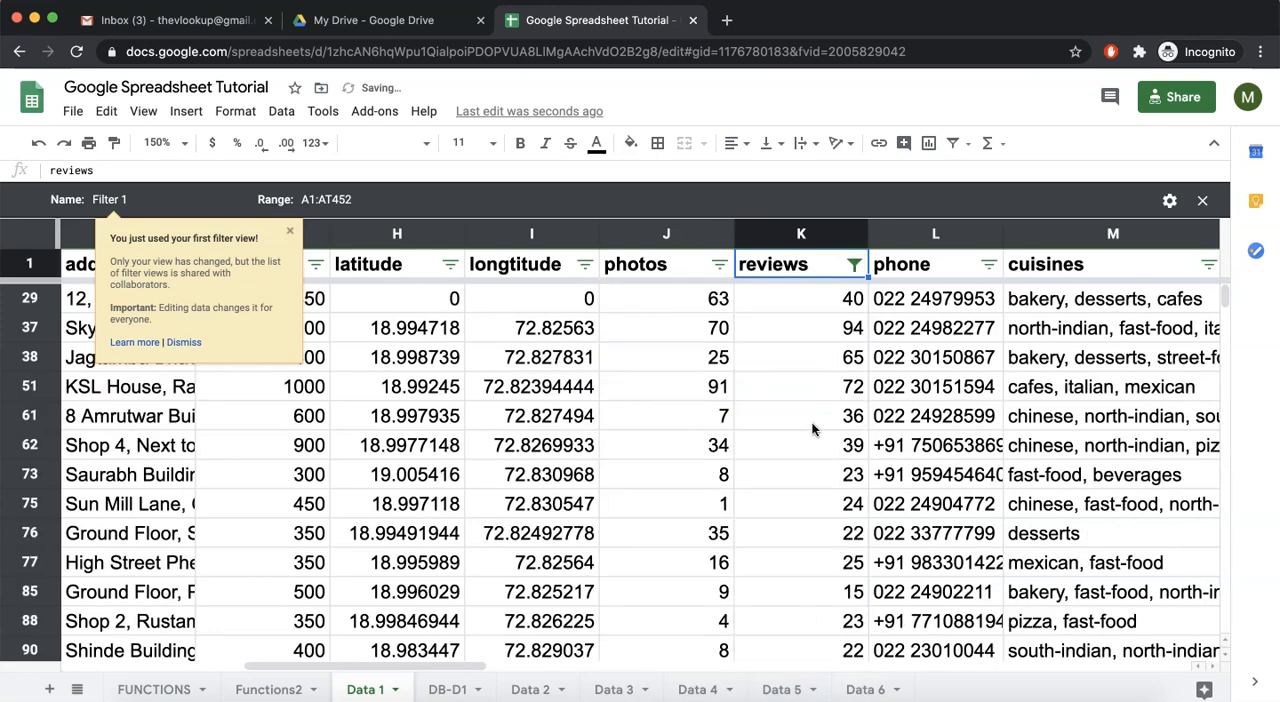
Dismiss the filter view tip and rename the filter view as Avg Non-Veg
{"action": "scroll", "coordinate": [595, 422], "scroll_direction": "left", "scroll_amount": 5}
{"action": "scroll", "coordinate": [595, 422], "scroll_direction": "left", "scroll_amount": 3}
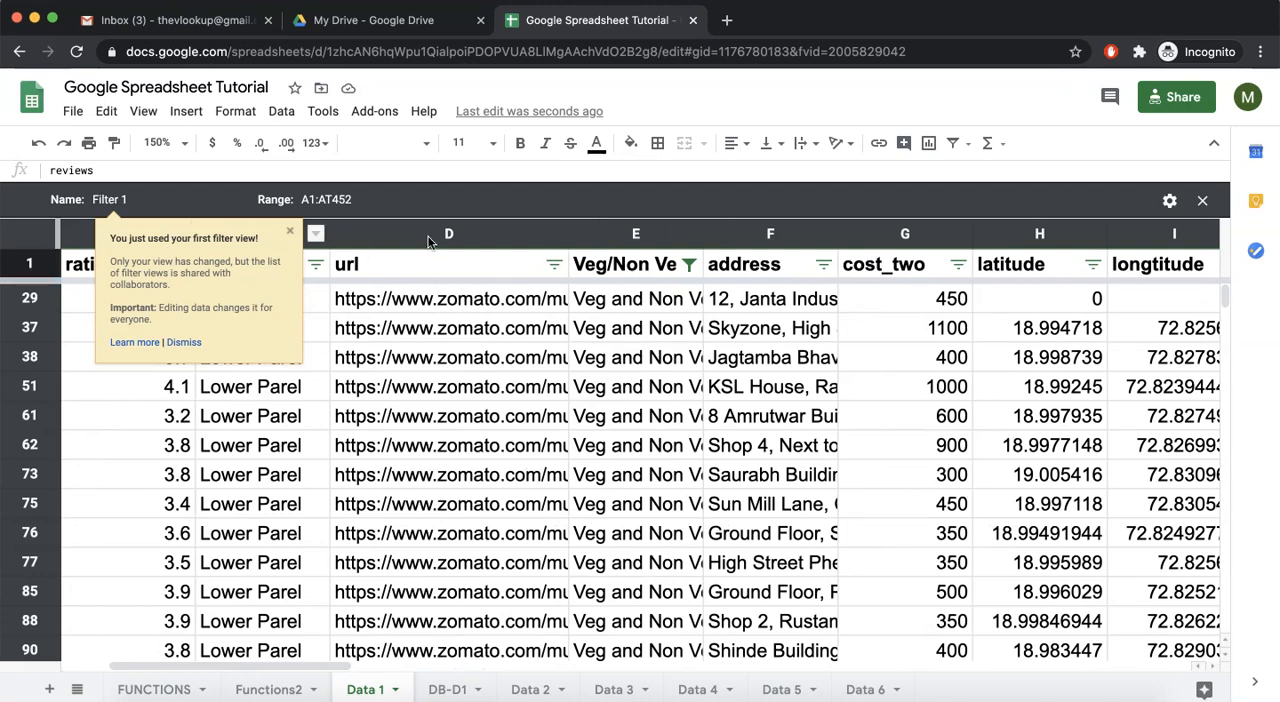
{"action": "left_click", "coordinate": [290, 234]}
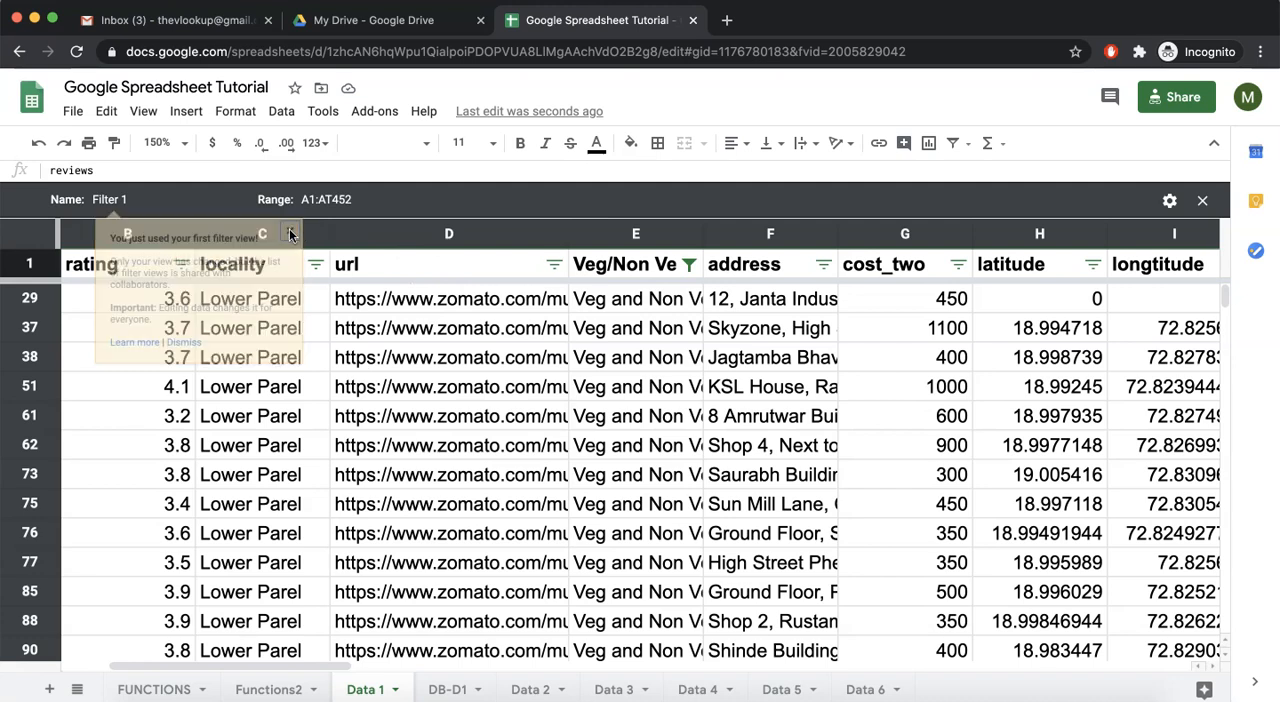
{"action": "left_click", "coordinate": [103, 198]}
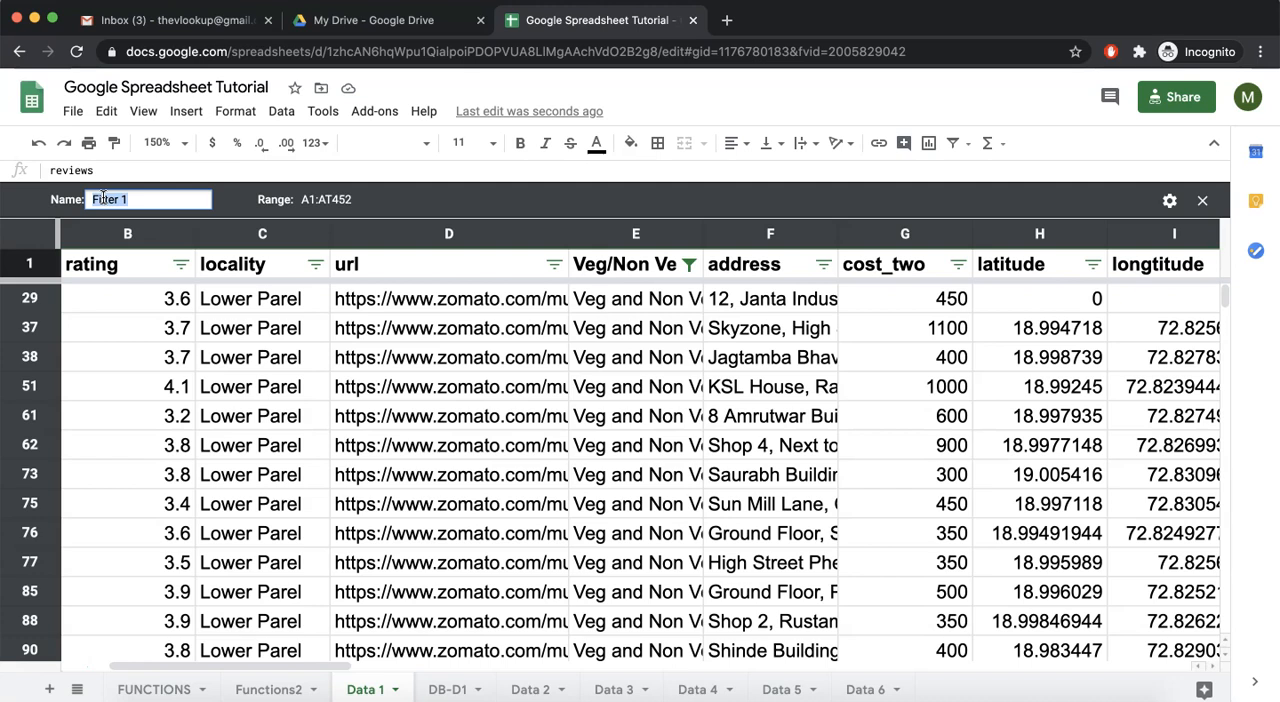
{"action": "type", "text": "Avg Non-Veg"}
{"action": "key", "text": "Return"}
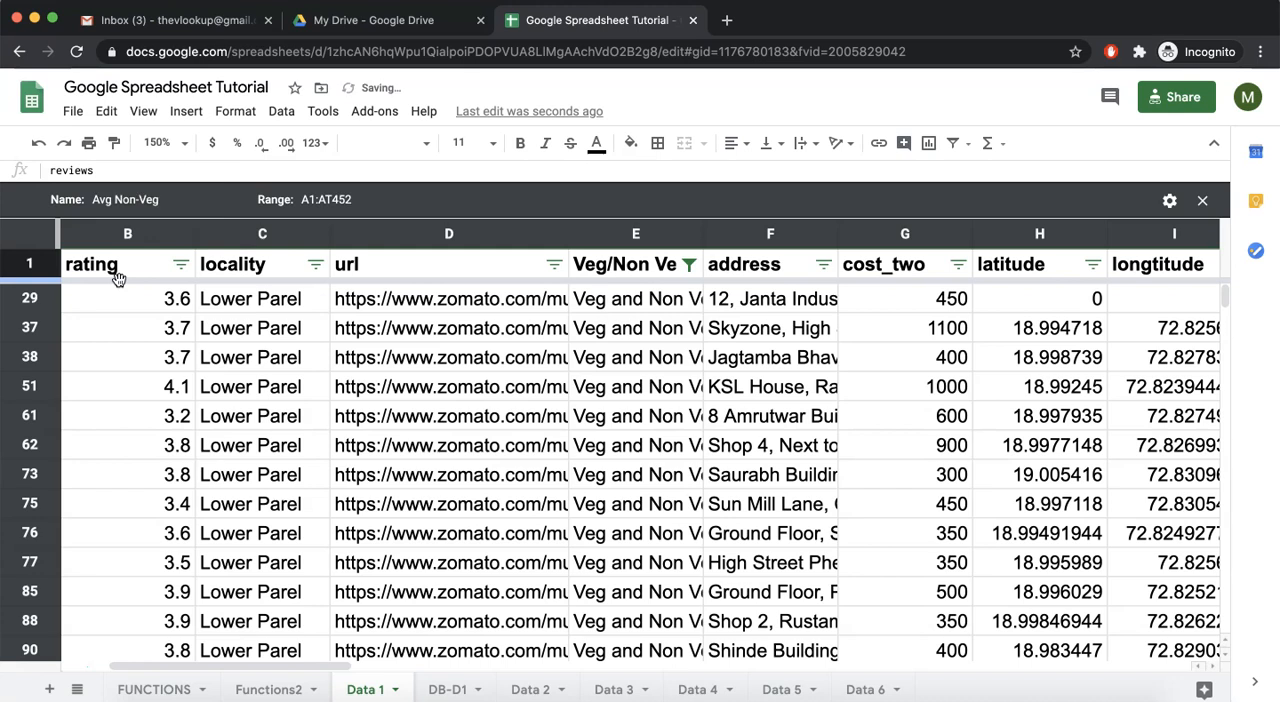
Set the filter view to None and look over the full restaurant data
{"action": "left_click", "coordinate": [967, 143]}
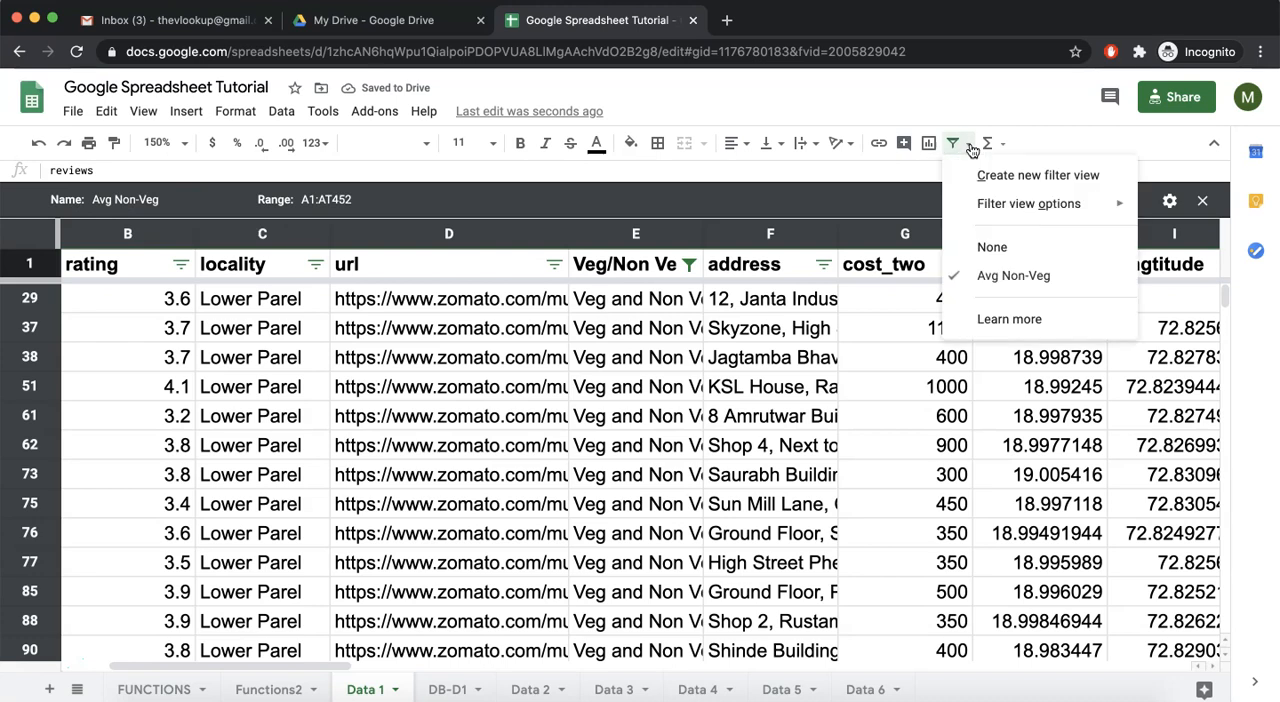
{"action": "left_click", "coordinate": [988, 249]}
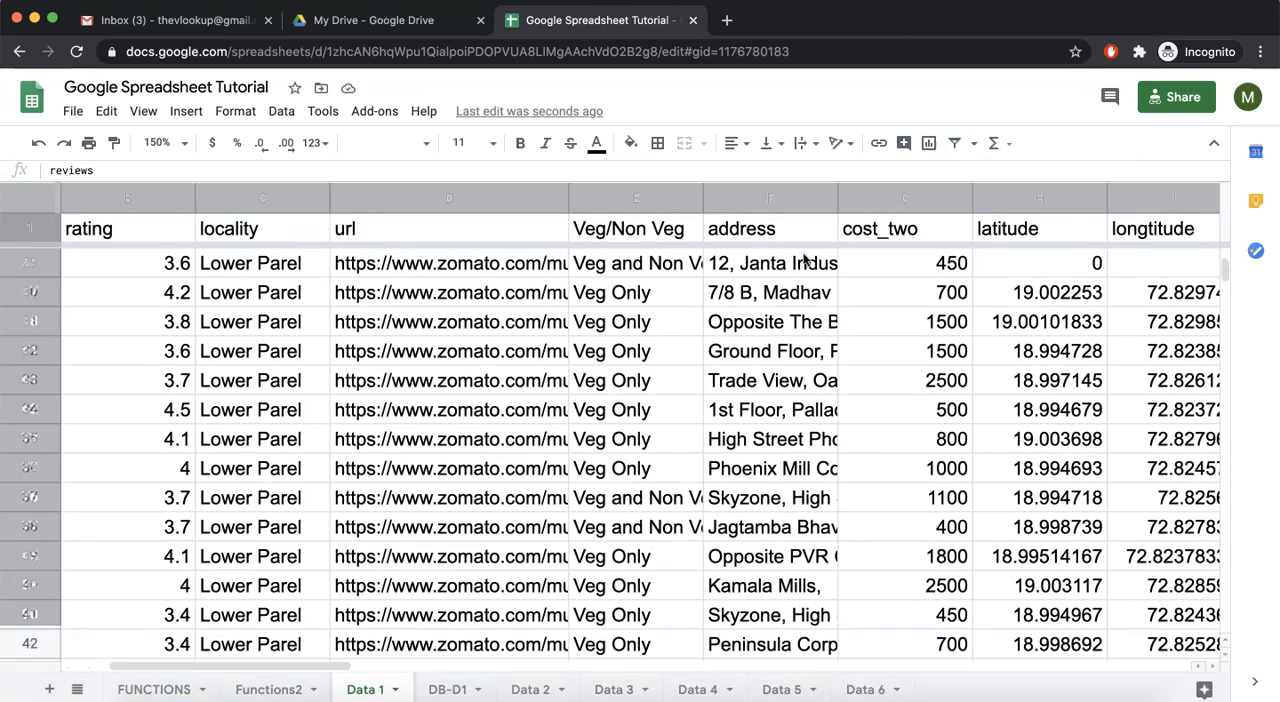
{"action": "scroll", "coordinate": [757, 348], "scroll_direction": "up", "scroll_amount": 10}
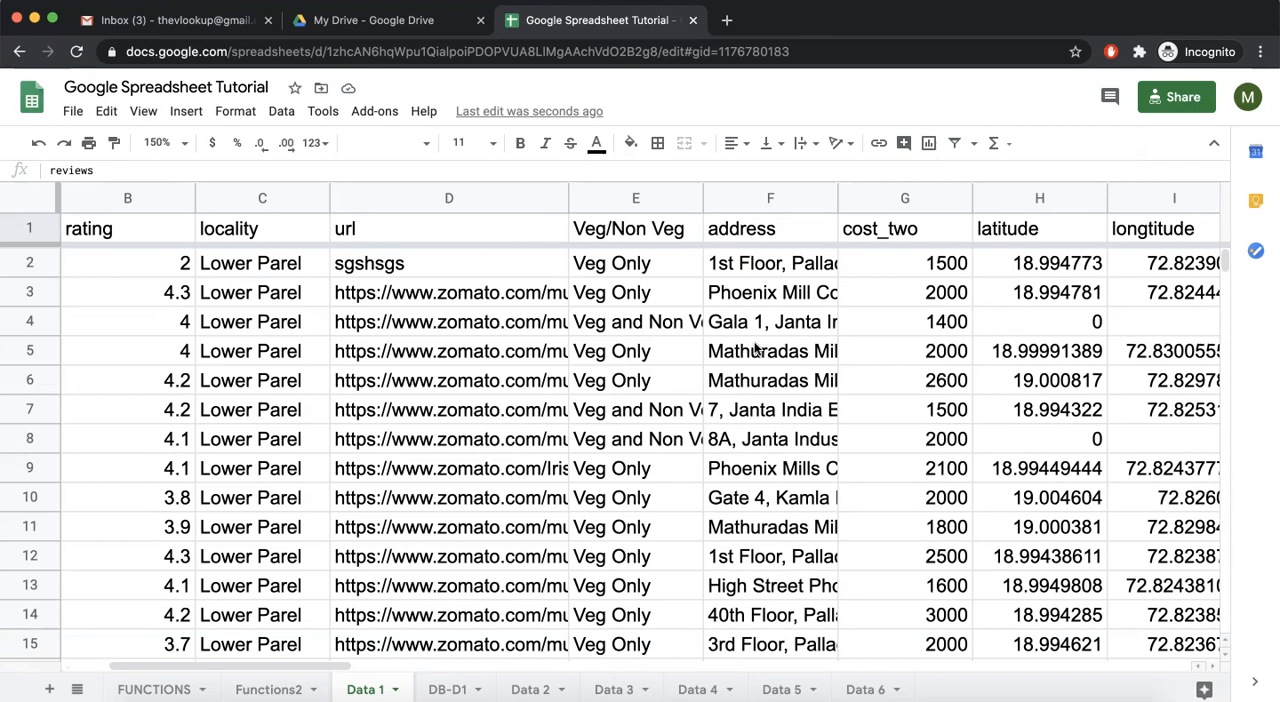
{"action": "scroll", "coordinate": [757, 348], "scroll_direction": "down", "scroll_amount": 3}
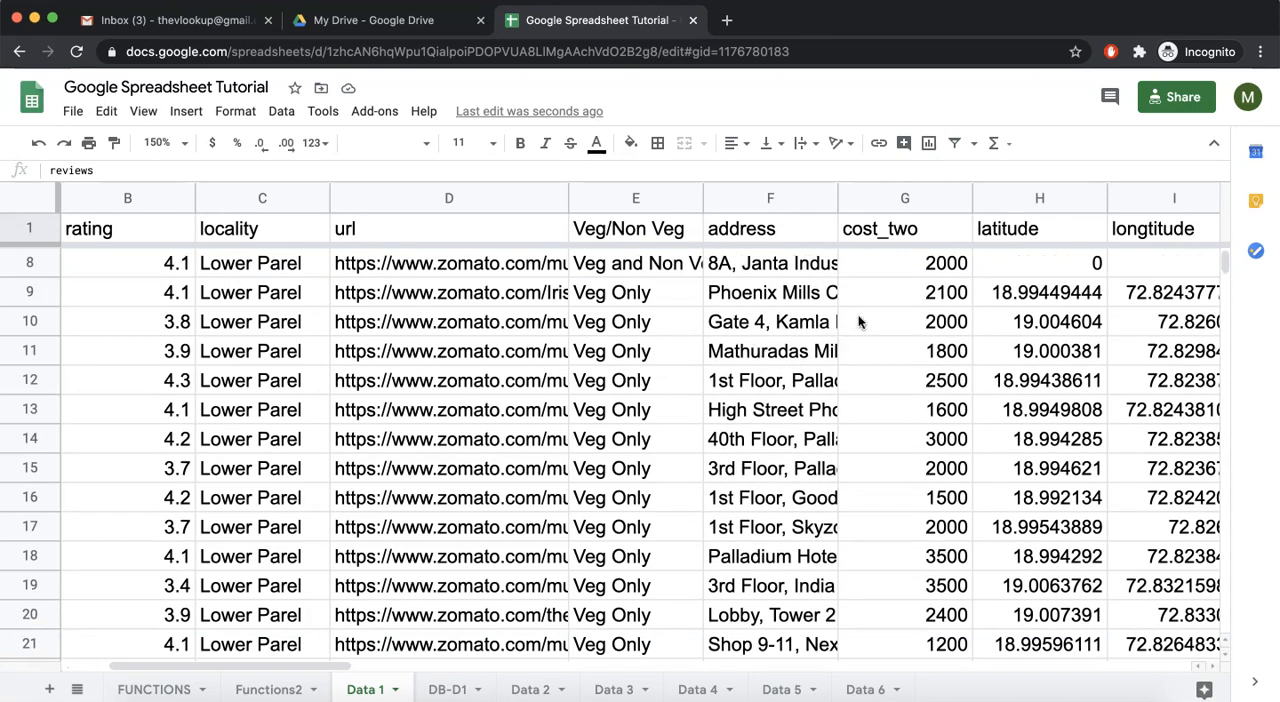
Reapply the saved Avg Non-Veg filter view and select its filtered Veg/Non Veg and reviews headers in turn
{"action": "left_click", "coordinate": [971, 145]}
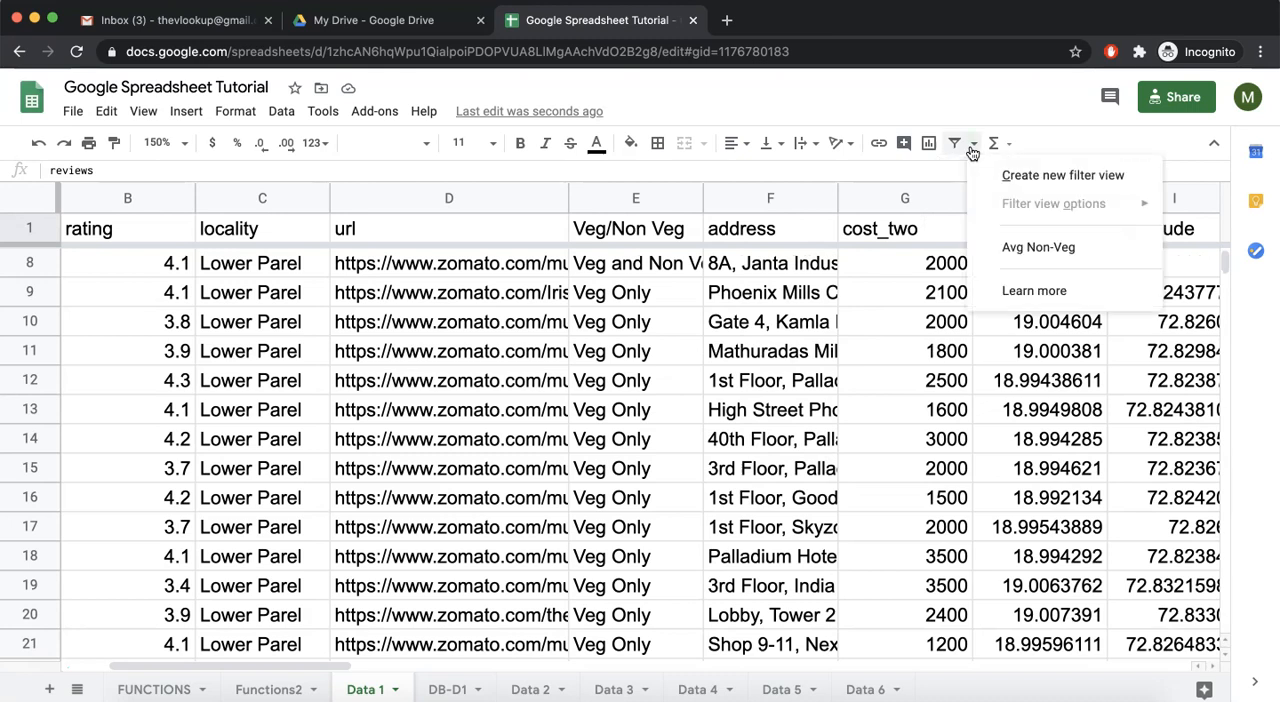
{"action": "left_click", "coordinate": [1041, 249]}
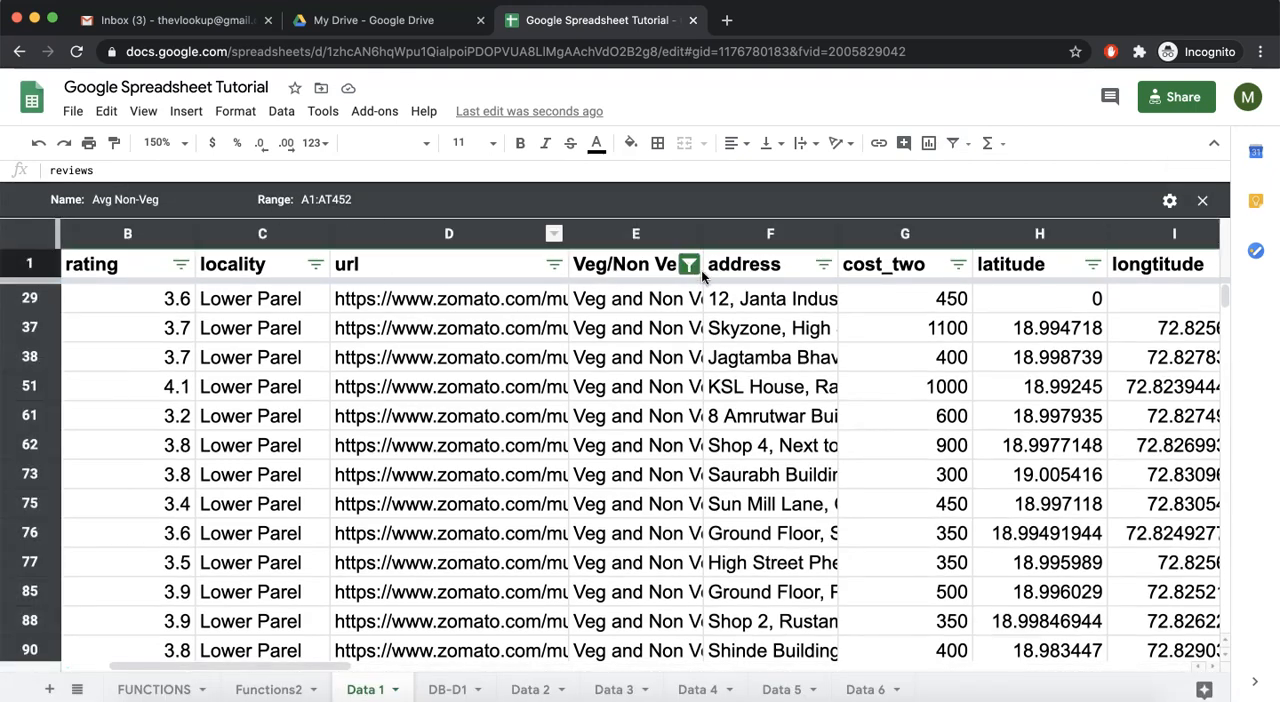
{"action": "left_click", "coordinate": [630, 265]}
{"action": "scroll", "coordinate": [630, 265], "scroll_direction": "right", "scroll_amount": 5}
{"action": "scroll", "coordinate": [630, 265], "scroll_direction": "right", "scroll_amount": 1}
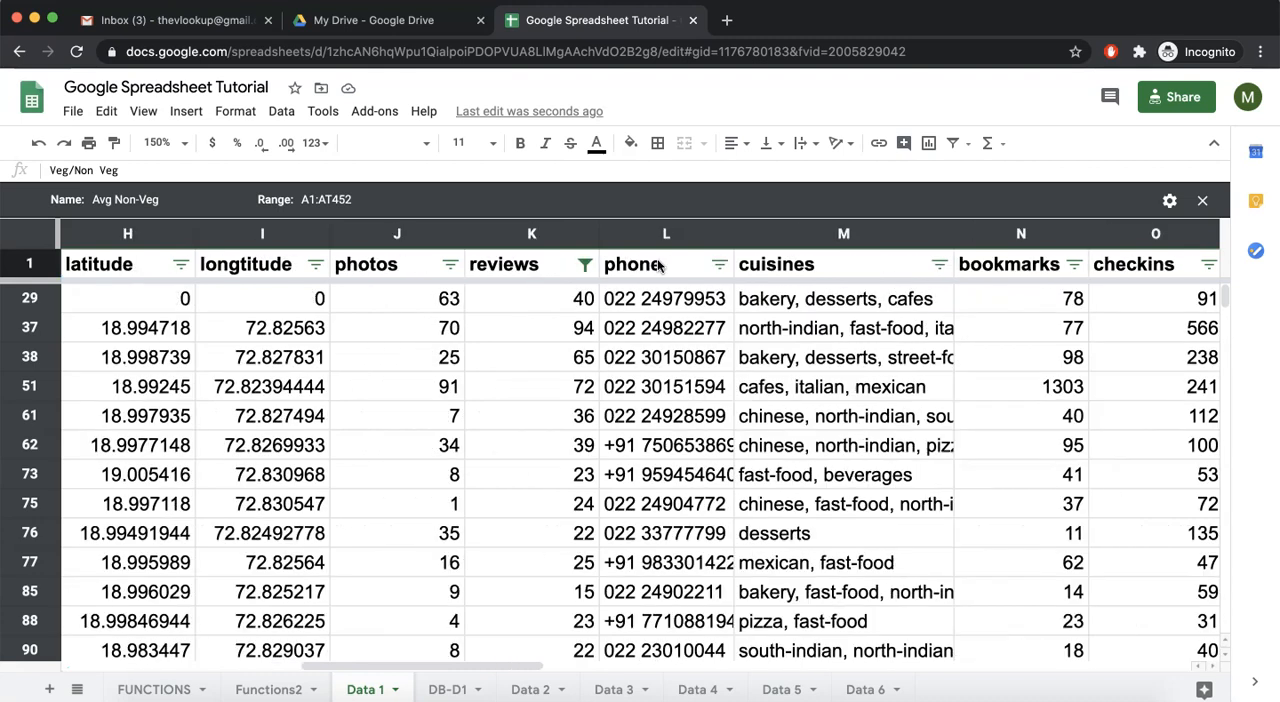
{"action": "left_click", "coordinate": [527, 271]}
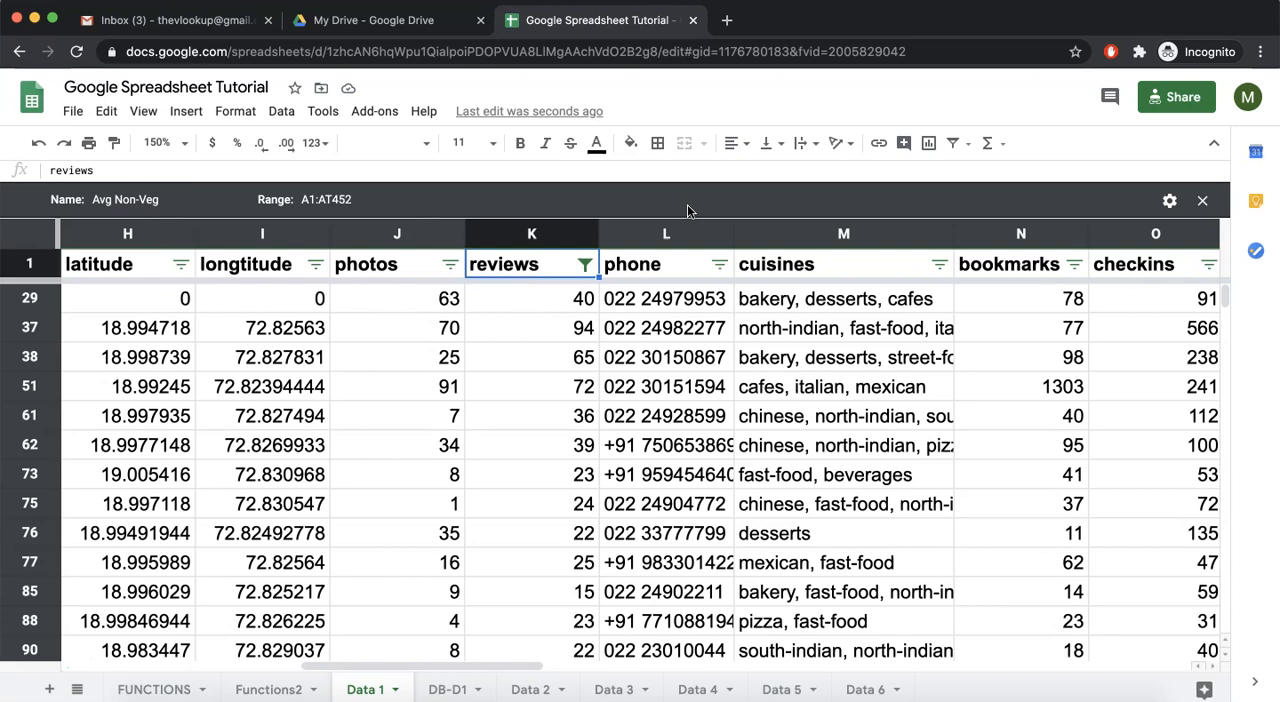
Set the filter view back to None and select the phone cell in row 33
{"action": "left_click", "coordinate": [967, 146]}
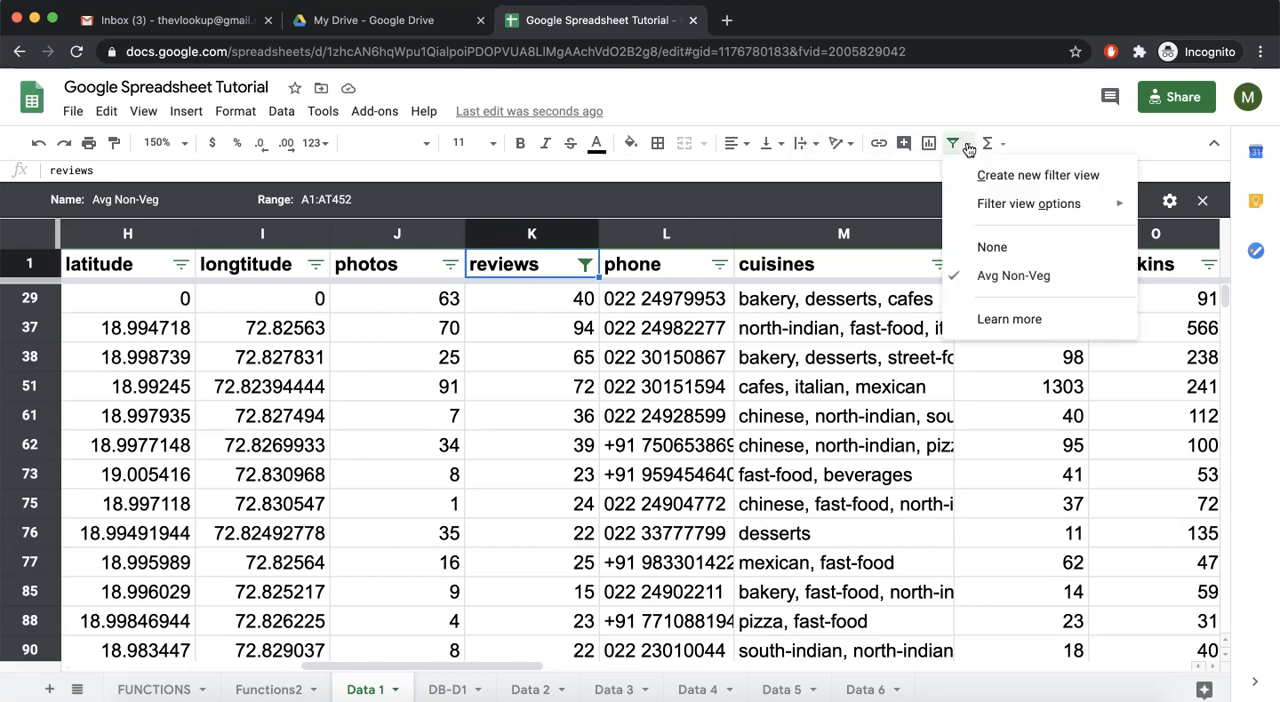
{"action": "left_click", "coordinate": [994, 248]}
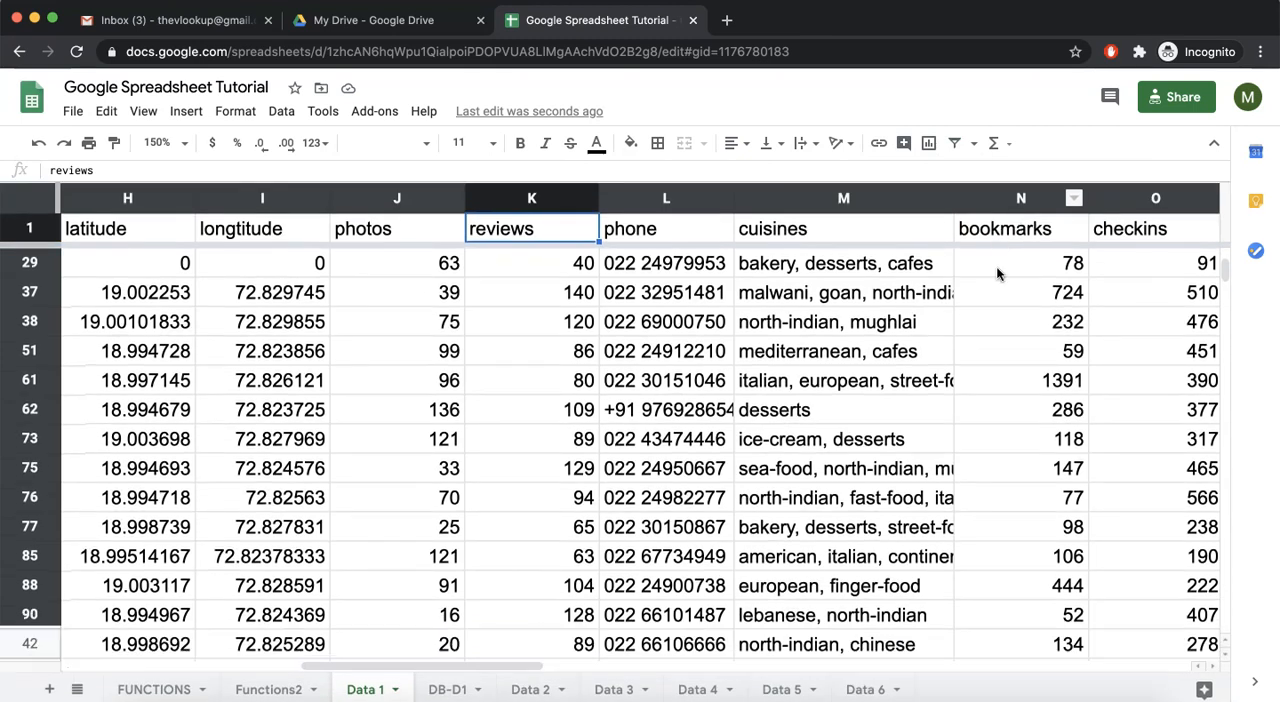
{"action": "left_click", "coordinate": [718, 382]}
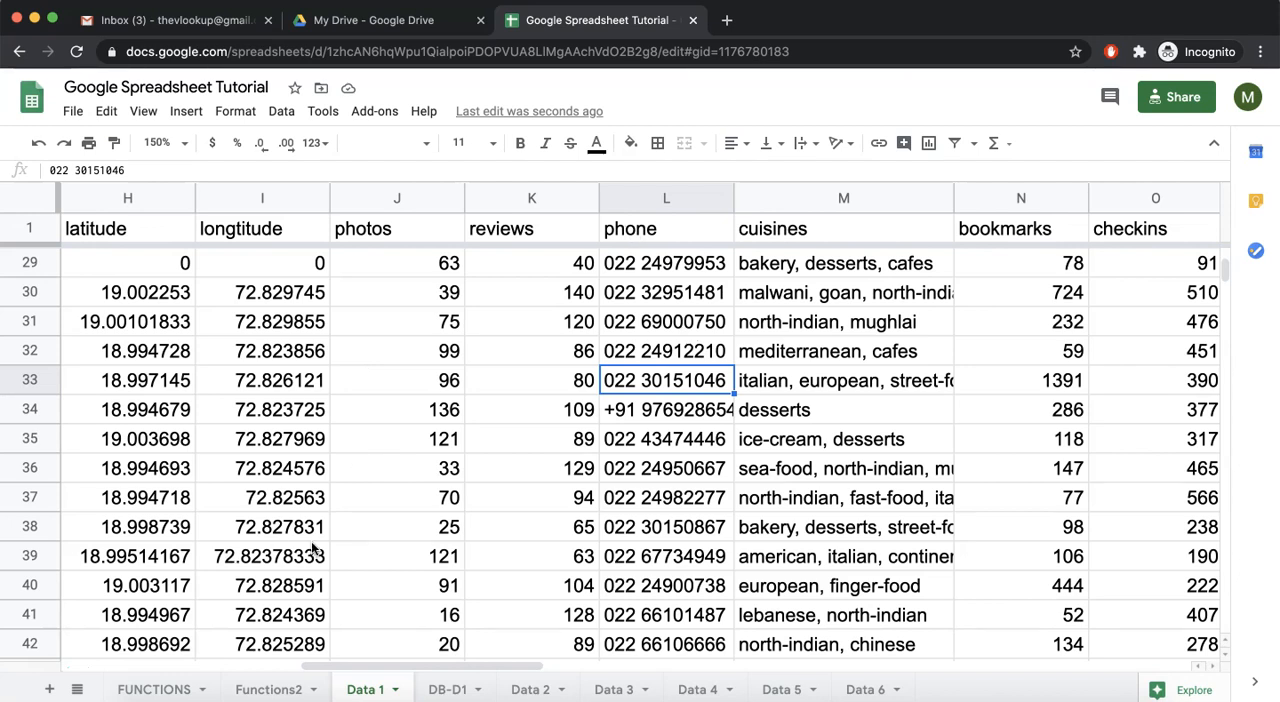
{"action": "left_click", "coordinate": [954, 144]}
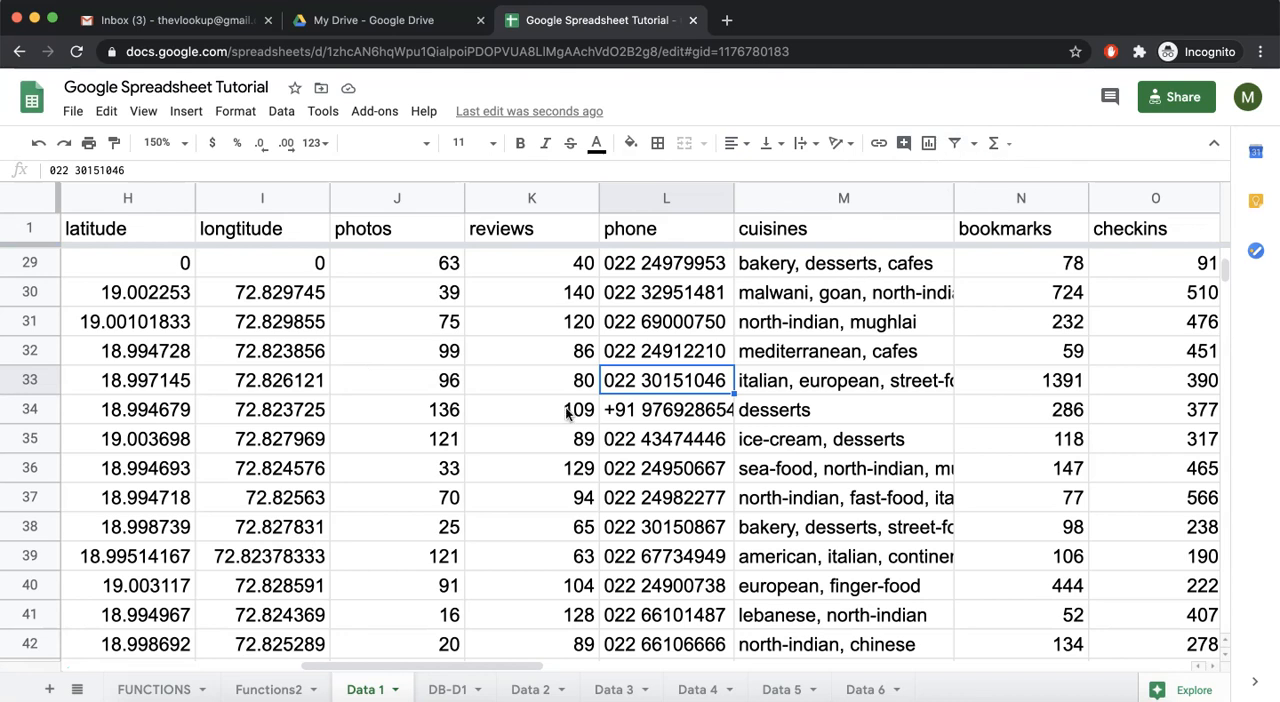